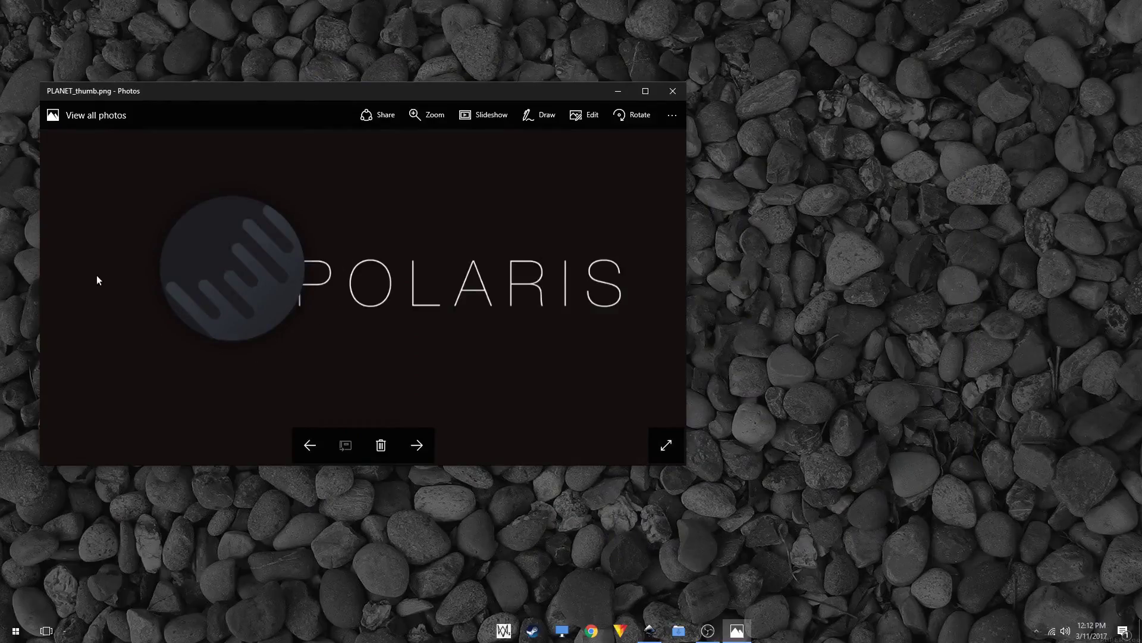
# - Examine the striped planet emblem in the PLANET_thumb.png reference image
pyautogui.scroll(2, 263, 248)
pyautogui.scroll(1, 255, 250)
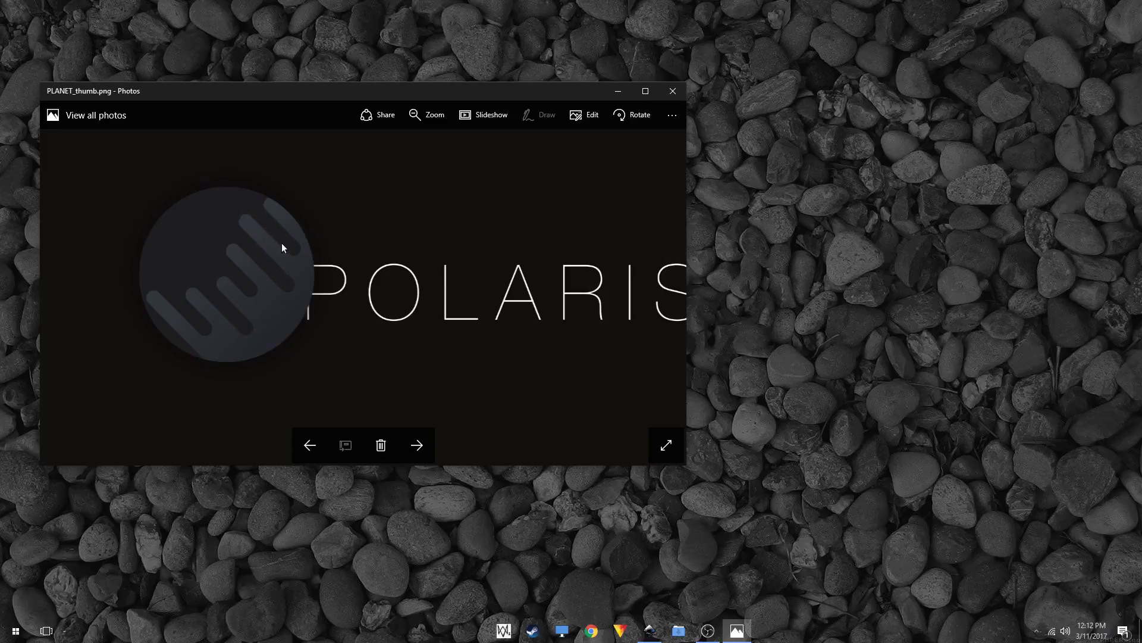
pyautogui.scroll(-1, 281, 244)
pyautogui.scroll(-1, 286, 235)
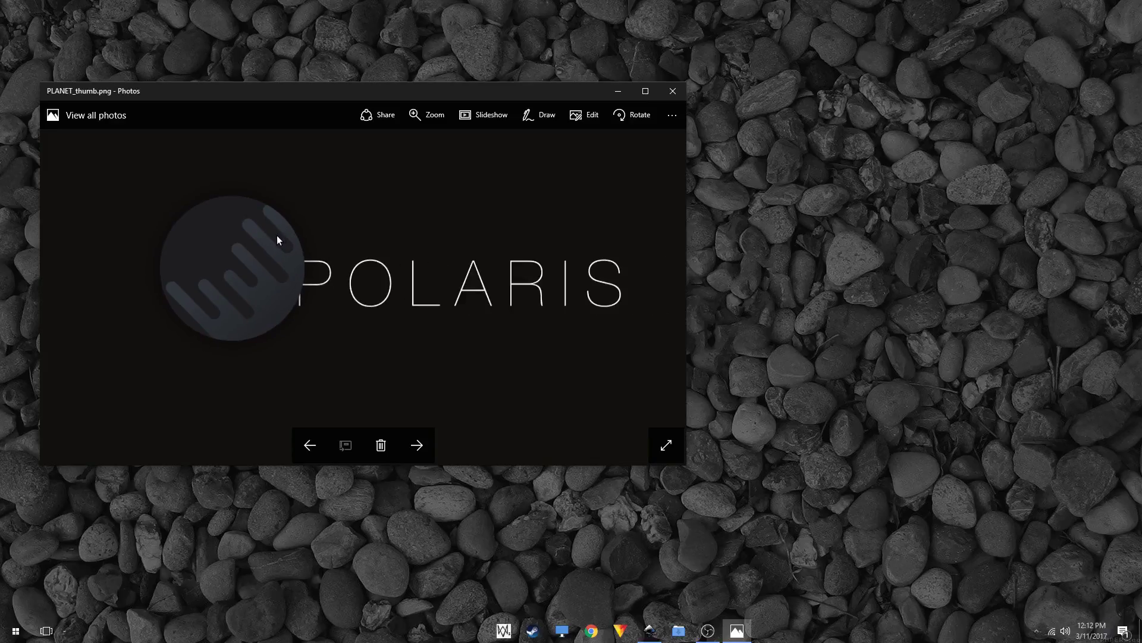
pyautogui.scroll(1, 280, 276)
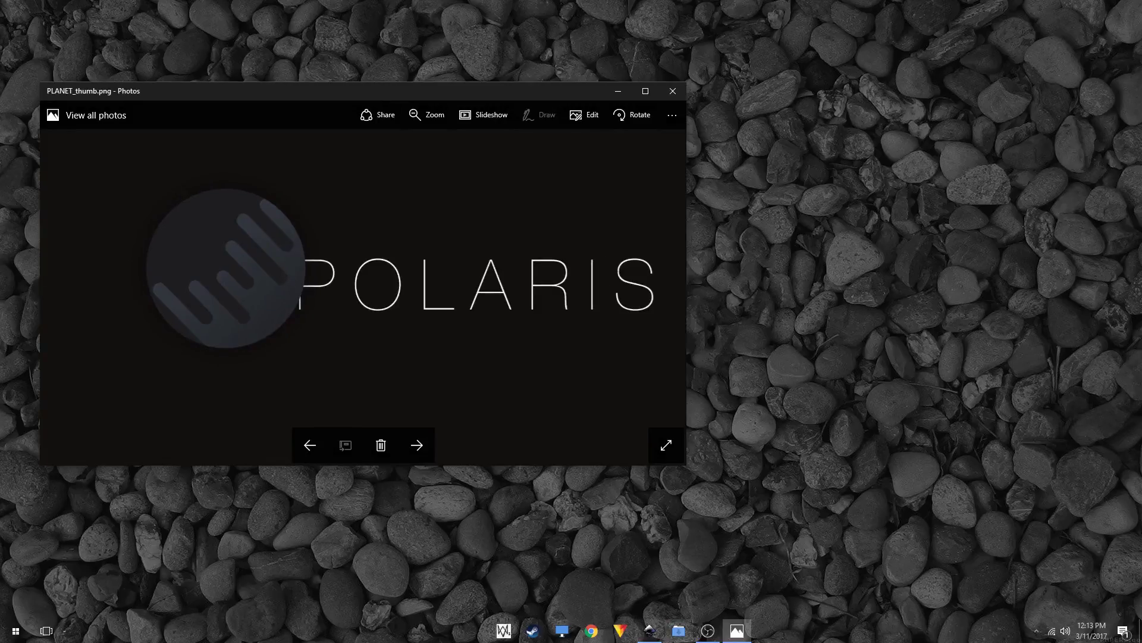
# - Switch to Inkscape and draw a purple rectangle about 175 × 137 mm with corners rounded to about 7 mm
pyautogui.click(650, 630)
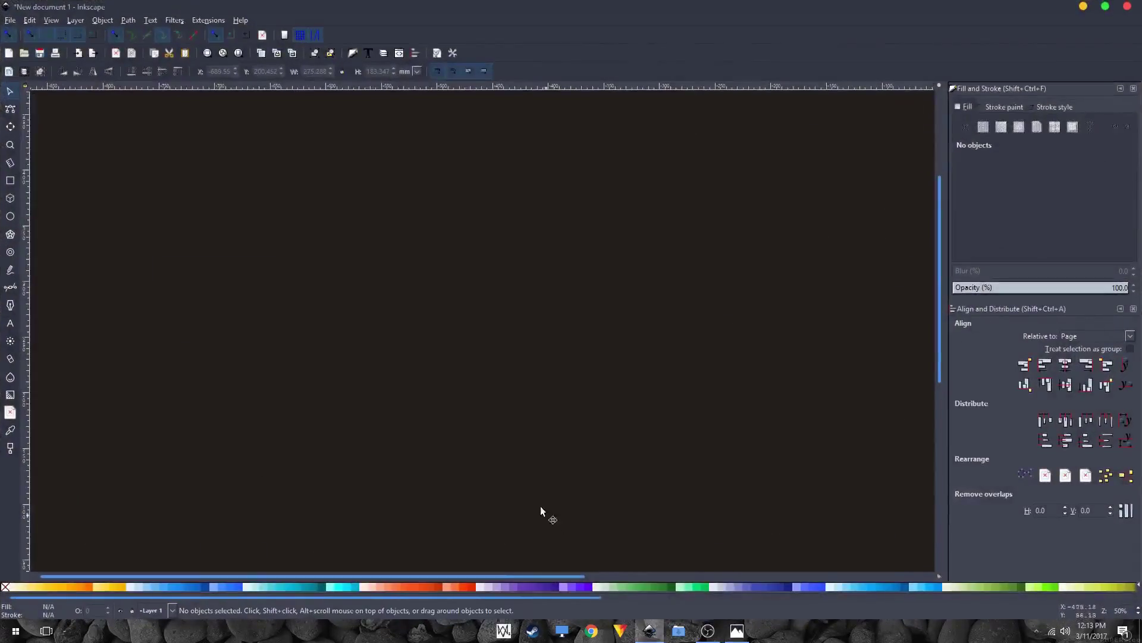
pyautogui.click(11, 181)
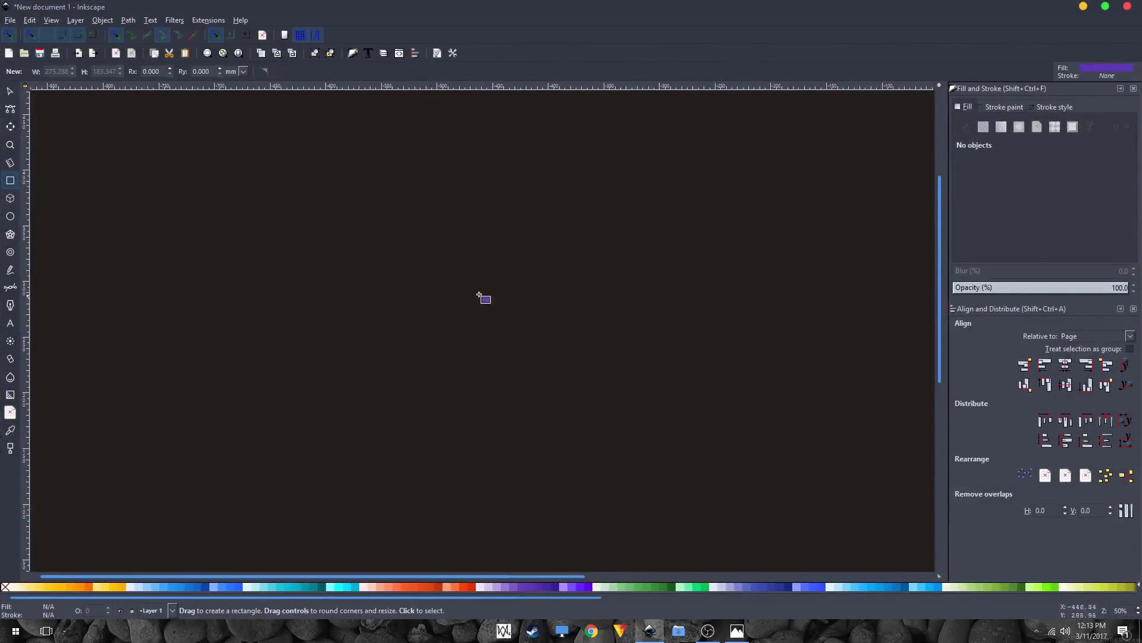
pyautogui.moveTo(364, 284); pyautogui.dragTo(560, 438)
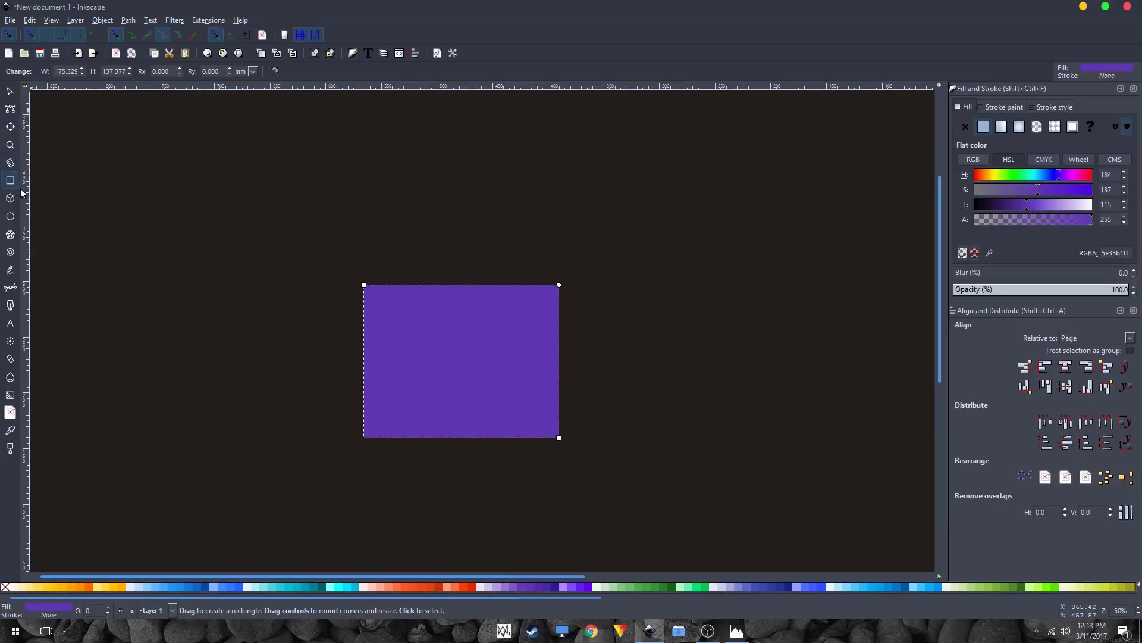
pyautogui.scroll(2, 563, 277)
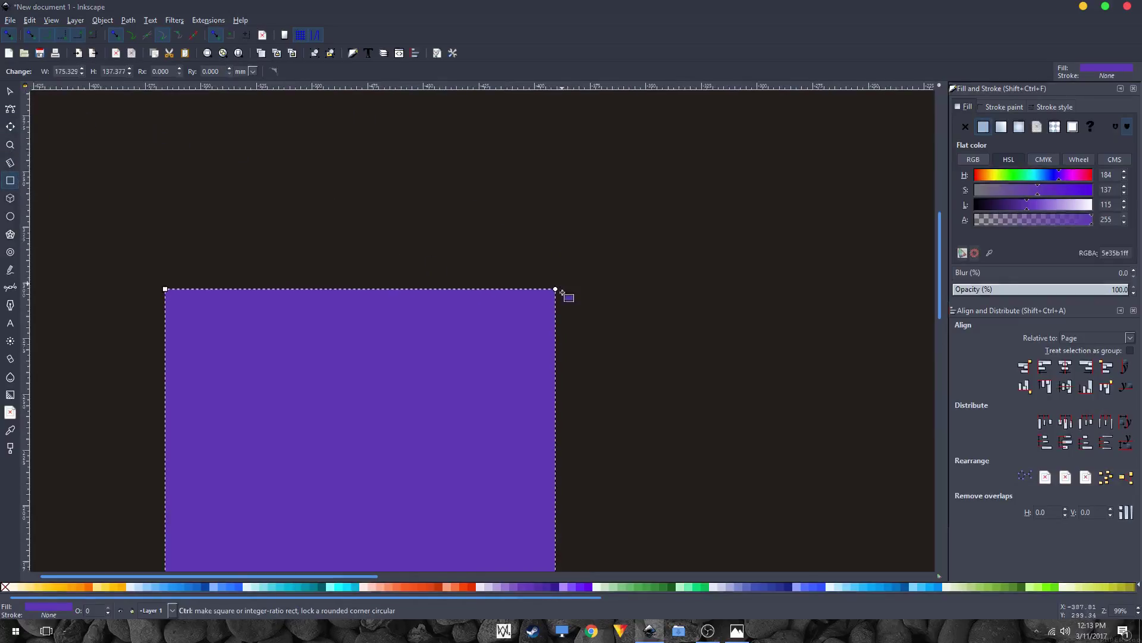
pyautogui.scroll(-2, 551, 262)
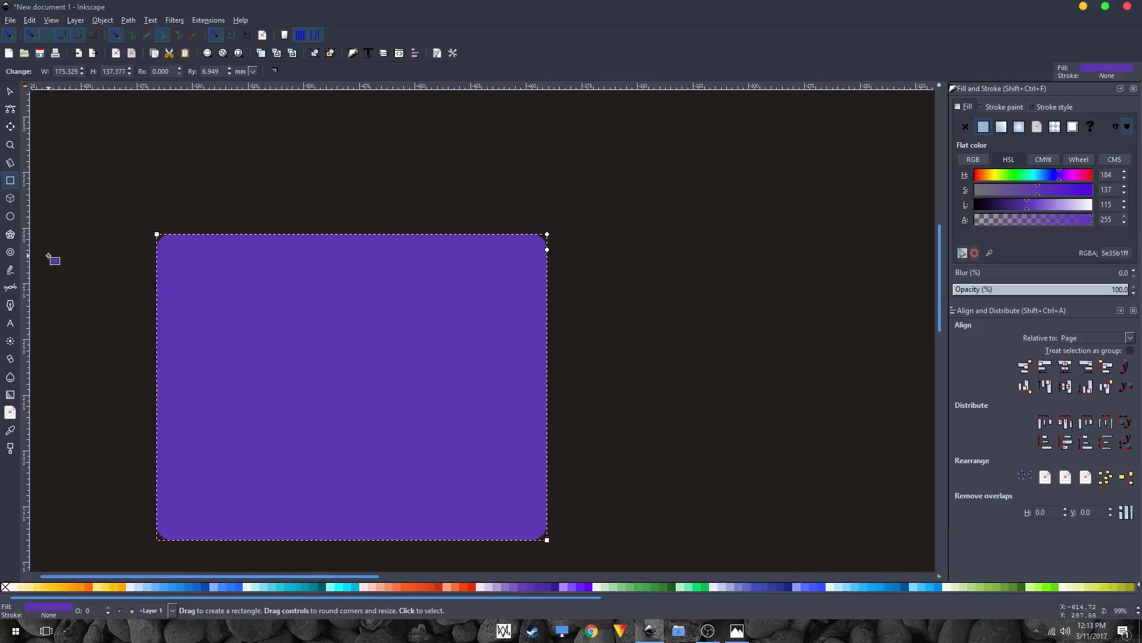
pyautogui.press('s')
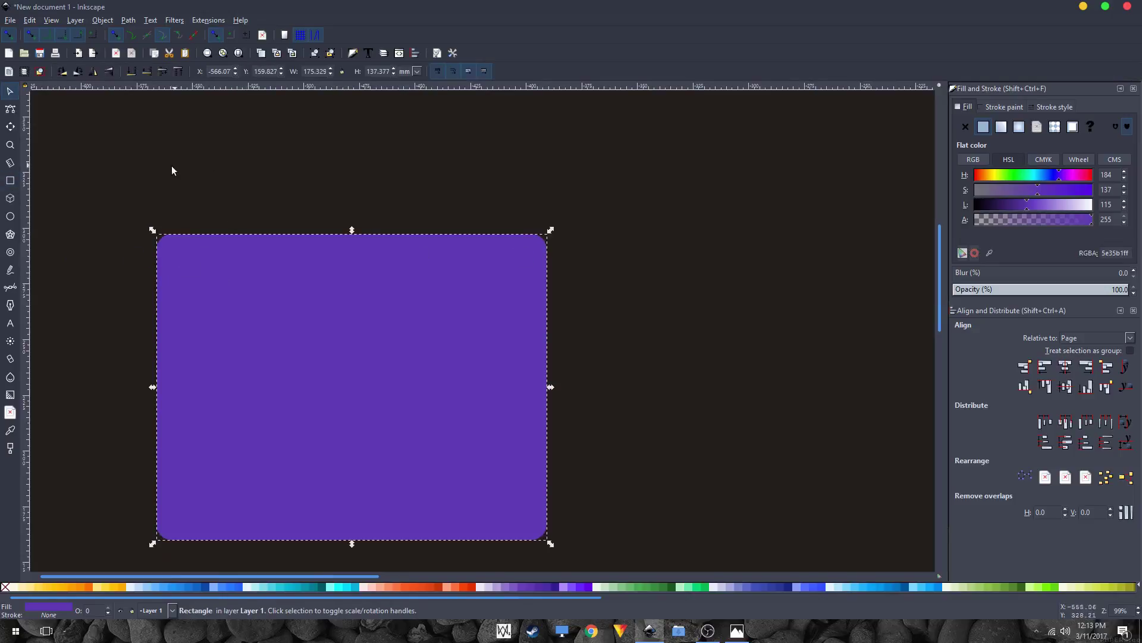
pyautogui.click(131, 173)
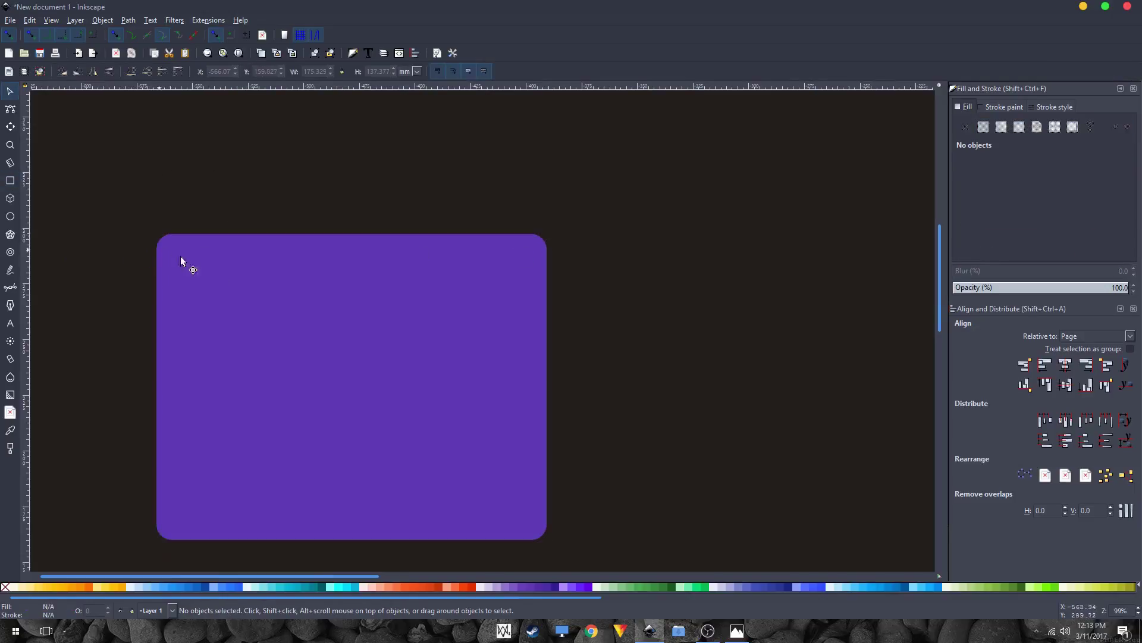
# - Draw a fully rounded vertical bar about 13 × 55 mm across the purple rectangle's upper edge and fill it orange-red (d84315)
pyautogui.click(191, 305)
pyautogui.click(10, 180)
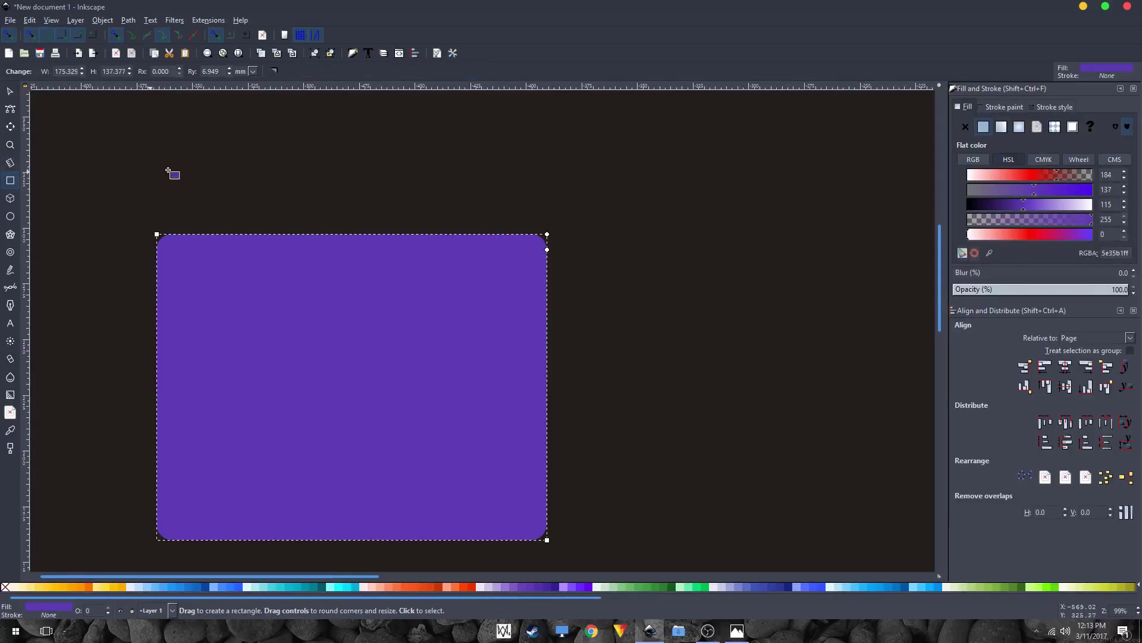
pyautogui.moveTo(187, 185); pyautogui.dragTo(216, 307)
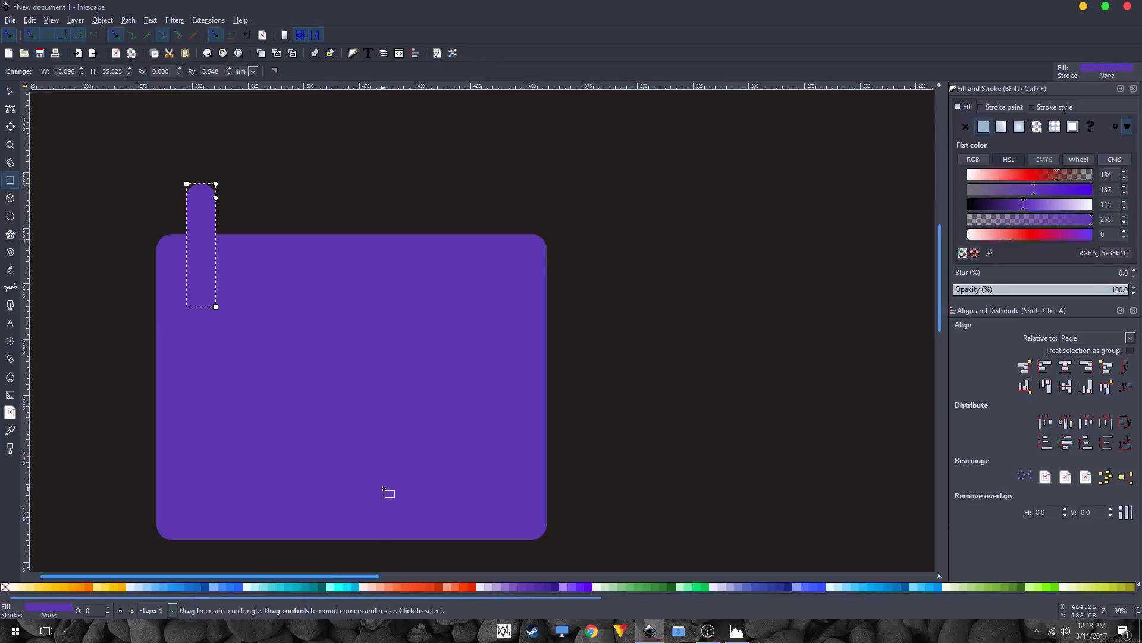
pyautogui.click(427, 586)
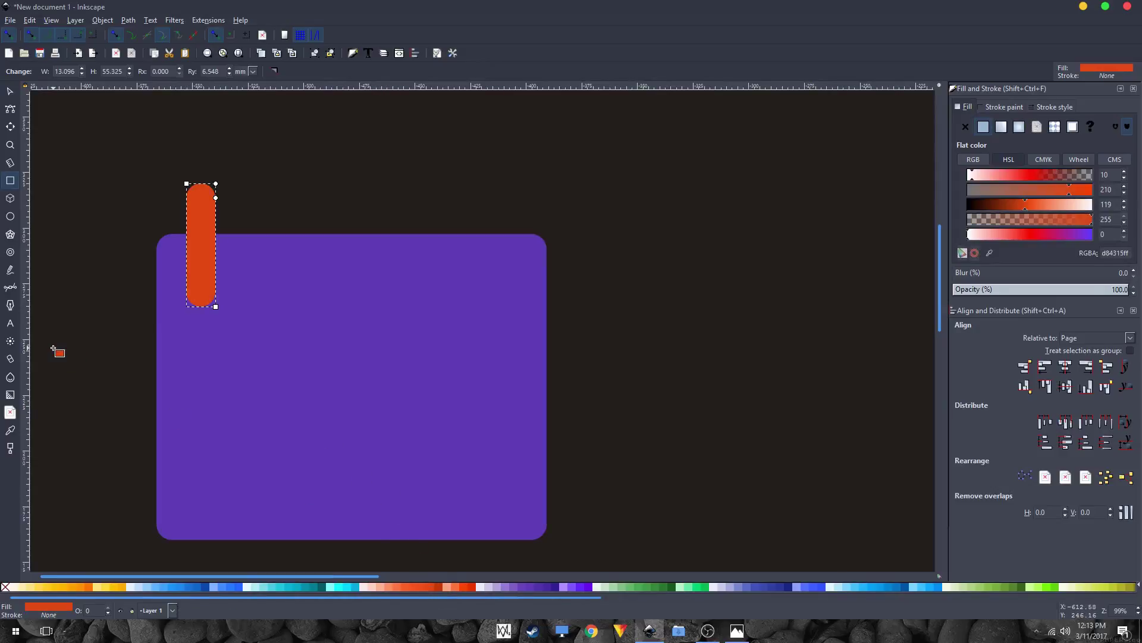
pyautogui.keyDown('ctrl'); pyautogui.scroll(2, 212, 203); pyautogui.keyUp('ctrl')
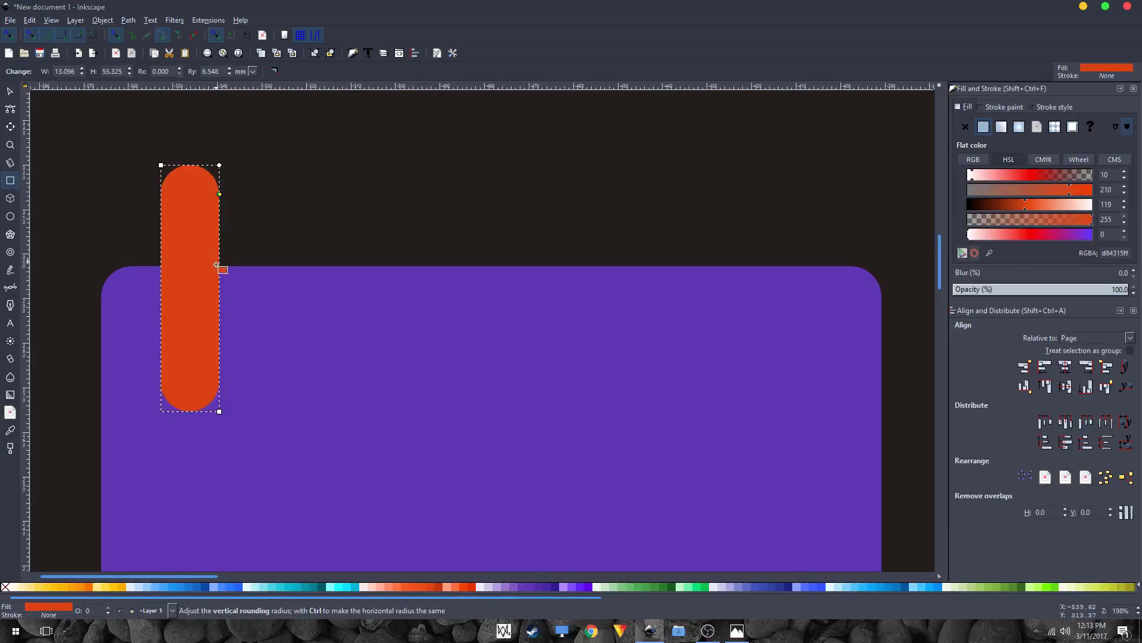
pyautogui.keyDown('ctrl'); pyautogui.scroll(-2, 285, 271); pyautogui.keyUp('ctrl')
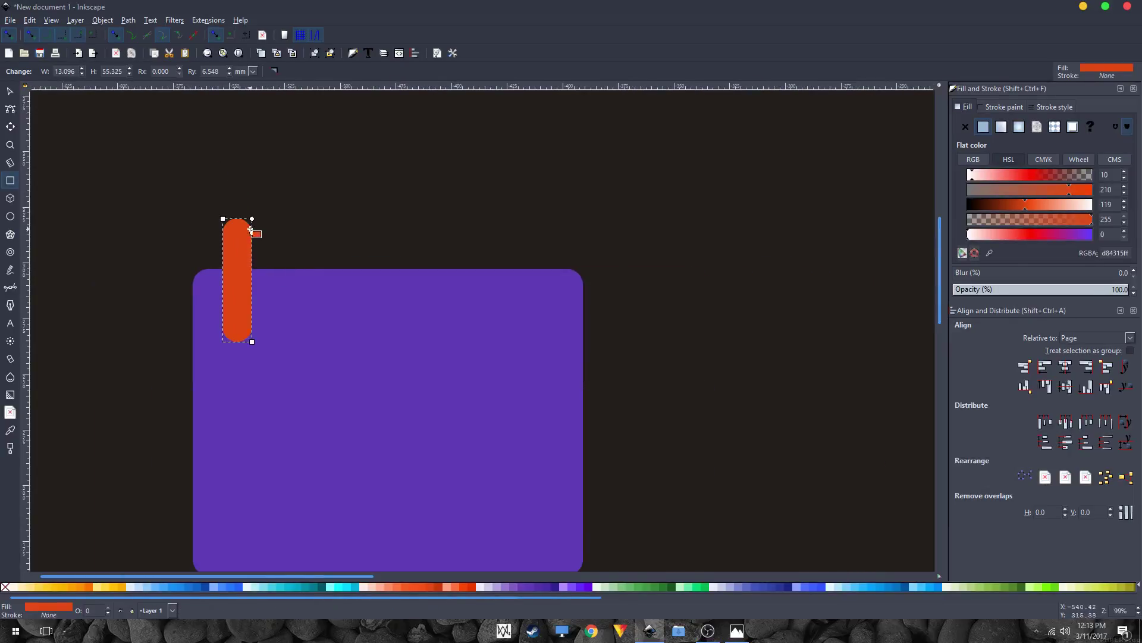
# - Scale the orange bar up proportionally to about 16 × 69 mm
pyautogui.press('s')
pyautogui.moveTo(254, 215); pyautogui.dragTo(268, 197)
pyautogui.click(193, 234)
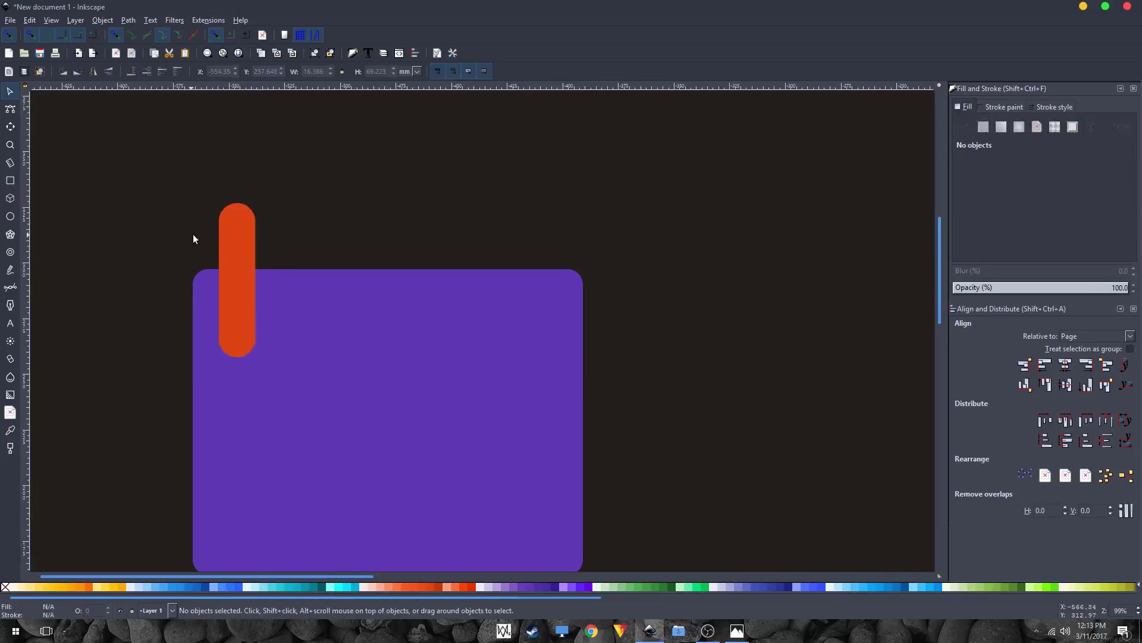
# - Move the orange bar flush with the purple rectangle's left edge, still overlapping its upper edge
pyautogui.press('ctrl')
pyautogui.scroll(1, 229, 281)
pyautogui.press('space')
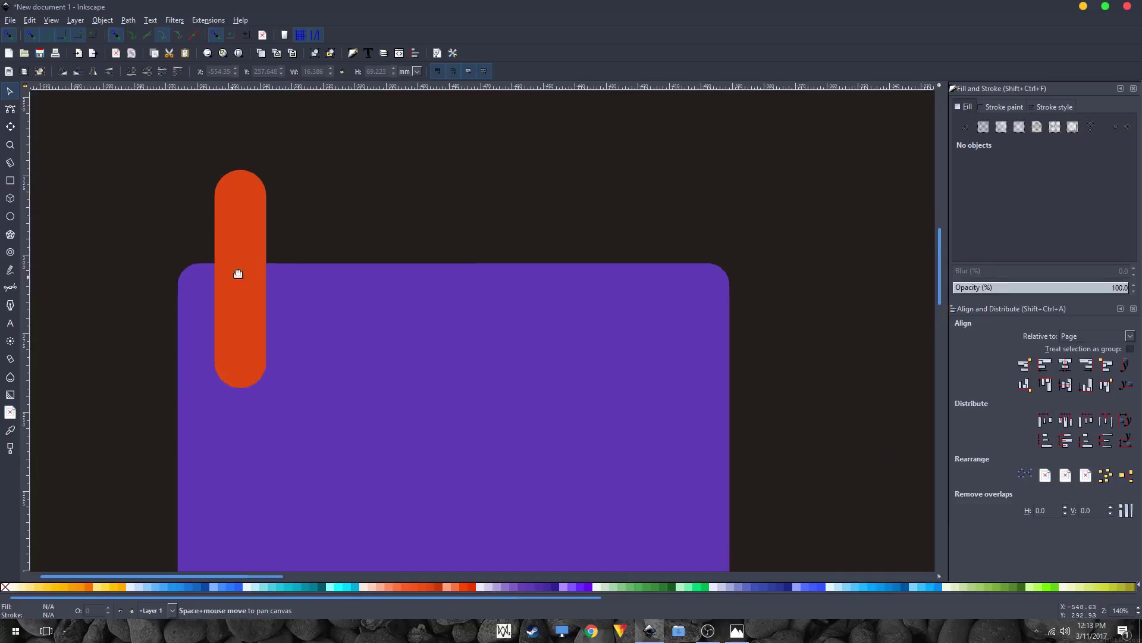
pyautogui.moveTo(233, 275); pyautogui.dragTo(306, 314)
pyautogui.press('space')
pyautogui.click(323, 238)
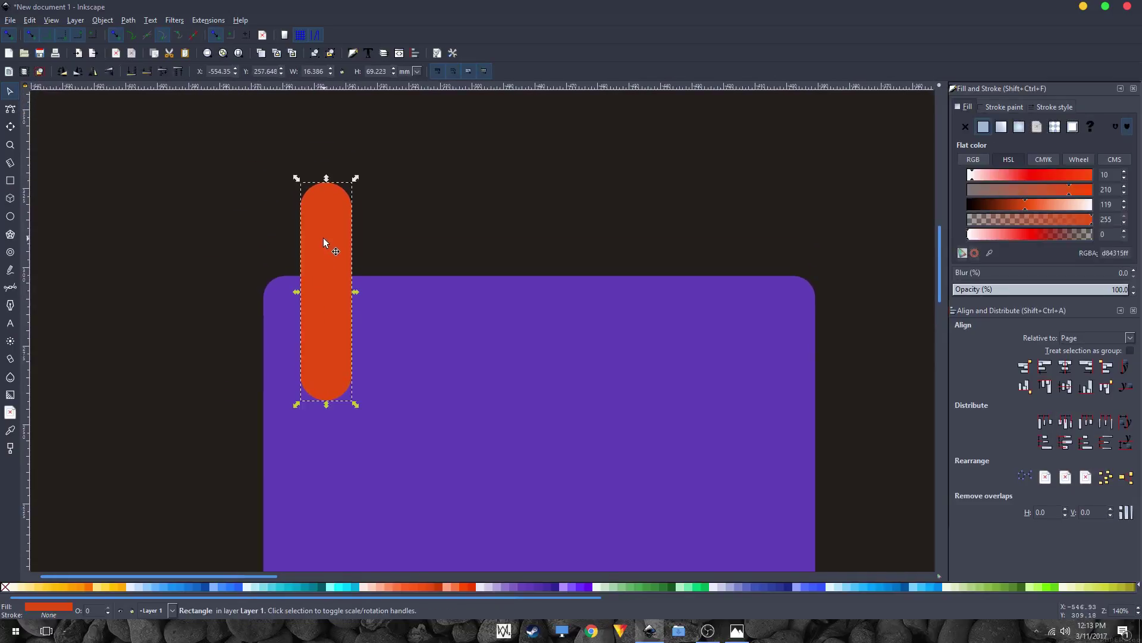
pyautogui.moveTo(323, 238); pyautogui.dragTo(289, 257)
pyautogui.click(208, 215)
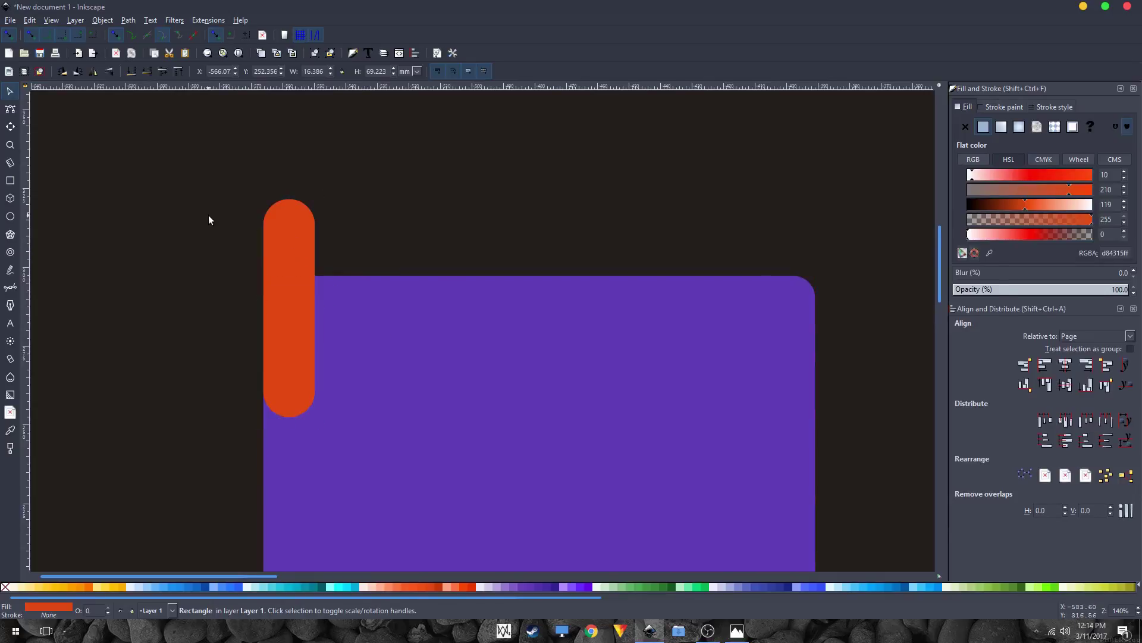
# - Duplicate the orange bar and snap the copy flush against the original's right side
pyautogui.click(277, 251)
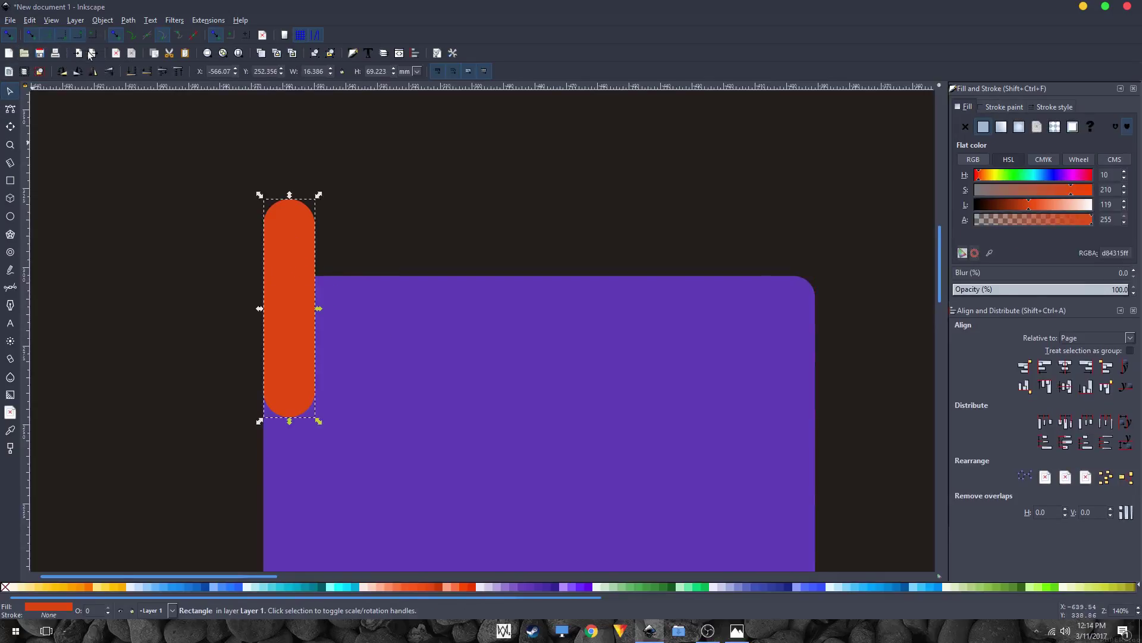
pyautogui.moveTo(283, 255); pyautogui.dragTo(332, 254)
pyautogui.press('Escape')
pyautogui.click(276, 249)
pyautogui.hotkey('ctrl', 'd')
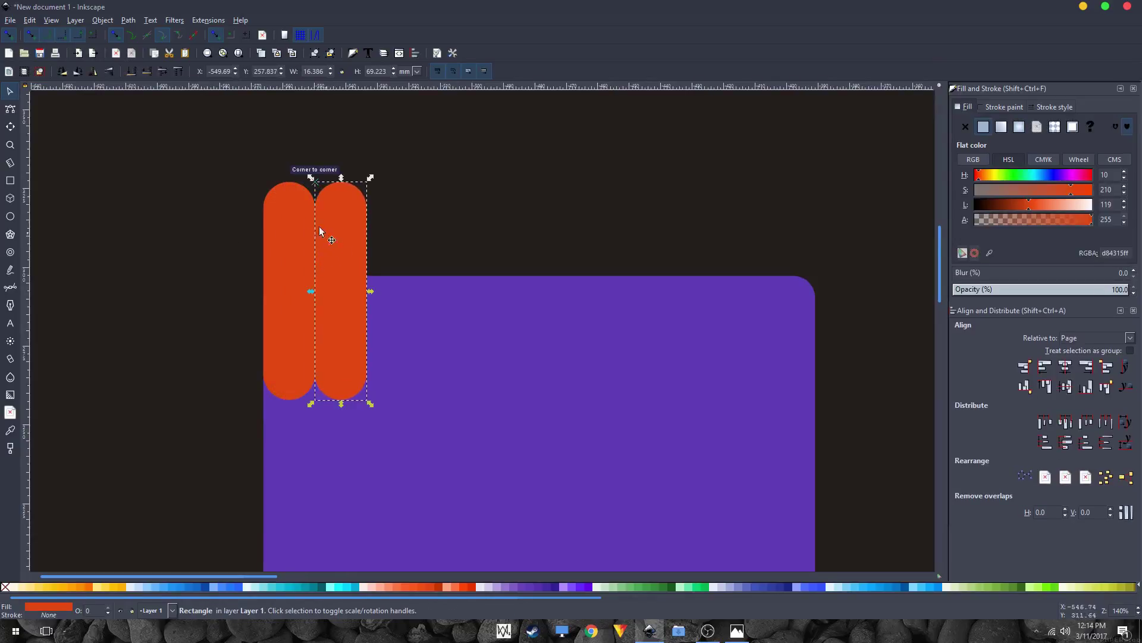
# - Duplicate the pair of bars repeatedly, snapping the copies side by side until the row extends past the purple rectangle's right edge
pyautogui.press('shift')
pyautogui.keyDown('shift'); pyautogui.click(282, 226); pyautogui.keyUp('shift')
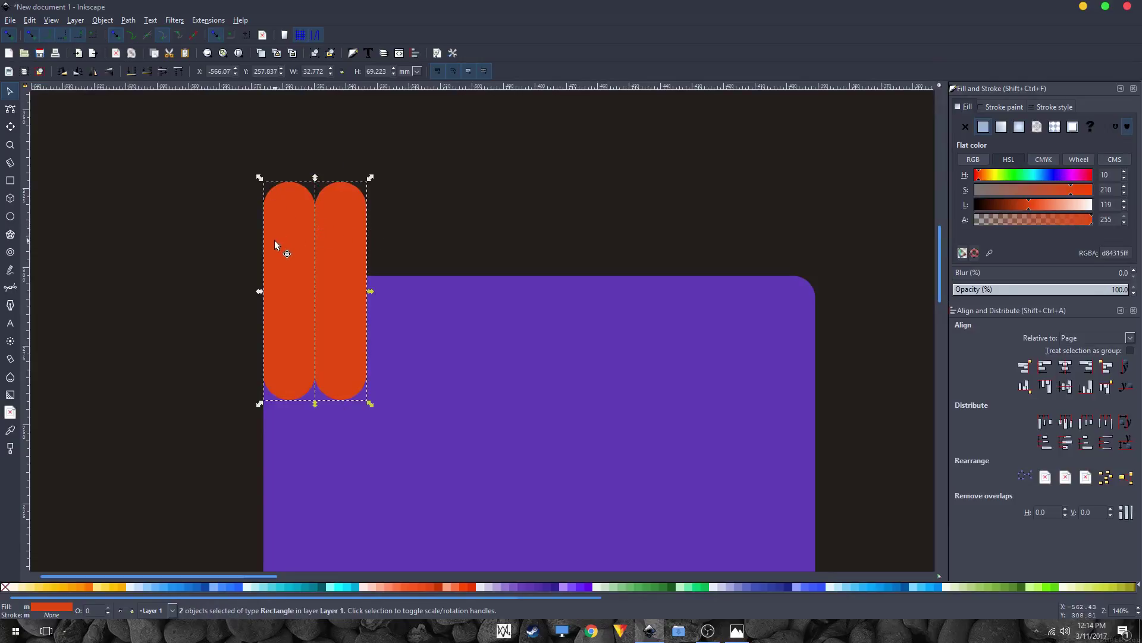
pyautogui.hotkey('ctrl', 'd')
pyautogui.moveTo(275, 244); pyautogui.dragTo(791, 287)
pyautogui.hotkey('ctrl', 'd')
pyautogui.hotkey('ctrl', 'd')
pyautogui.hotkey('ctrl', 'd')
pyautogui.hotkey('ctrl', 'd')
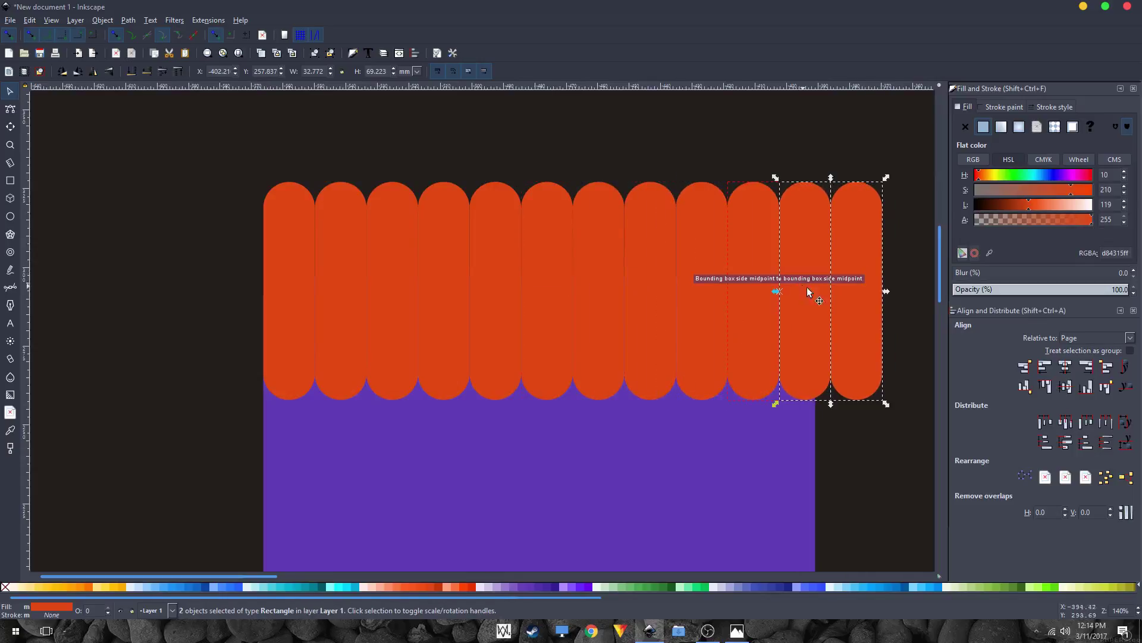
# - Delete the last surplus bar at the right end of the row
pyautogui.press('space')
pyautogui.click(805, 323)
pyautogui.click(702, 344)
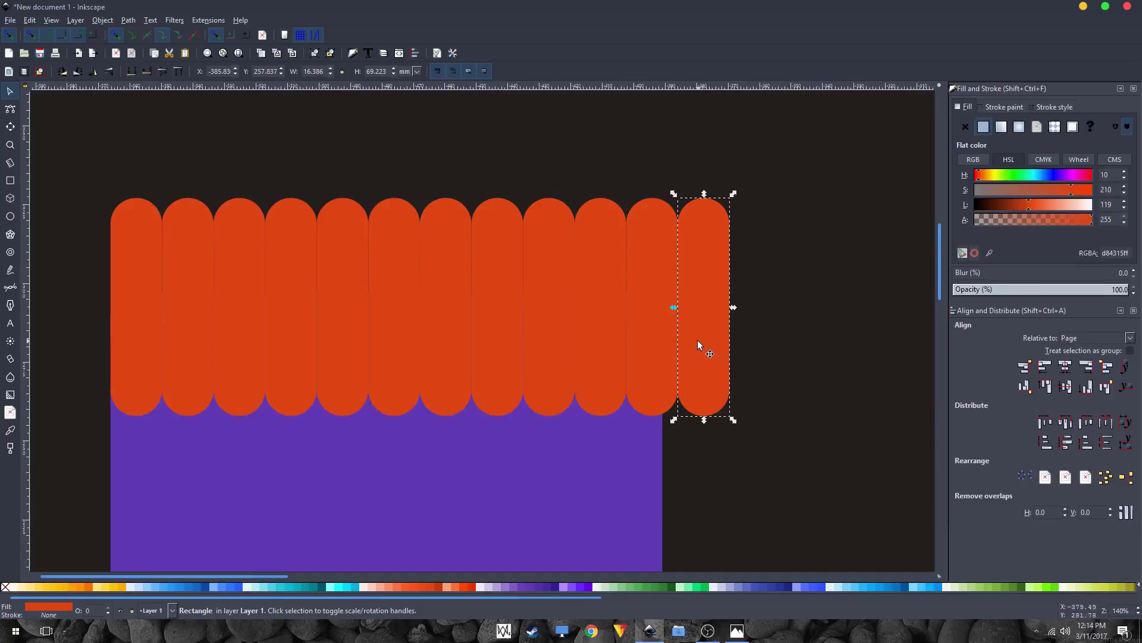
pyautogui.press('Delete')
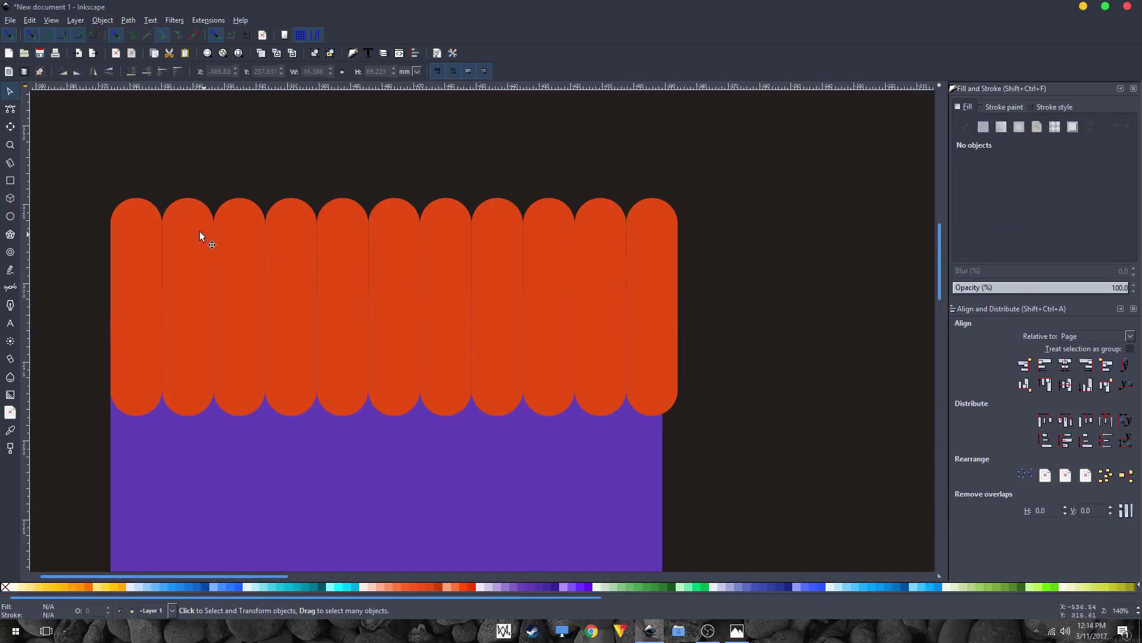
# - Narrow the whole row of orange bars to match the purple rectangle's width of about 175 mm
pyautogui.moveTo(93, 188); pyautogui.dragTo(715, 426)
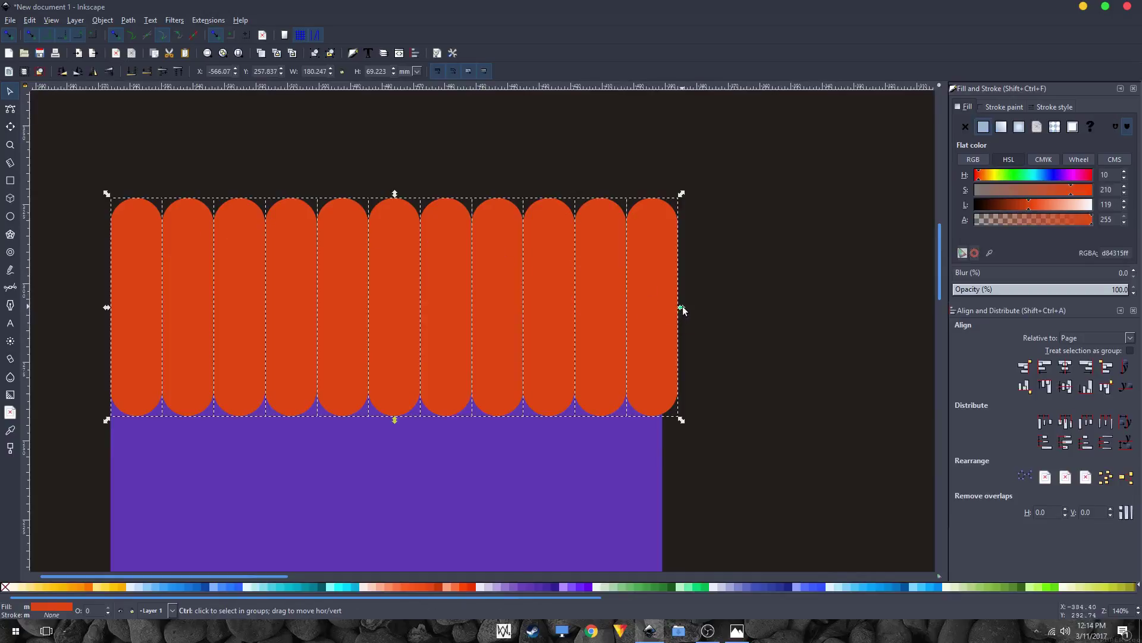
pyautogui.moveTo(681, 308); pyautogui.dragTo(669, 307)
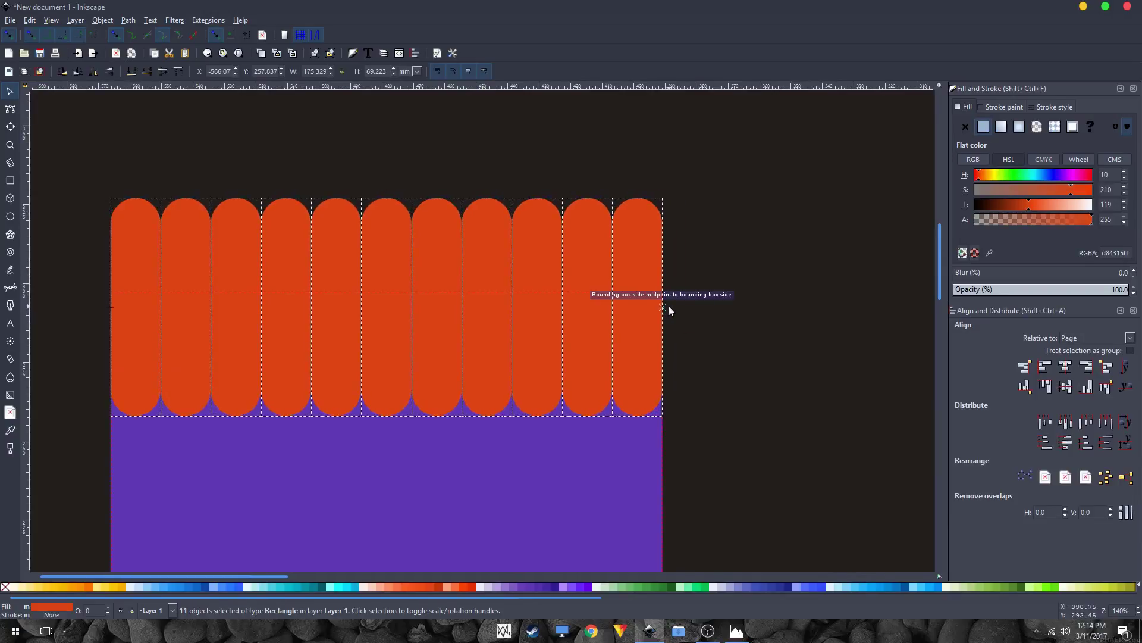
pyautogui.scroll(3, 669, 312)
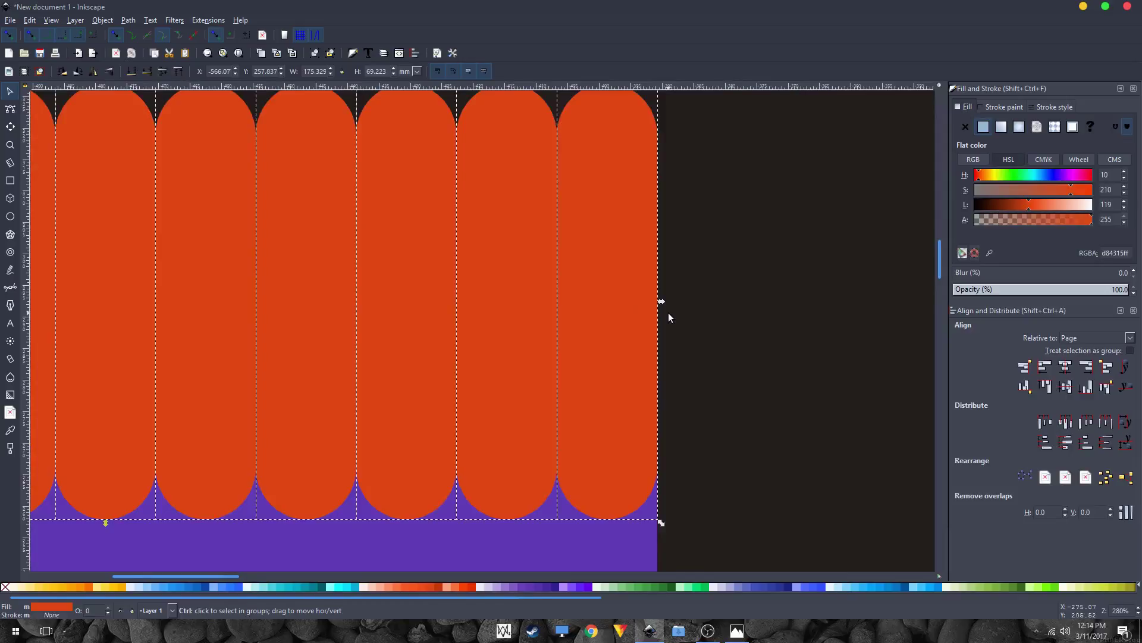
pyautogui.scroll(-2, 676, 345)
pyautogui.scroll(-2, 708, 386)
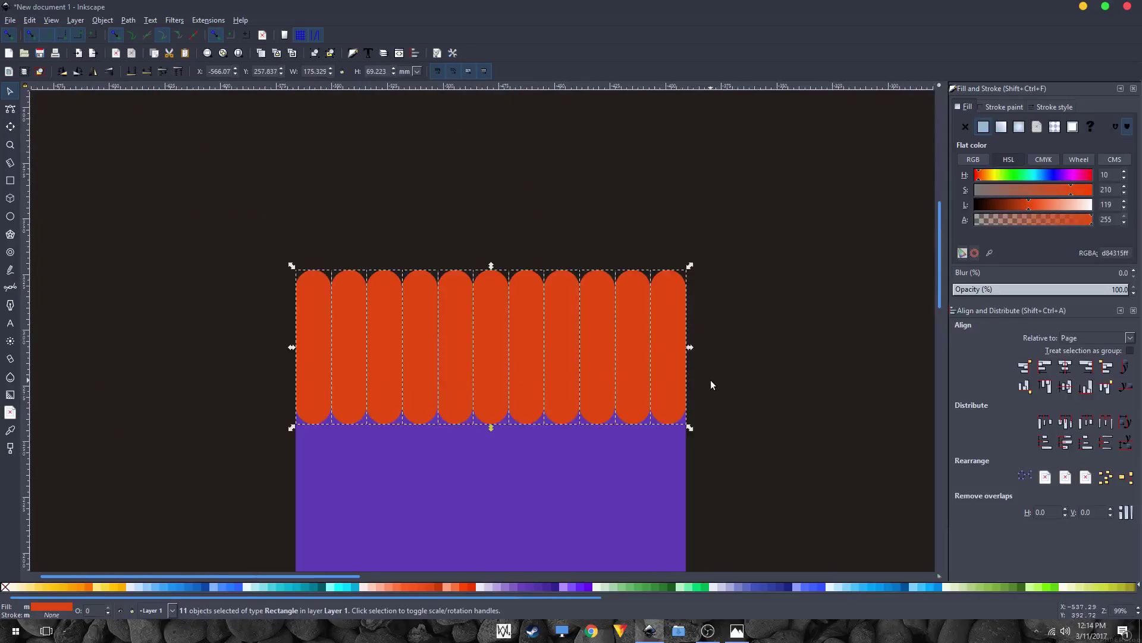
pyautogui.moveTo(712, 338); pyautogui.dragTo(716, 300)
pyautogui.click(603, 440)
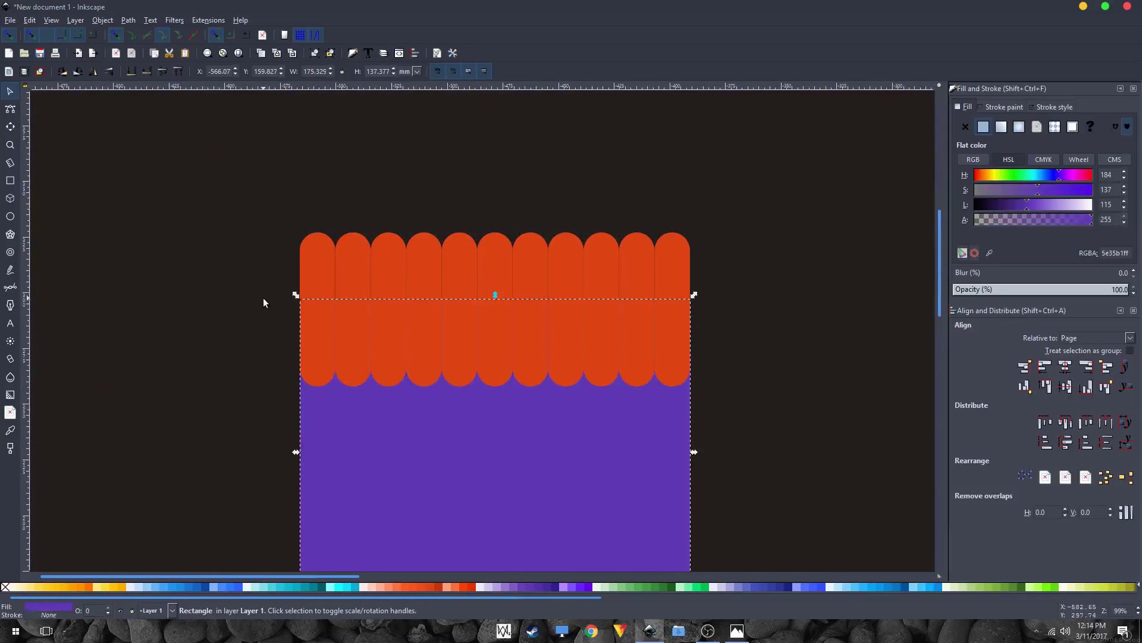
pyautogui.click(254, 258)
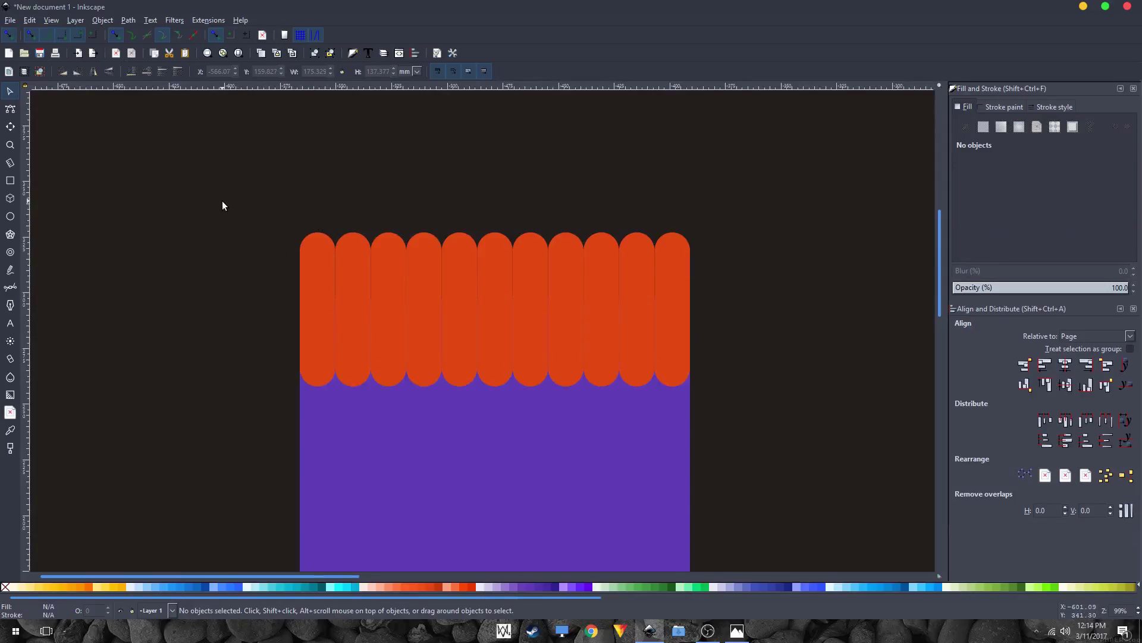
# - Convert all the orange bars to paths and show their nodes for editing
pyautogui.moveTo(253, 191); pyautogui.dragTo(755, 430)
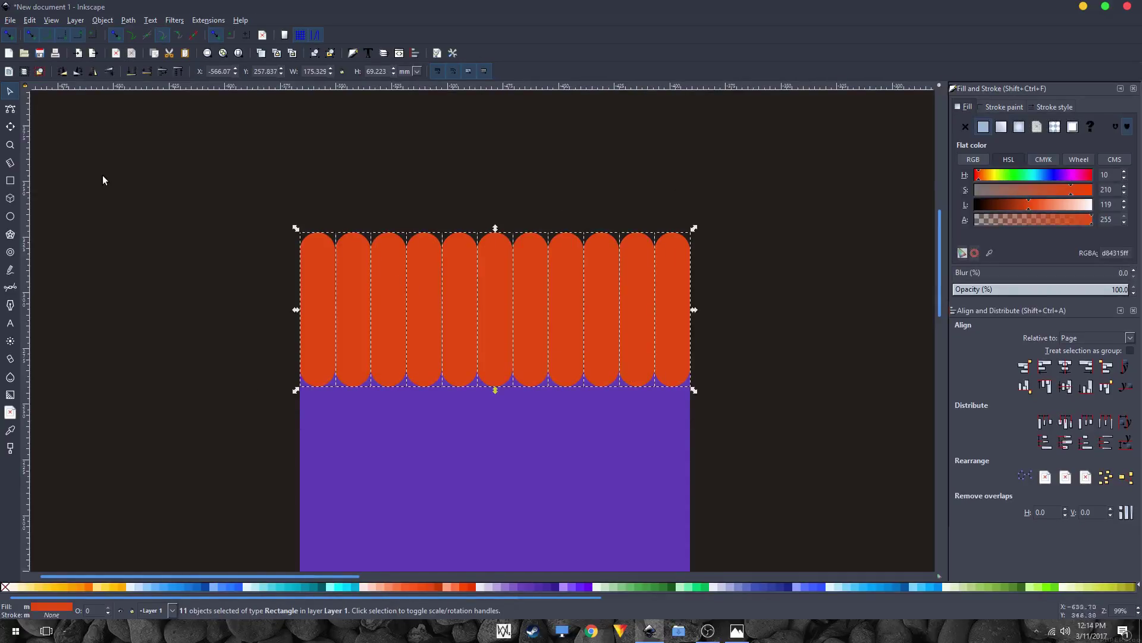
pyautogui.click(128, 20)
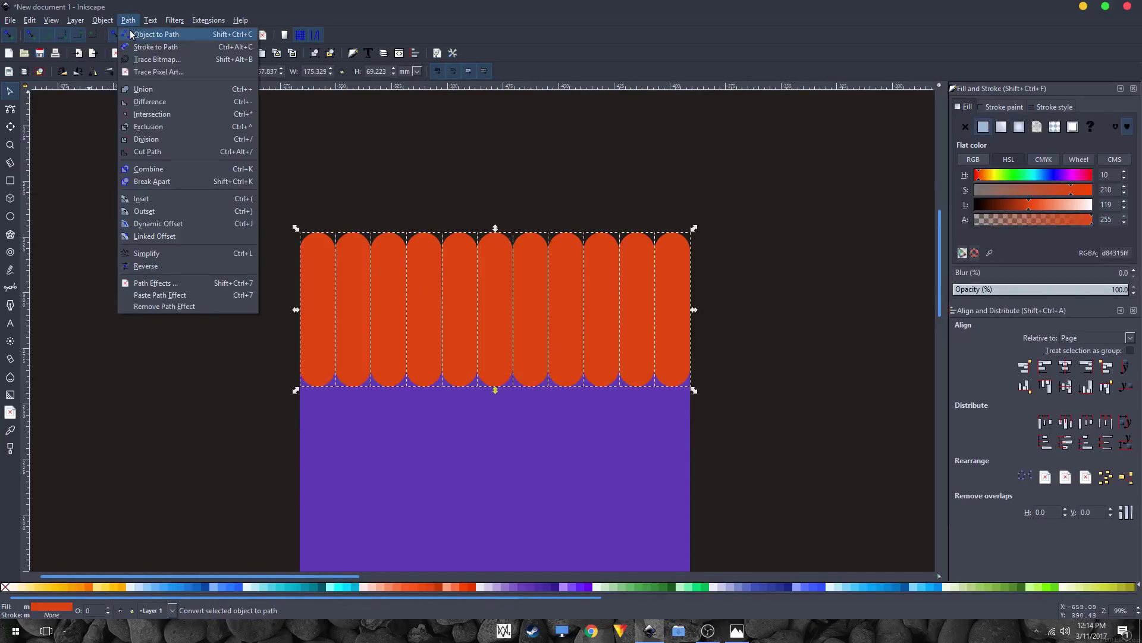
pyautogui.click(131, 34)
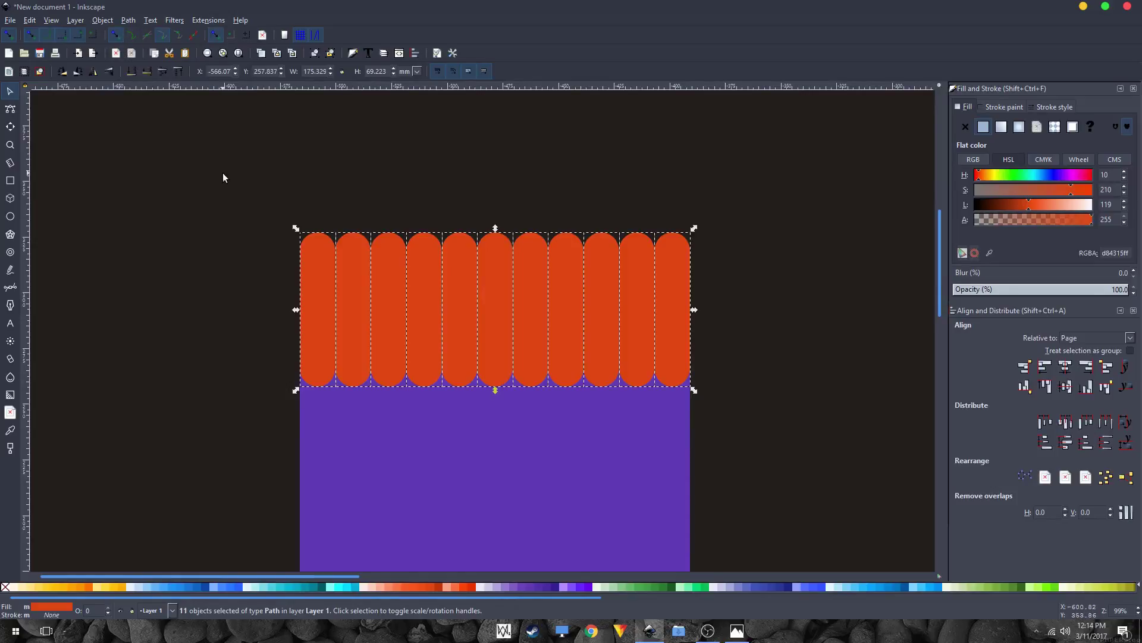
pyautogui.press('n')
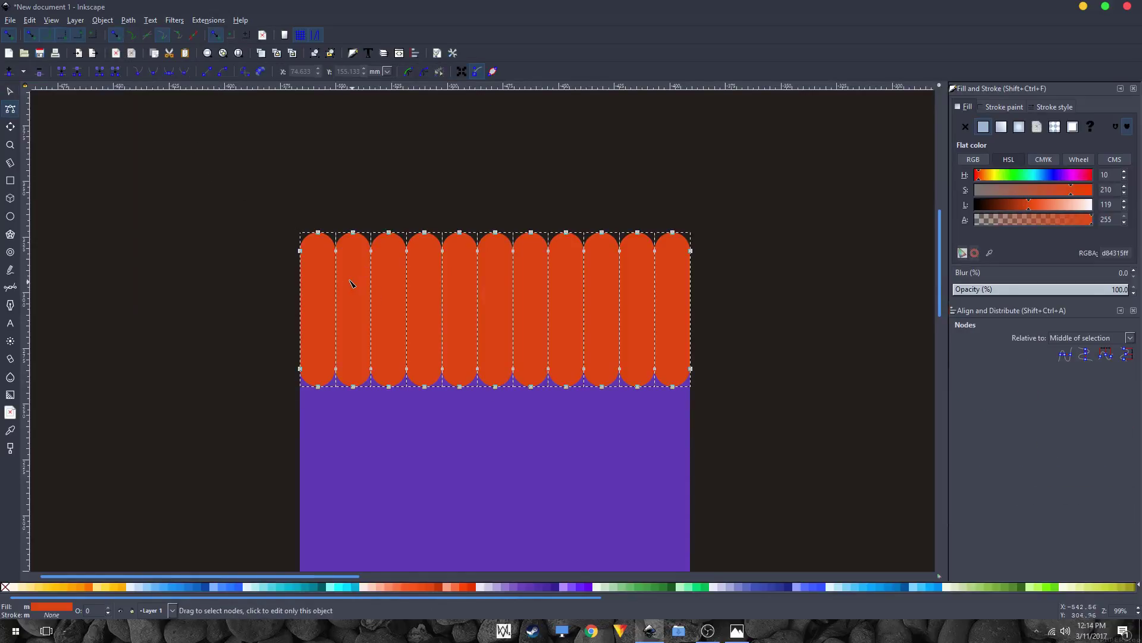
# - Edit the leftmost orange bar alone and stretch its rounded top end upward by about 16 mm
pyautogui.moveTo(285, 357); pyautogui.dragTo(364, 406)
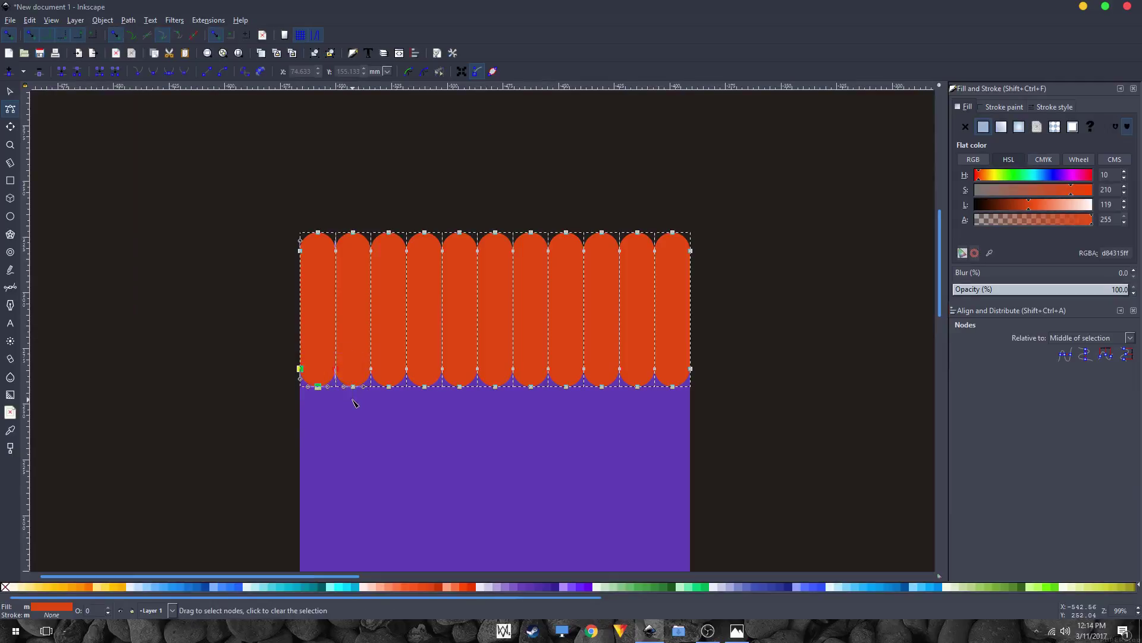
pyautogui.click(250, 306)
pyautogui.scroll(2, 304, 307)
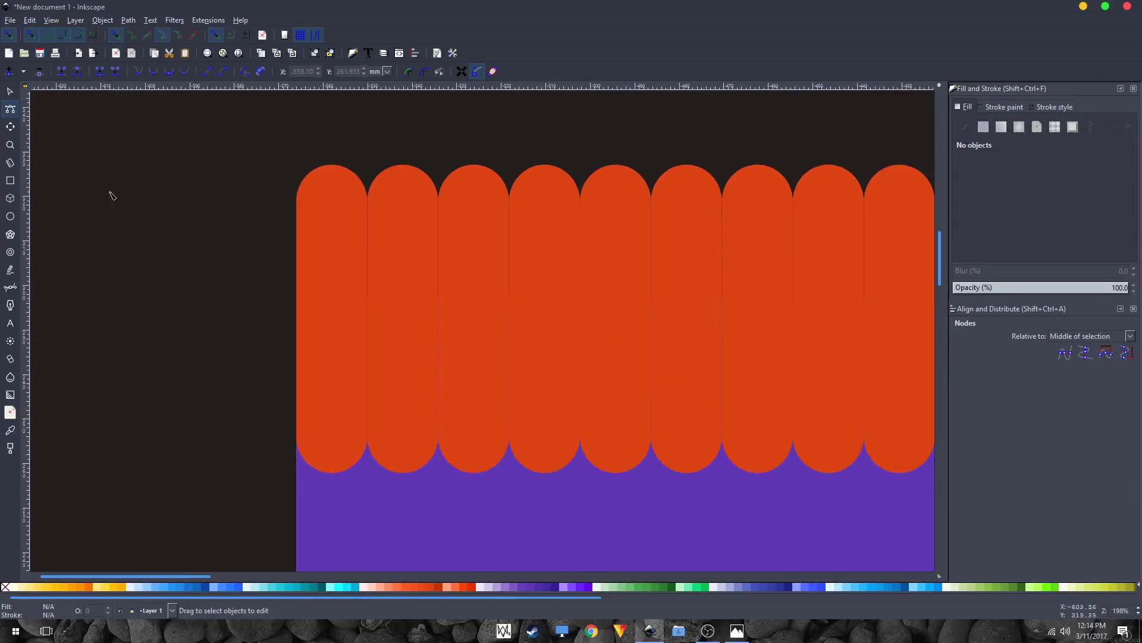
pyautogui.click(11, 92)
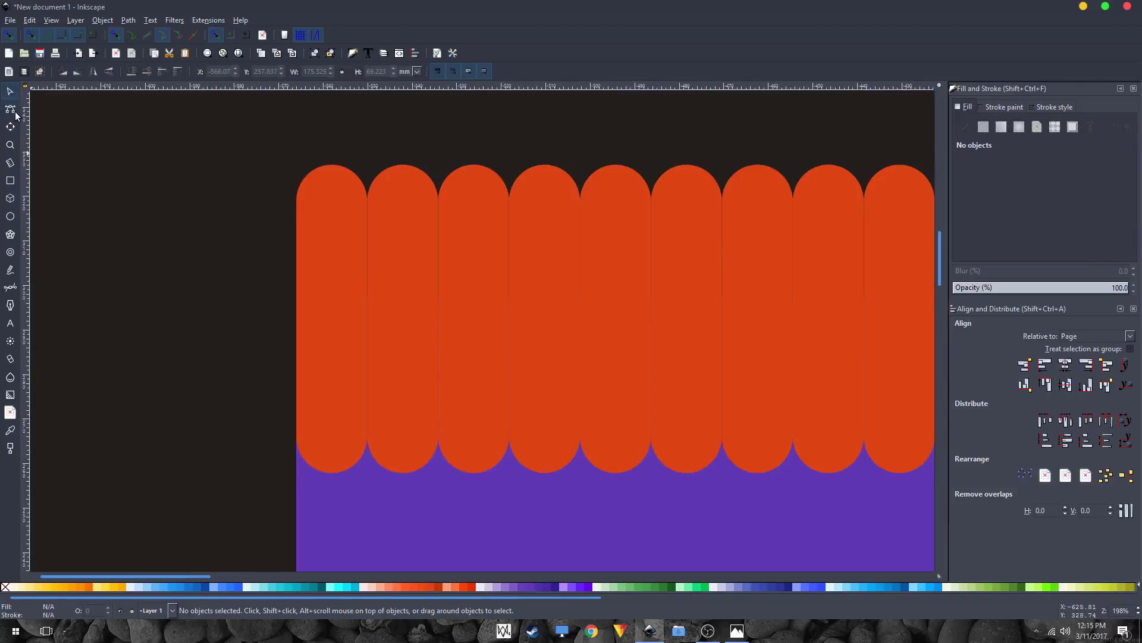
pyautogui.click(10, 110)
pyautogui.click(325, 326)
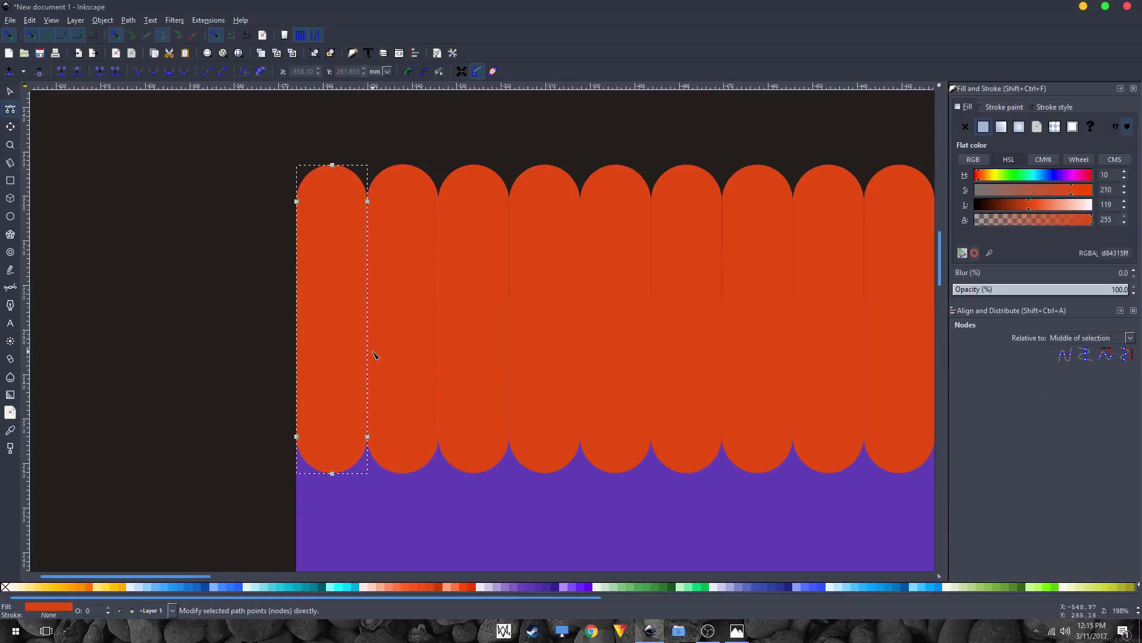
pyautogui.scroll(-1, 376, 351)
pyautogui.moveTo(309, 202); pyautogui.dragTo(416, 283)
pyautogui.moveTo(345, 220); pyautogui.dragTo(345, 165)
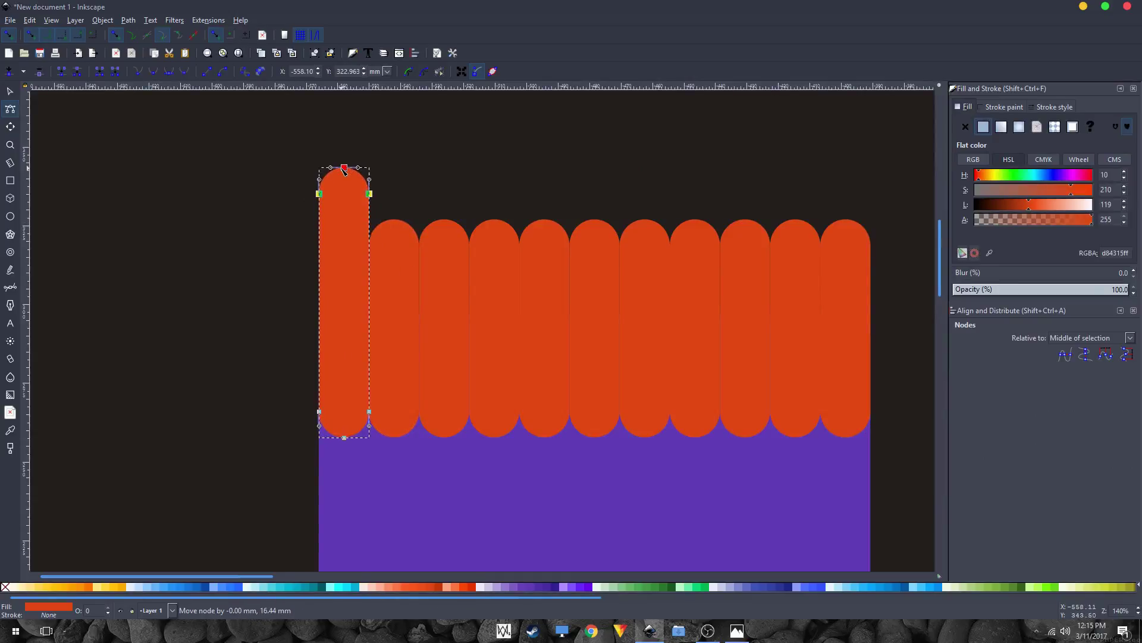
# - Extend the leftmost bar's rounded bottom end down into the purple rectangle, well below the neighbouring bars
pyautogui.scroll(-1, 383, 249)
pyautogui.scroll(-1, 370, 327)
pyautogui.scroll(1, 370, 328)
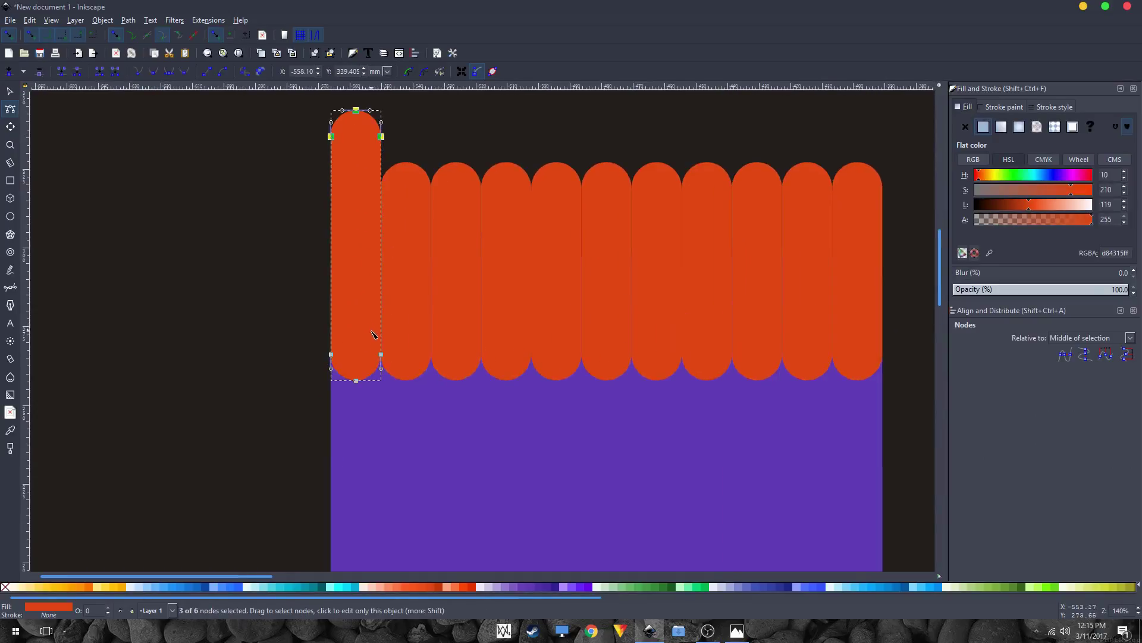
pyautogui.moveTo(314, 335); pyautogui.dragTo(357, 468)
# - Lengthen the second bar slightly at both ends, keeping it shorter than the first bar
pyautogui.click(401, 179)
pyautogui.moveTo(374, 153); pyautogui.dragTo(407, 215)
pyautogui.scroll(3, 444, 298)
pyautogui.moveTo(370, 395); pyautogui.dragTo(455, 461)
pyautogui.scroll(-4, 416, 428)
pyautogui.moveTo(415, 361); pyautogui.dragTo(415, 381)
# - Stretch the third bar's top end upward until it stands higher than the first bar
pyautogui.click(462, 345)
pyautogui.press('space')
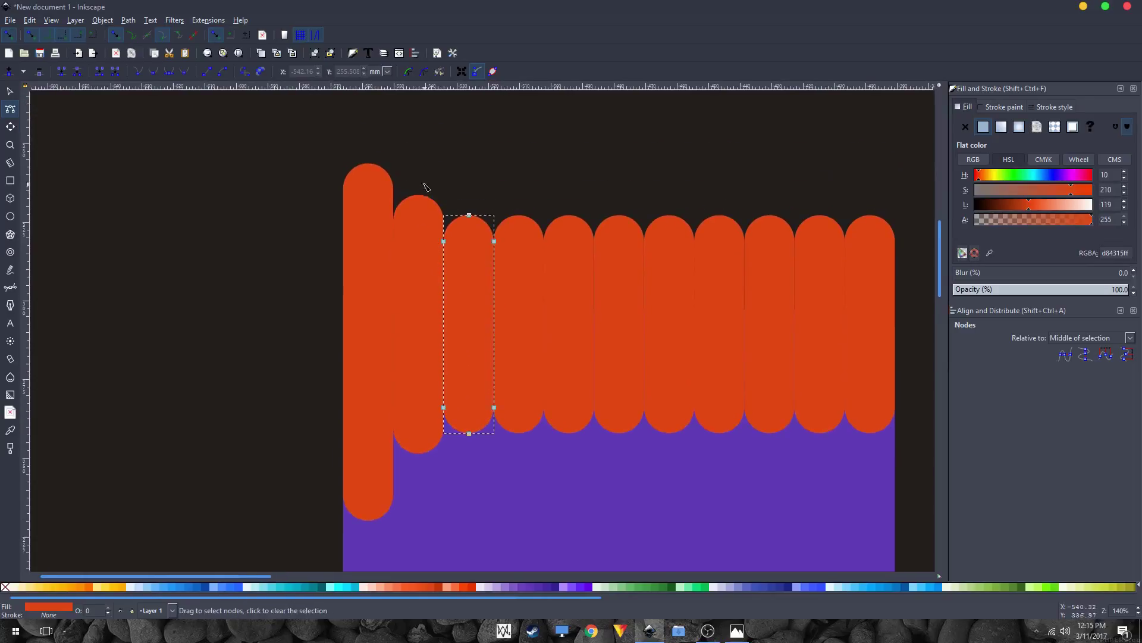
pyautogui.moveTo(425, 185); pyautogui.dragTo(515, 248)
pyautogui.moveTo(467, 215); pyautogui.dragTo(468, 143)
# - Extend the fourth bar's bottom end downward to just below the first bar's bottom, keeping its top in place
pyautogui.click(516, 357)
pyautogui.moveTo(481, 394); pyautogui.dragTo(584, 458)
pyautogui.moveTo(519, 433); pyautogui.dragTo(519, 479)
# - Offset the fifth bar slightly upward by raising both its top and bottom ends
pyautogui.press('space')
pyautogui.moveTo(499, 292); pyautogui.dragTo(509, 373)
pyautogui.press('space')
pyautogui.click(503, 362)
pyautogui.moveTo(479, 172); pyautogui.dragTo(548, 217)
pyautogui.moveTo(509, 179); pyautogui.dragTo(509, 157)
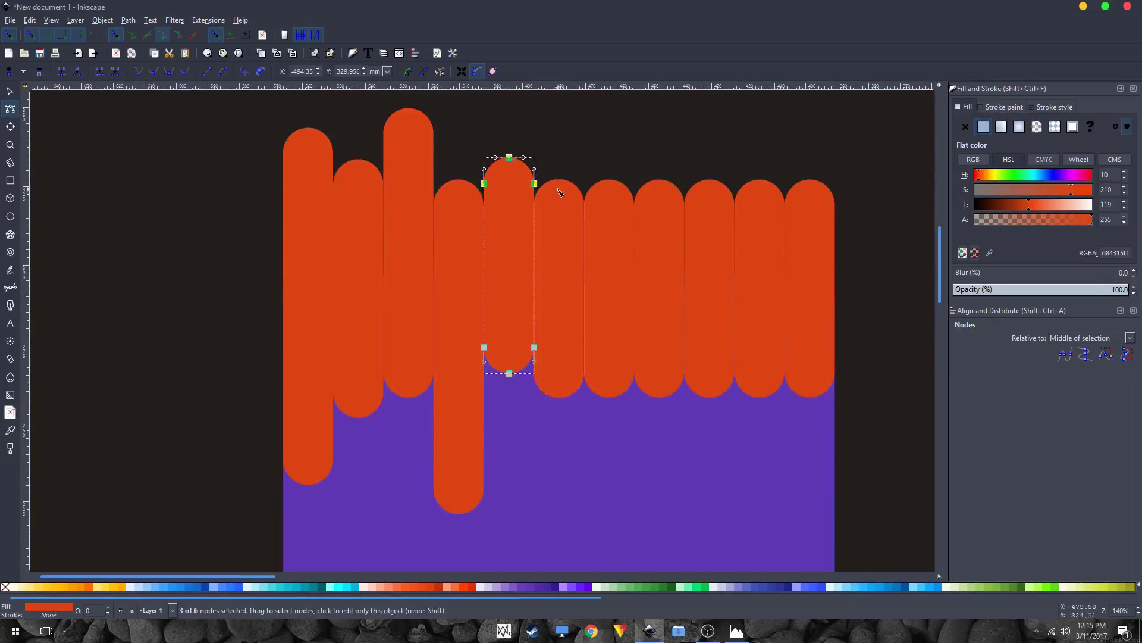
# - Lengthen the sixth bar at both ends, with its bottom lower and its top higher than the fifth bar's
pyautogui.click(561, 194)
pyautogui.moveTo(524, 357); pyautogui.dragTo(559, 450)
pyautogui.press('space')
pyautogui.moveTo(449, 268); pyautogui.dragTo(566, 316)
pyautogui.moveTo(493, 285); pyautogui.dragTo(493, 245)
# - Extend the seventh bar's bottom end far down into the purple rectangle and lower its top end slightly
pyautogui.click(533, 321)
pyautogui.moveTo(509, 450); pyautogui.dragTo(611, 515)
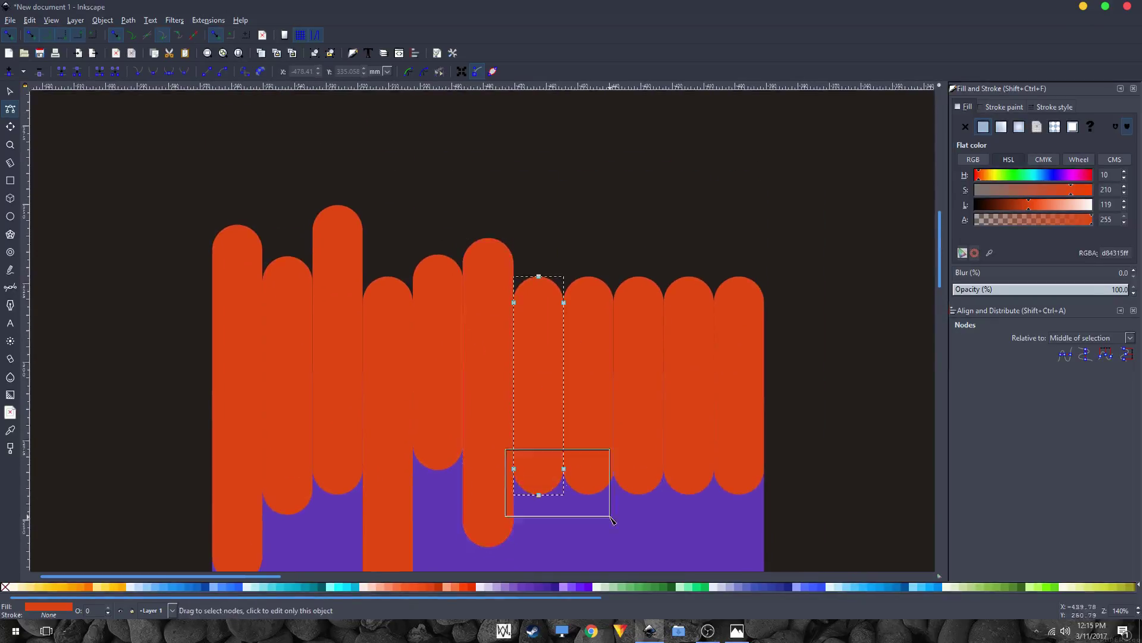
pyautogui.press('space')
pyautogui.moveTo(535, 377); pyautogui.dragTo(535, 484)
pyautogui.click(572, 238)
pyautogui.click(529, 170)
pyautogui.moveTo(502, 151); pyautogui.dragTo(571, 202)
pyautogui.moveTo(535, 159); pyautogui.dragTo(613, 198)
# - Stretch the eighth bar's top end up to make it the tallest in the row and lower its bottom slightly
pyautogui.click(575, 196)
pyautogui.press('space')
pyautogui.moveTo(570, 232); pyautogui.dragTo(559, 141)
pyautogui.moveTo(532, 404); pyautogui.dragTo(634, 474)
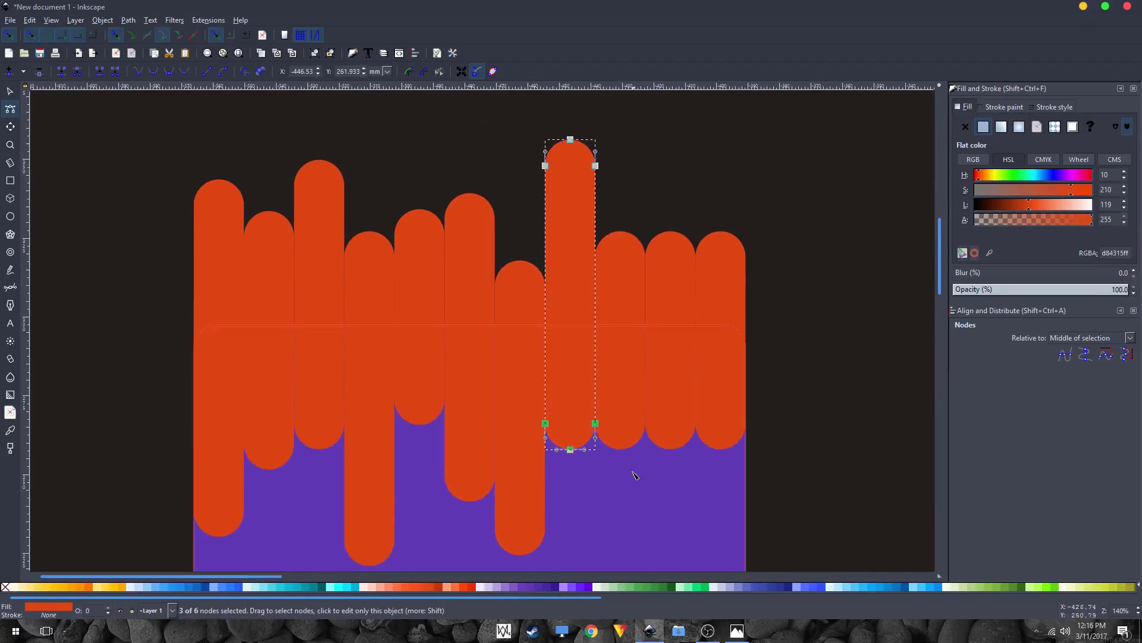
pyautogui.moveTo(570, 449); pyautogui.dragTo(570, 472)
# - Shorten the ninth bar by raising its bottom end and lowering its top end slightly
pyautogui.click(610, 417)
pyautogui.moveTo(586, 404); pyautogui.dragTo(620, 422)
pyautogui.moveTo(582, 213); pyautogui.dragTo(650, 269)
pyautogui.moveTo(620, 231); pyautogui.dragTo(709, 268)
# - Lengthen the tenth bar at both ends, leave the last bar as it is, and finish node editing
pyautogui.click(669, 268)
pyautogui.moveTo(671, 231); pyautogui.dragTo(671, 210)
pyautogui.moveTo(636, 408); pyautogui.dragTo(670, 487)
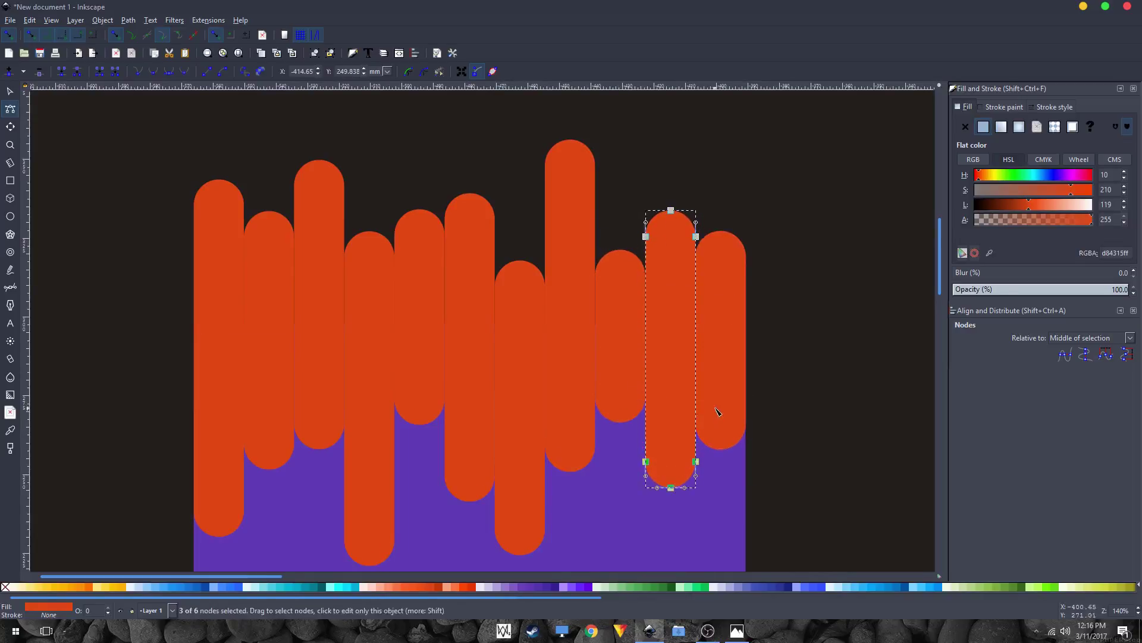
pyautogui.click(717, 411)
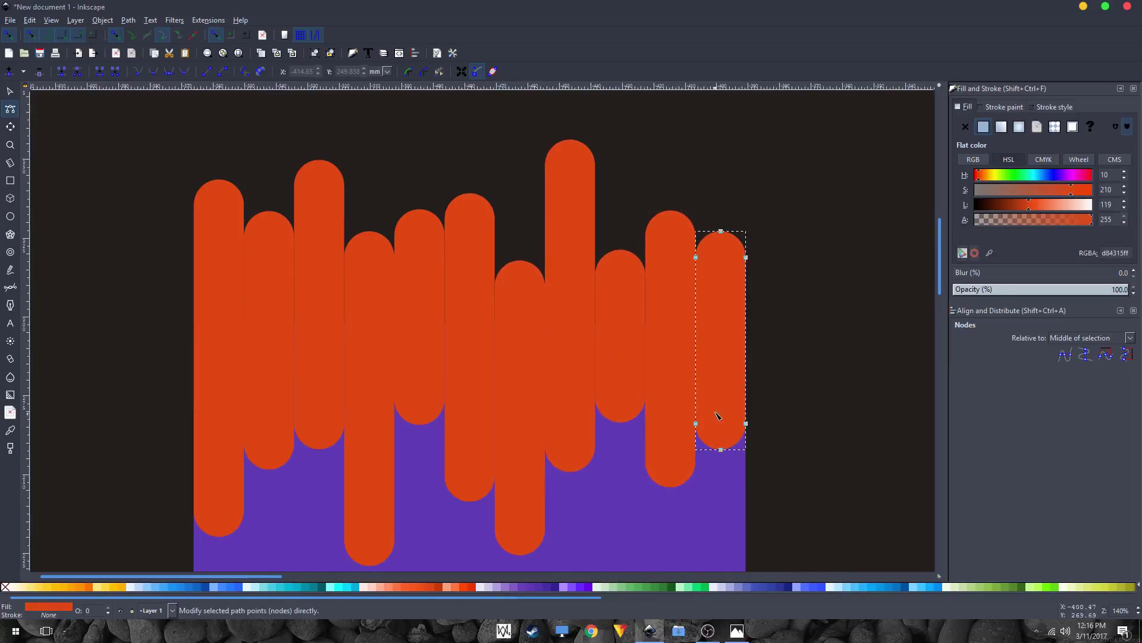
pyautogui.press('s')
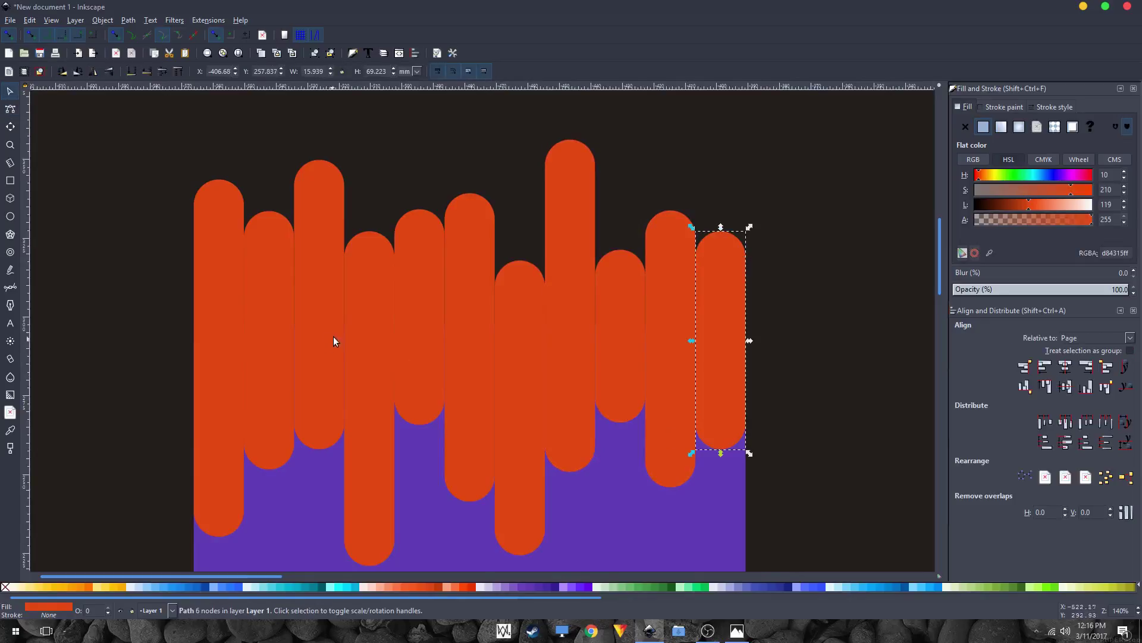
# - Unite every other orange bar, starting with the leftmost and ending with the rightmost, with the purple rectangle using Union
pyautogui.scroll(-2, 340, 337)
pyautogui.press('space')
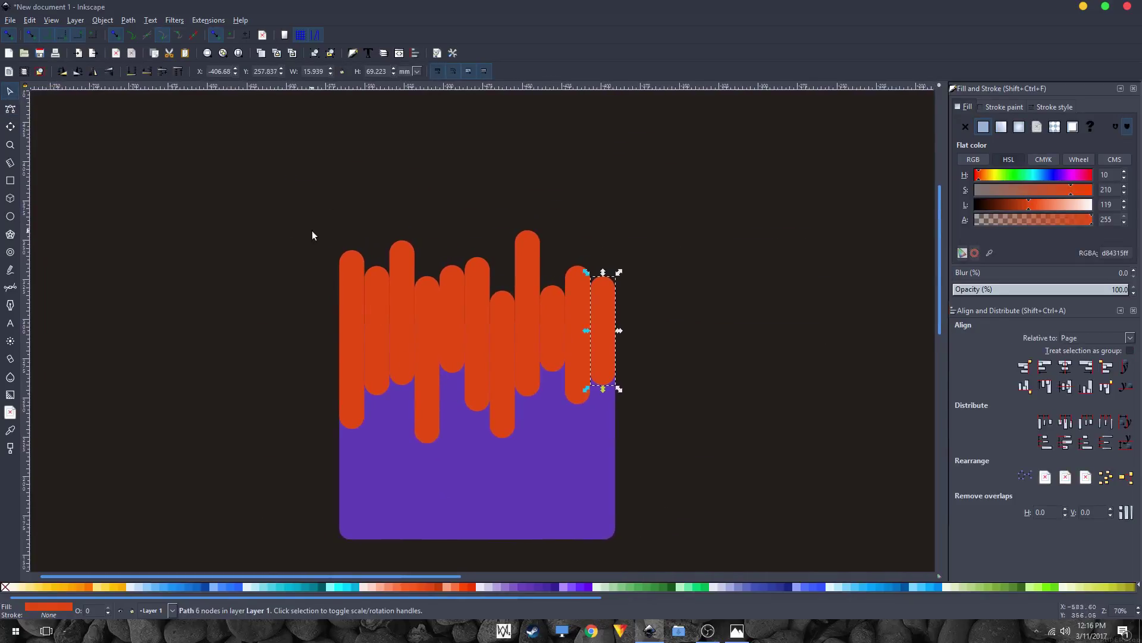
pyautogui.click(313, 237)
pyautogui.keyDown('ctrl'); pyautogui.scroll(1, 352, 289); pyautogui.keyUp('ctrl')
pyautogui.click(344, 297)
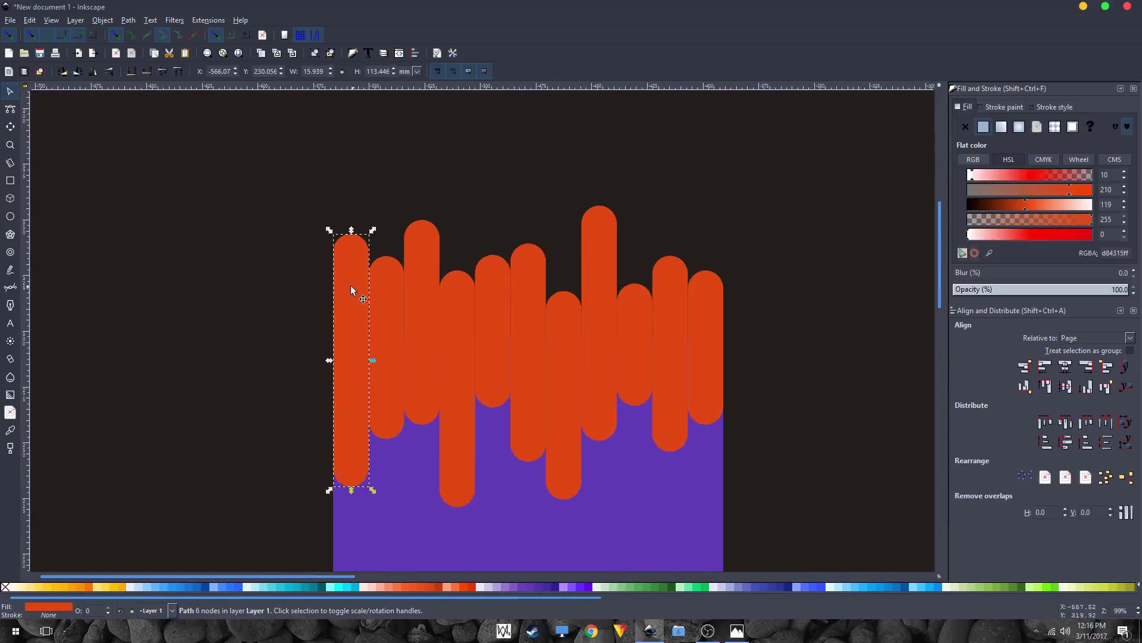
pyautogui.keyDown('ctrl'); pyautogui.scroll(1, 358, 306); pyautogui.keyUp('ctrl')
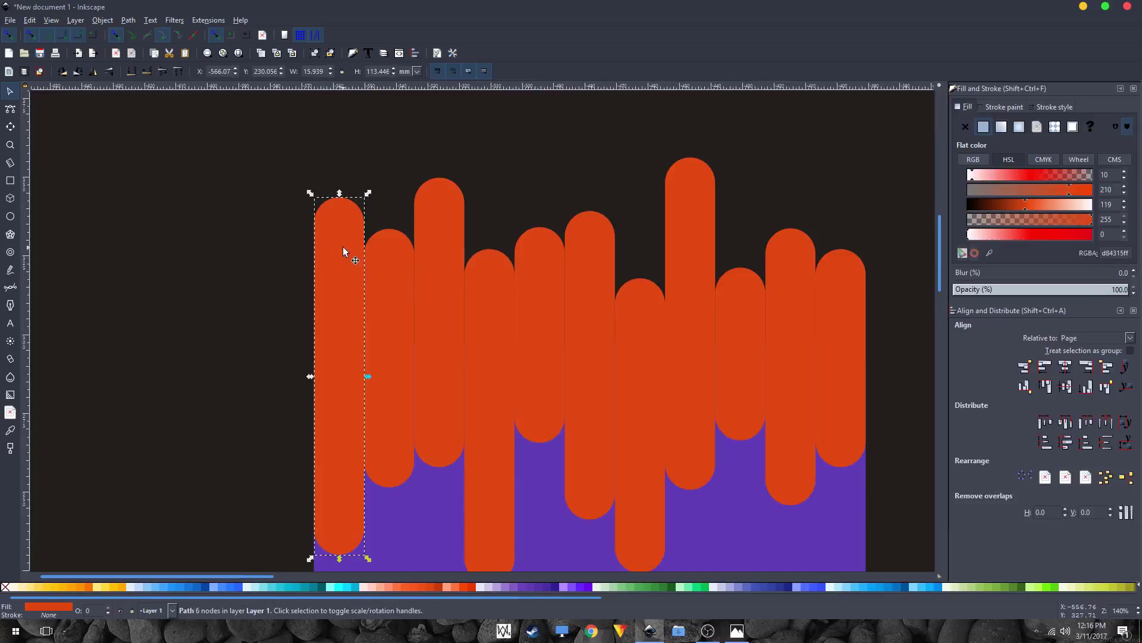
pyautogui.keyDown('shift'); pyautogui.click(442, 290); pyautogui.keyUp('shift')
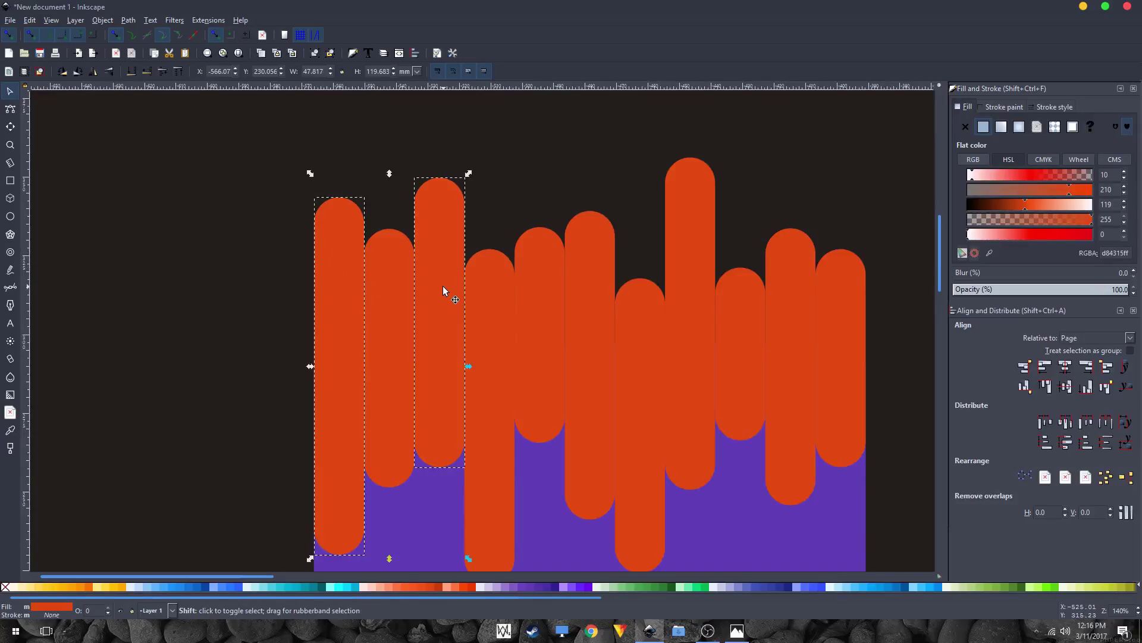
pyautogui.keyDown('shift'); pyautogui.click(537, 287); pyautogui.keyUp('shift')
pyautogui.keyDown('shift'); pyautogui.click(636, 323); pyautogui.keyUp('shift')
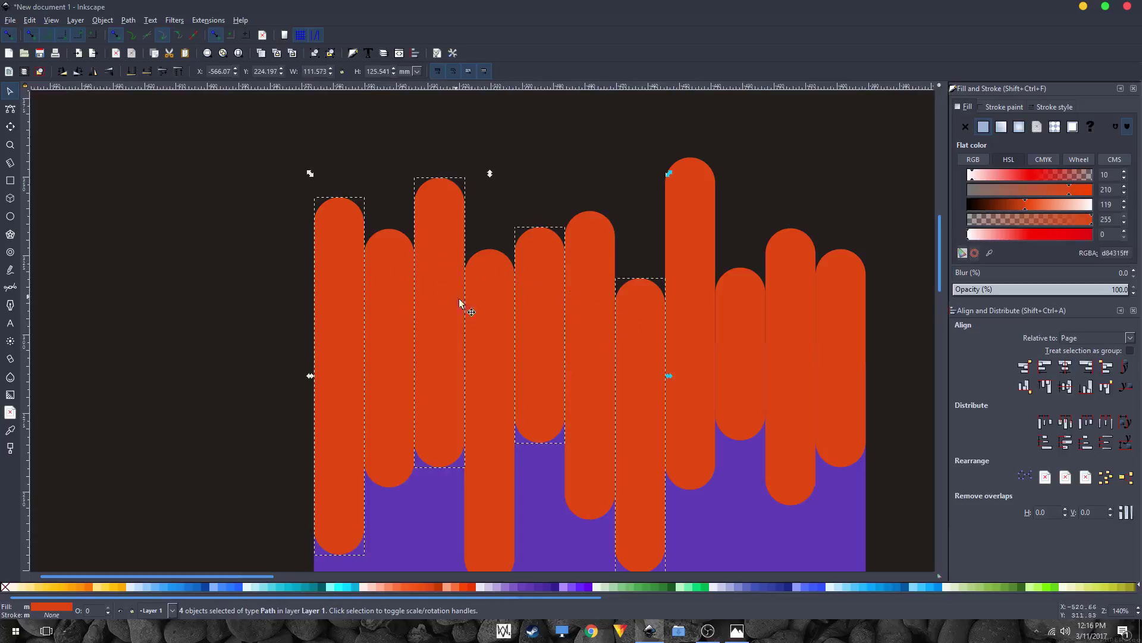
pyautogui.press('space')
pyautogui.moveTo(489, 330); pyautogui.dragTo(398, 317)
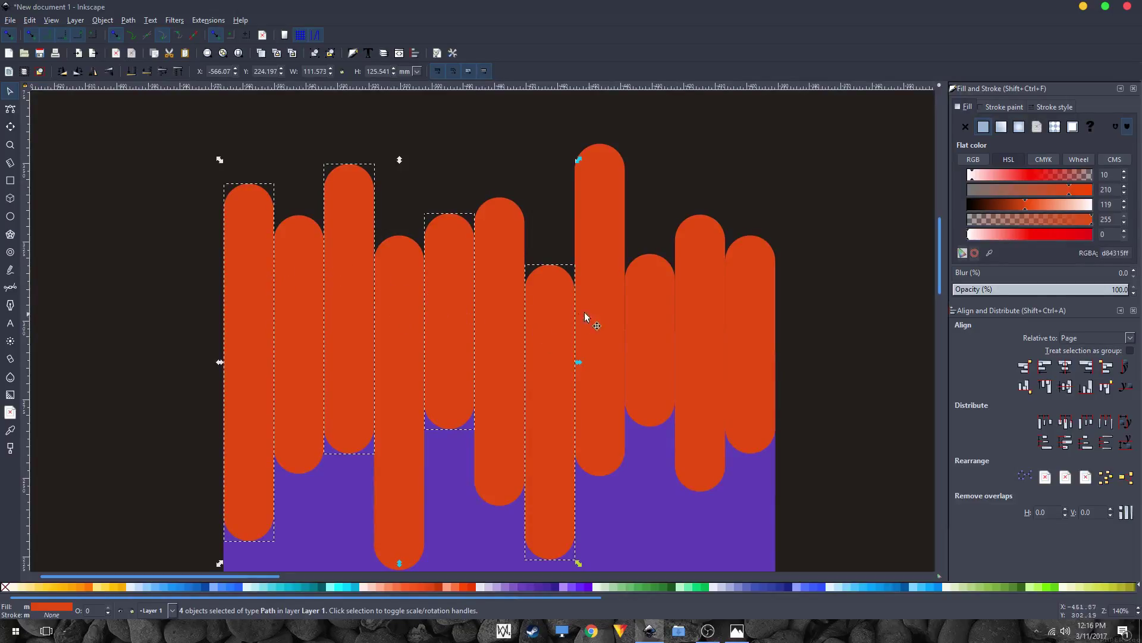
pyautogui.keyDown('shift'); pyautogui.click(650, 317); pyautogui.keyUp('shift')
pyautogui.keyDown('shift'); pyautogui.click(736, 310); pyautogui.keyUp('shift')
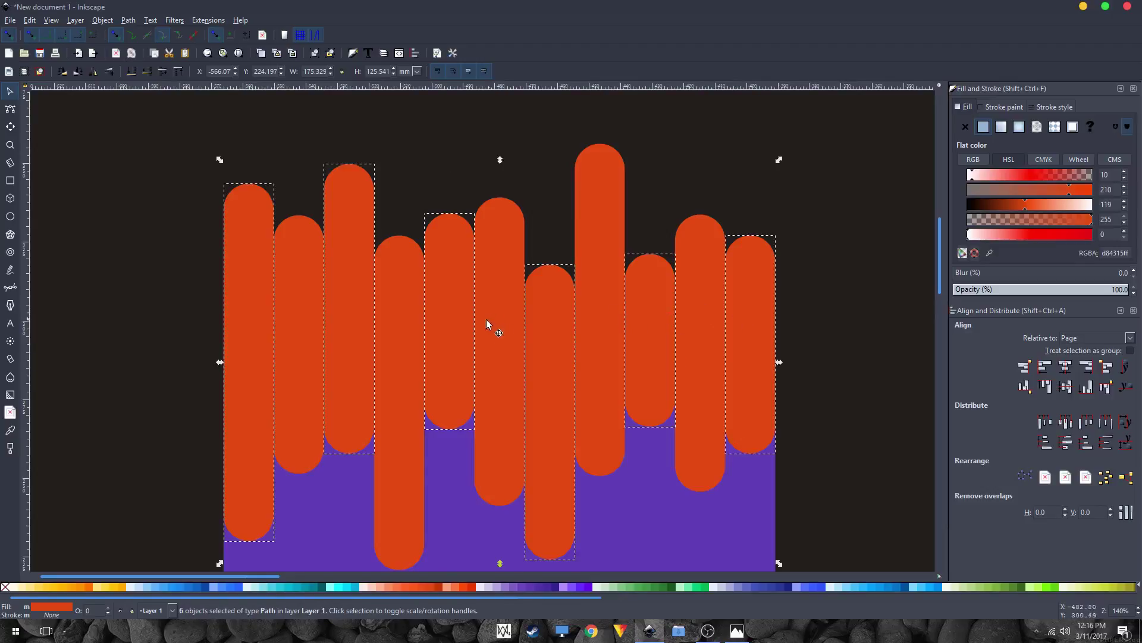
pyautogui.keyDown('ctrl'); pyautogui.scroll(-2, 266, 231); pyautogui.keyUp('ctrl')
pyautogui.moveTo(305, 282); pyautogui.dragTo(355, 258)
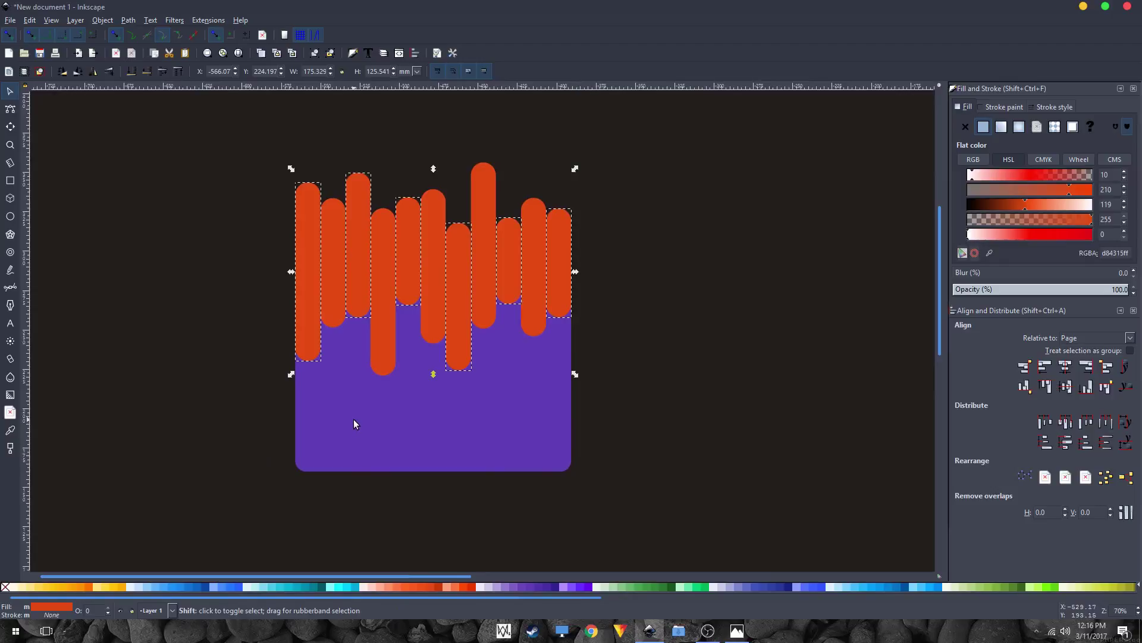
pyautogui.keyDown('shift'); pyautogui.click(330, 427); pyautogui.keyUp('shift')
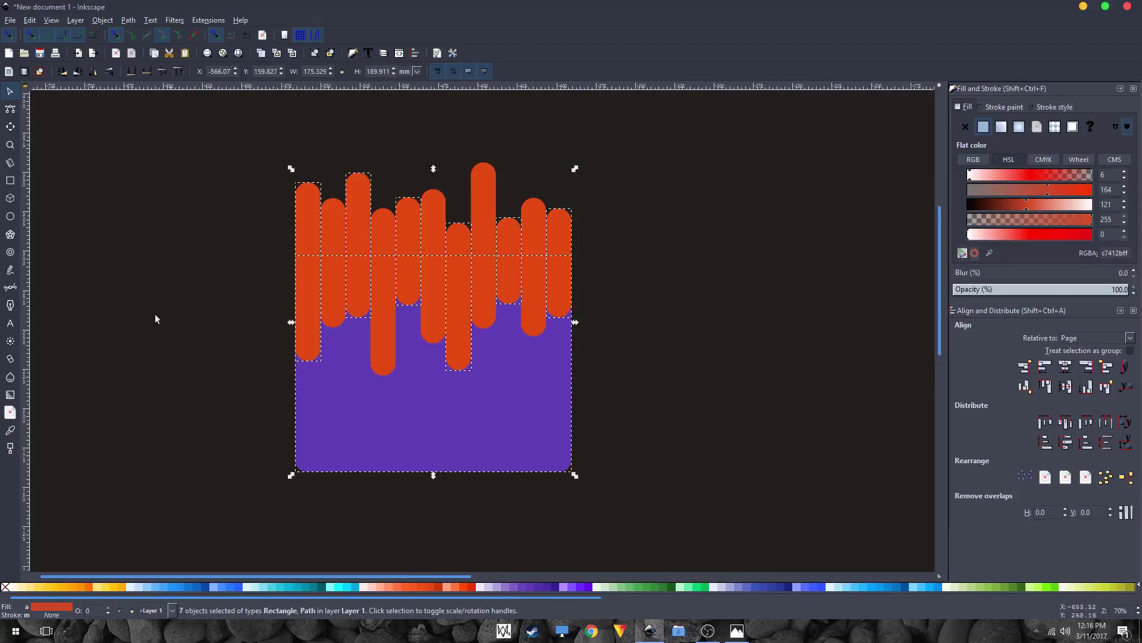
pyautogui.click(138, 24)
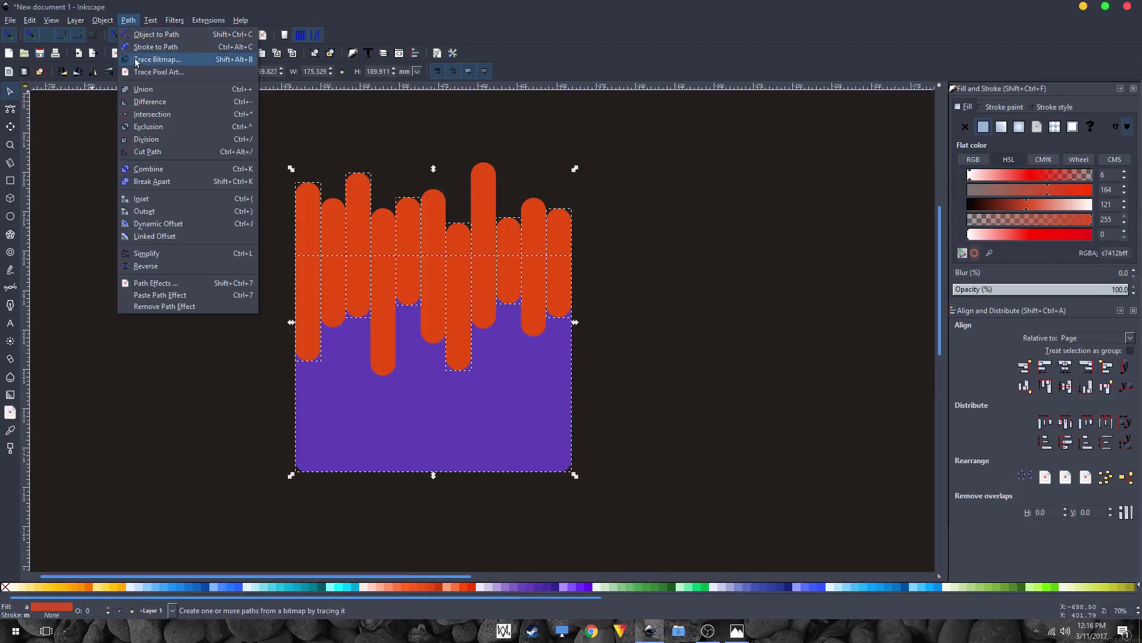
pyautogui.click(141, 88)
pyautogui.scroll(2, 233, 237)
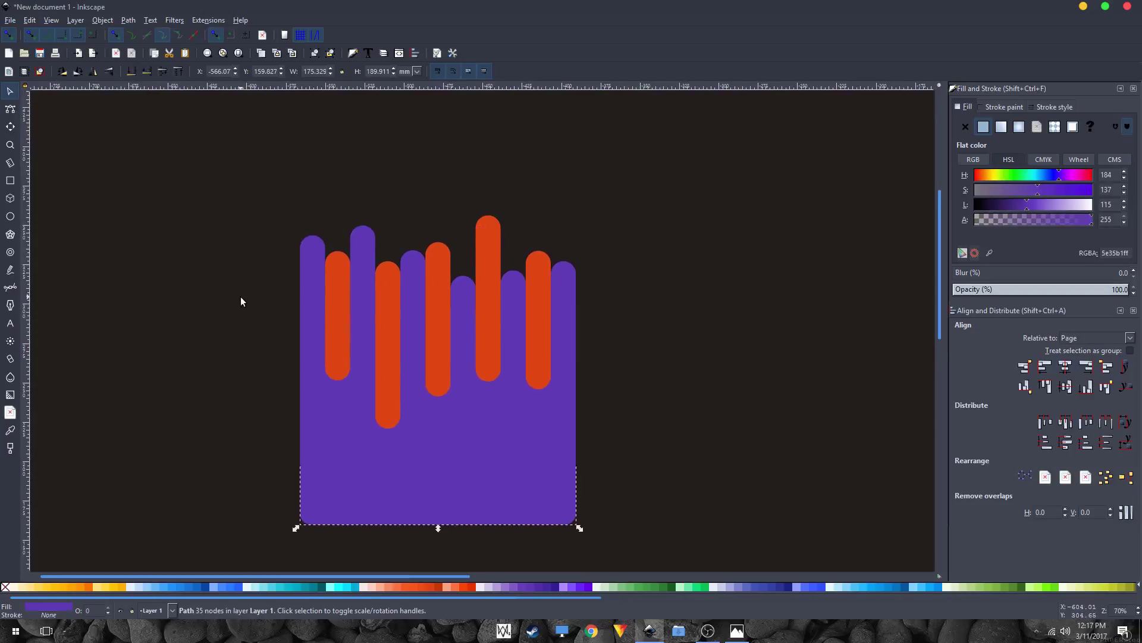
# - Unite the five remaining orange bars into a single path with Union
pyautogui.click(240, 296)
pyautogui.click(333, 308)
pyautogui.keyDown('shift'); pyautogui.click(387, 342); pyautogui.keyUp('shift')
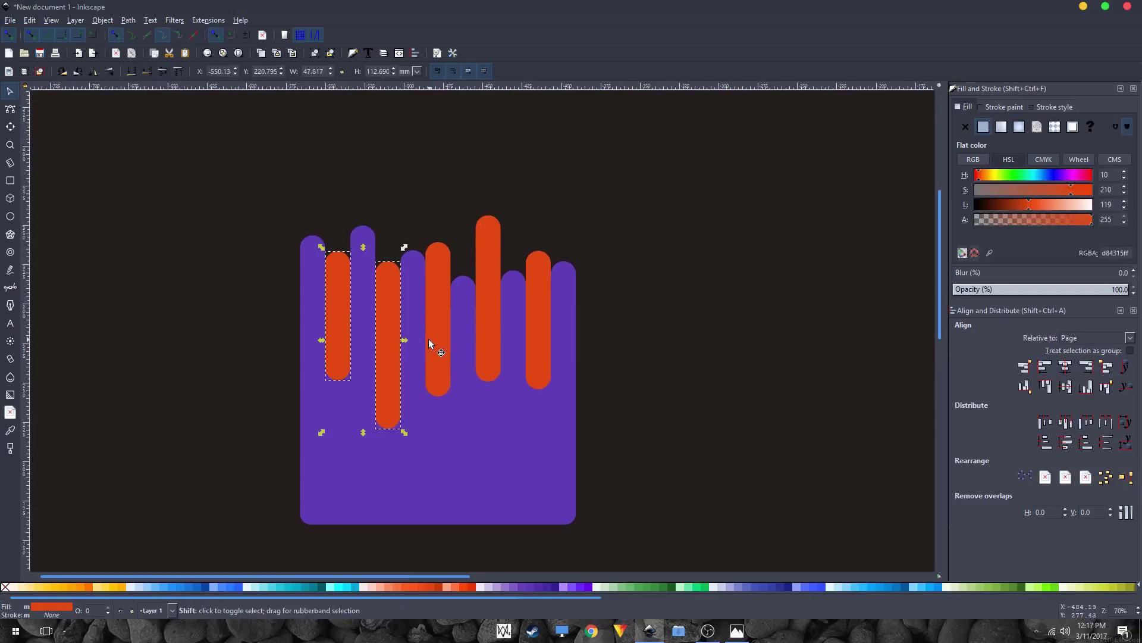
pyautogui.keyDown('shift'); pyautogui.click(429, 338); pyautogui.keyUp('shift')
pyautogui.keyDown('shift'); pyautogui.click(499, 328); pyautogui.keyUp('shift')
pyautogui.keyDown('shift'); pyautogui.click(538, 338); pyautogui.keyUp('shift')
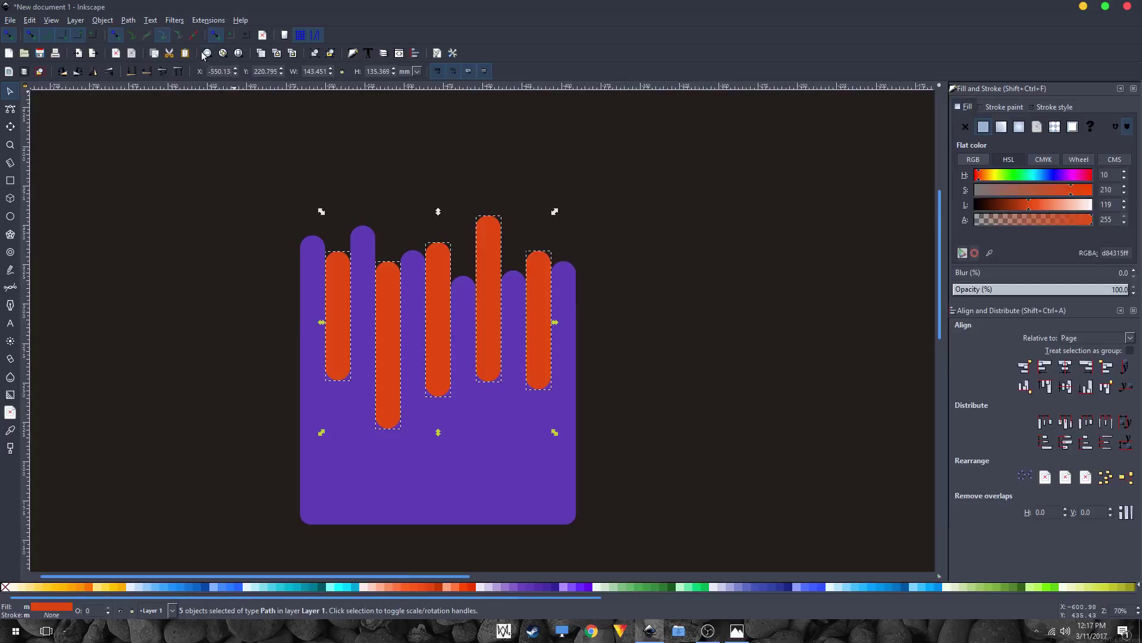
pyautogui.click(129, 20)
pyautogui.click(148, 93)
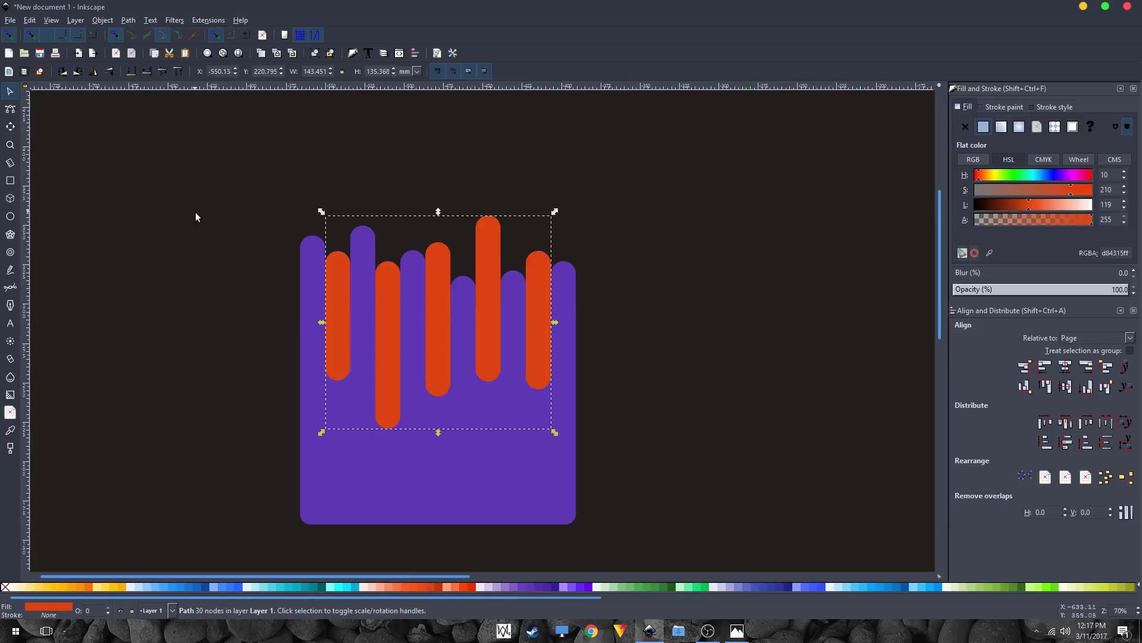
# - Subtract the united orange bars from the purple shape with Difference to cut rounded slots
pyautogui.keyDown('shift'); pyautogui.click(309, 378); pyautogui.keyUp('shift')
pyautogui.click(130, 21)
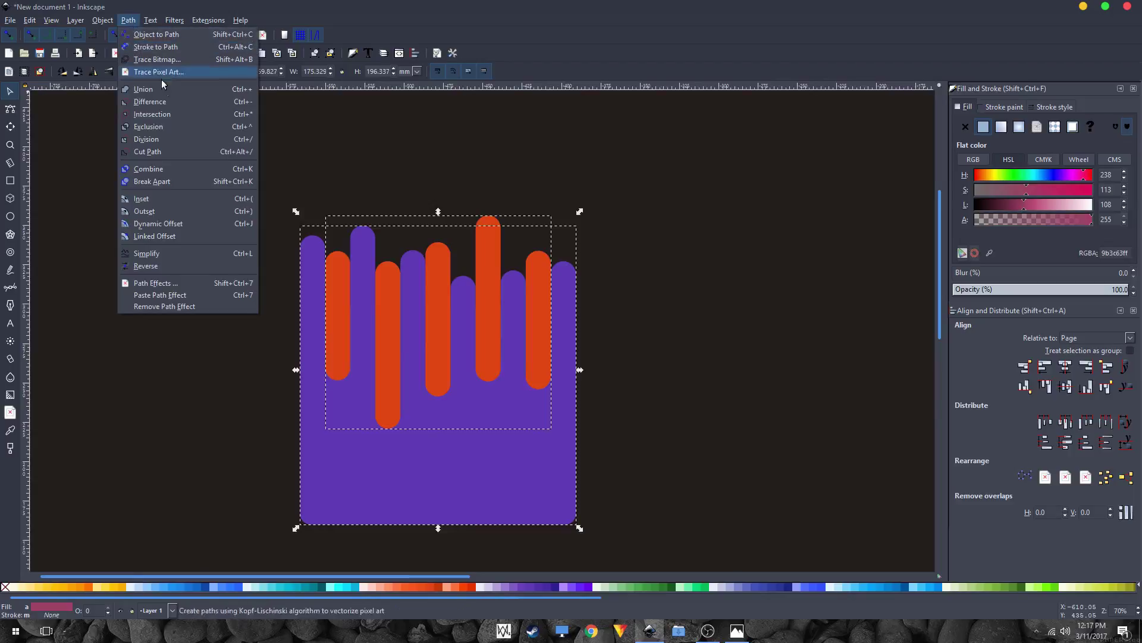
pyautogui.click(166, 98)
pyautogui.click(204, 177)
# - Draw an orange circle about 248 mm in diameter beside the purple shape
pyautogui.scroll(-4, 398, 295)
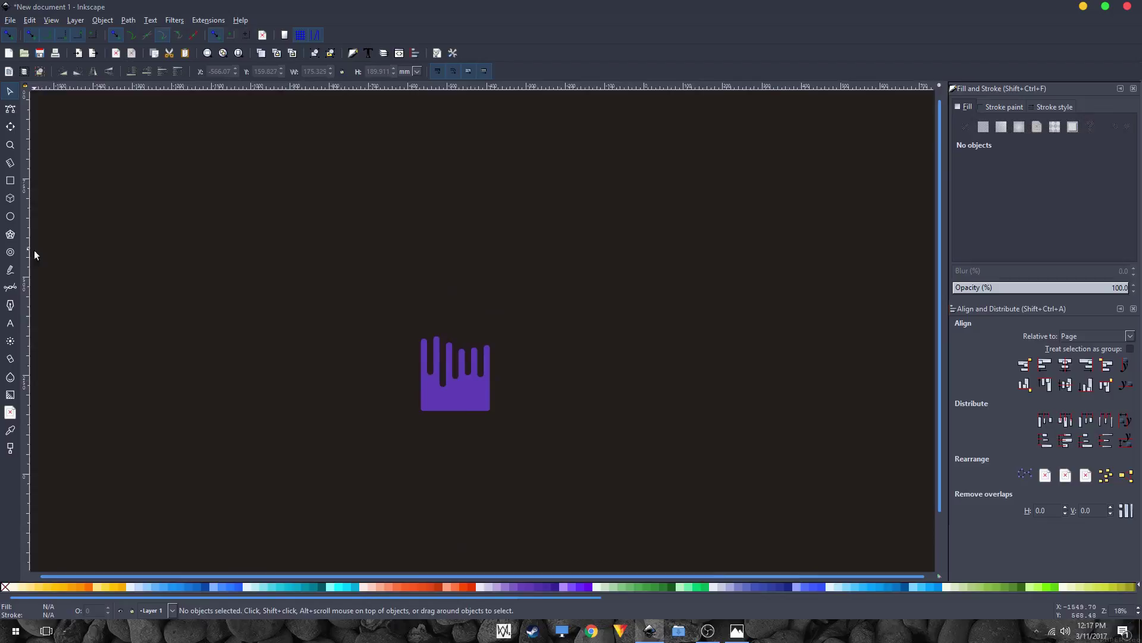
pyautogui.click(10, 218)
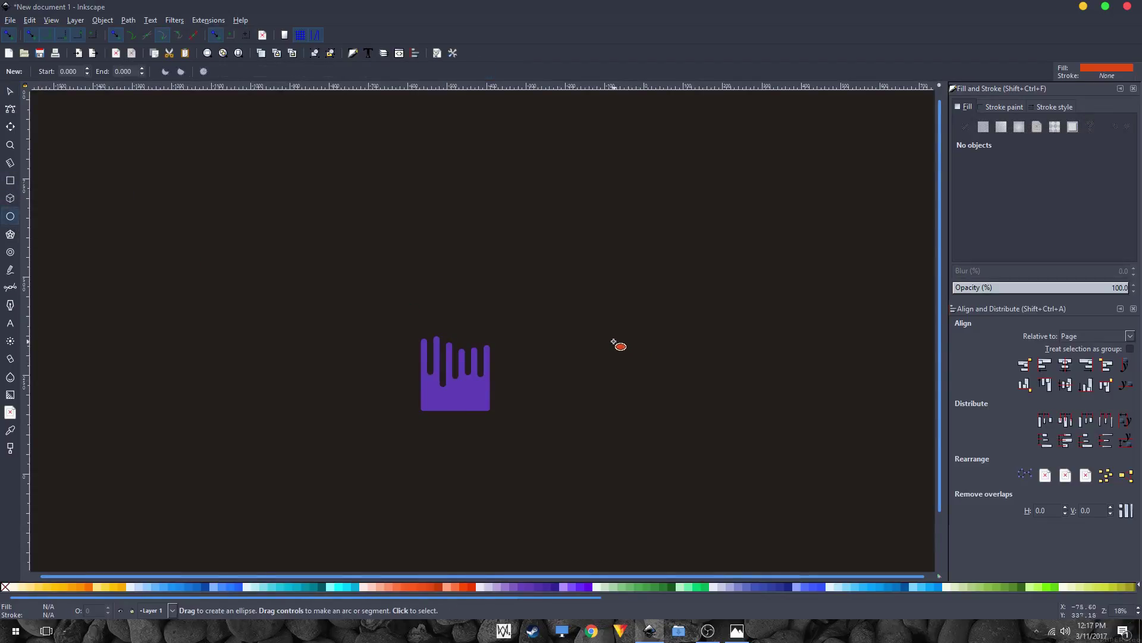
pyautogui.moveTo(587, 322); pyautogui.dragTo(636, 368)
pyautogui.press('space')
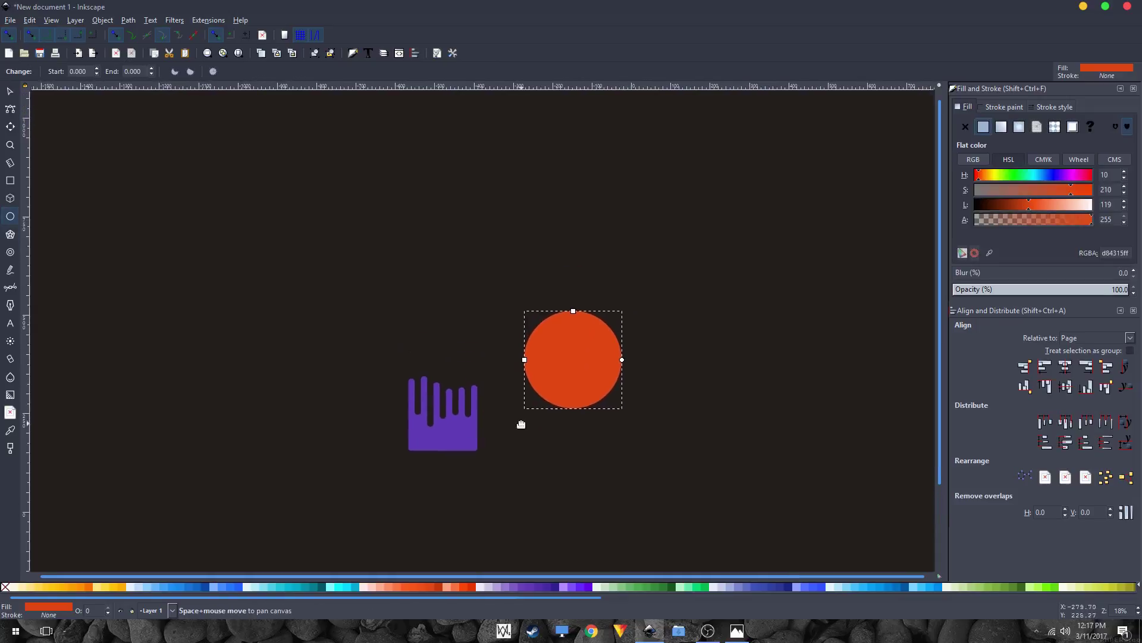
pyautogui.press('s')
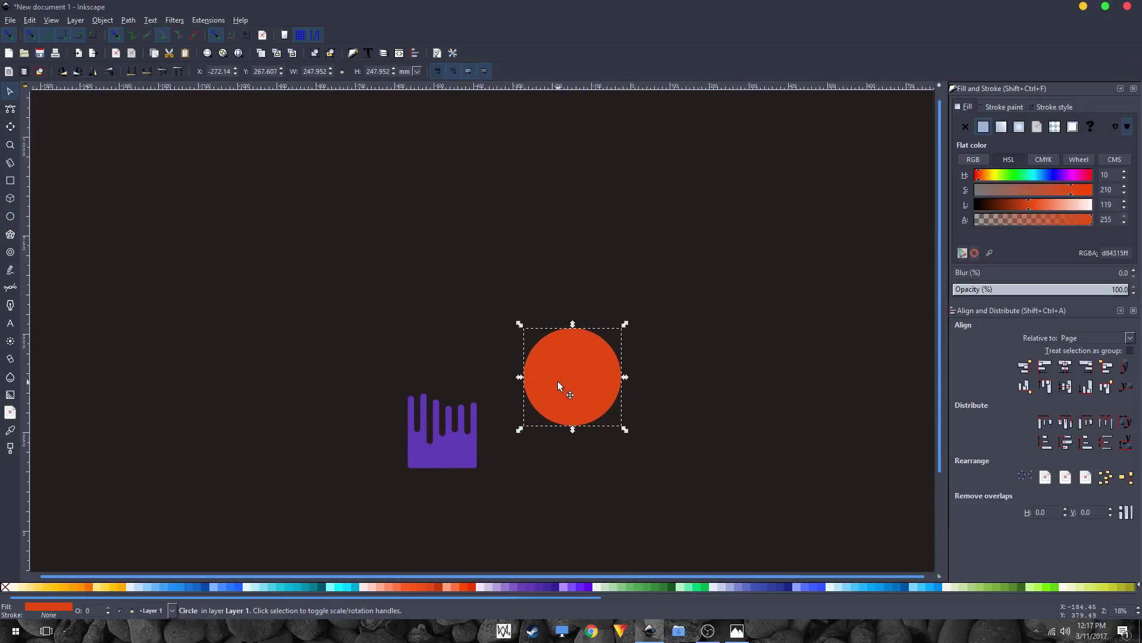
# - Centre the purple slotted shape horizontally on the orange circle with their bottoms aligned, and raise it above the circle
pyautogui.moveTo(558, 382); pyautogui.dragTo(345, 369)
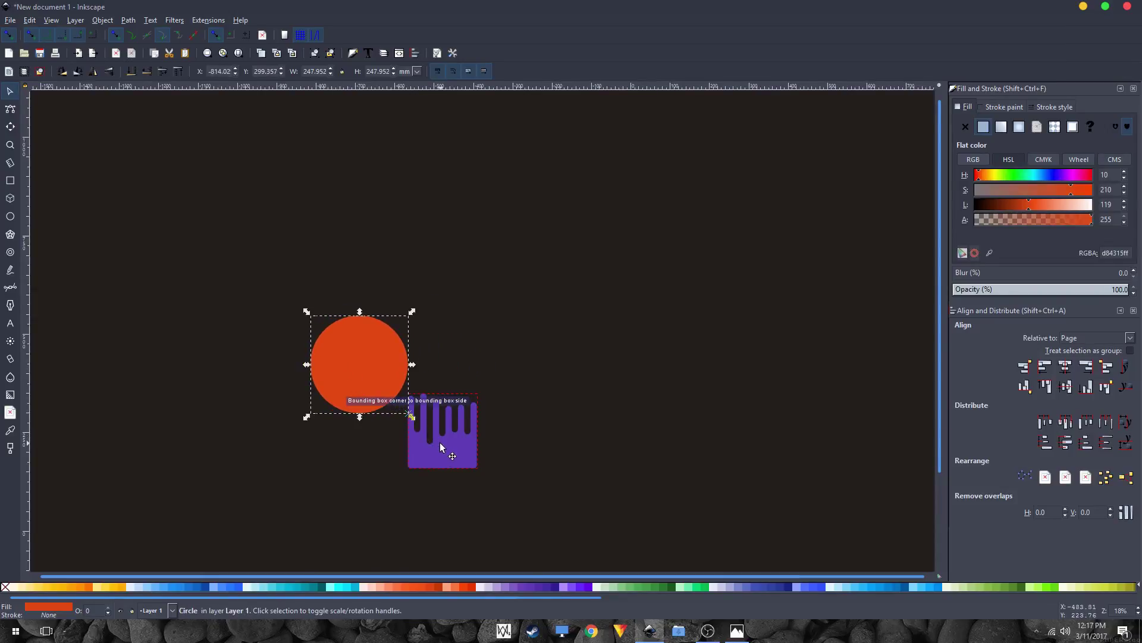
pyautogui.moveTo(440, 447); pyautogui.dragTo(362, 378)
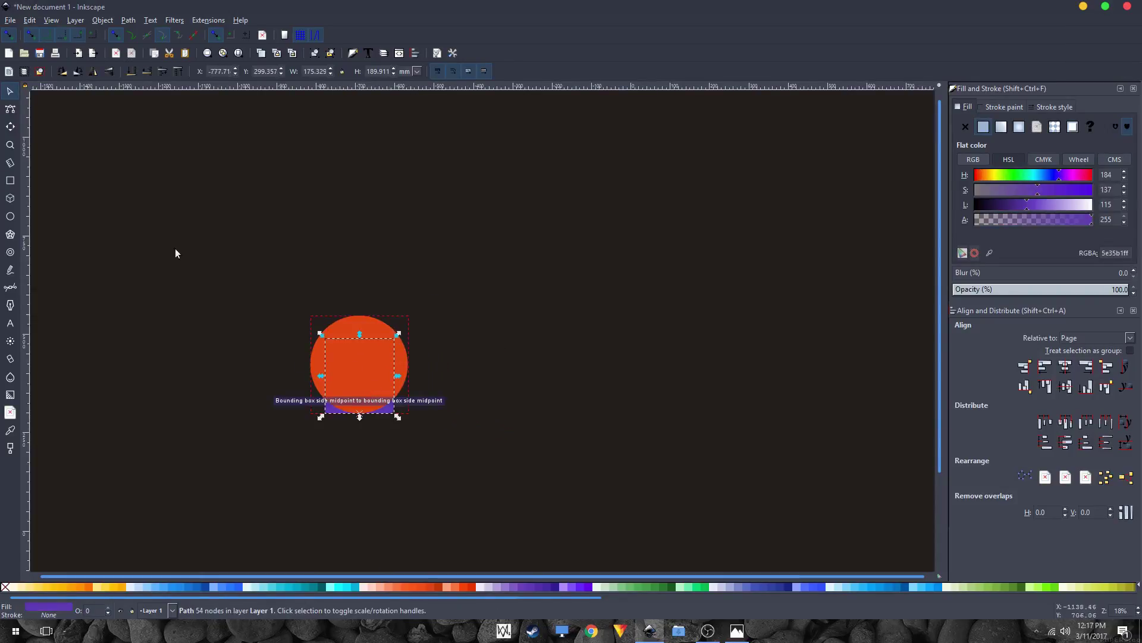
pyautogui.click(162, 72)
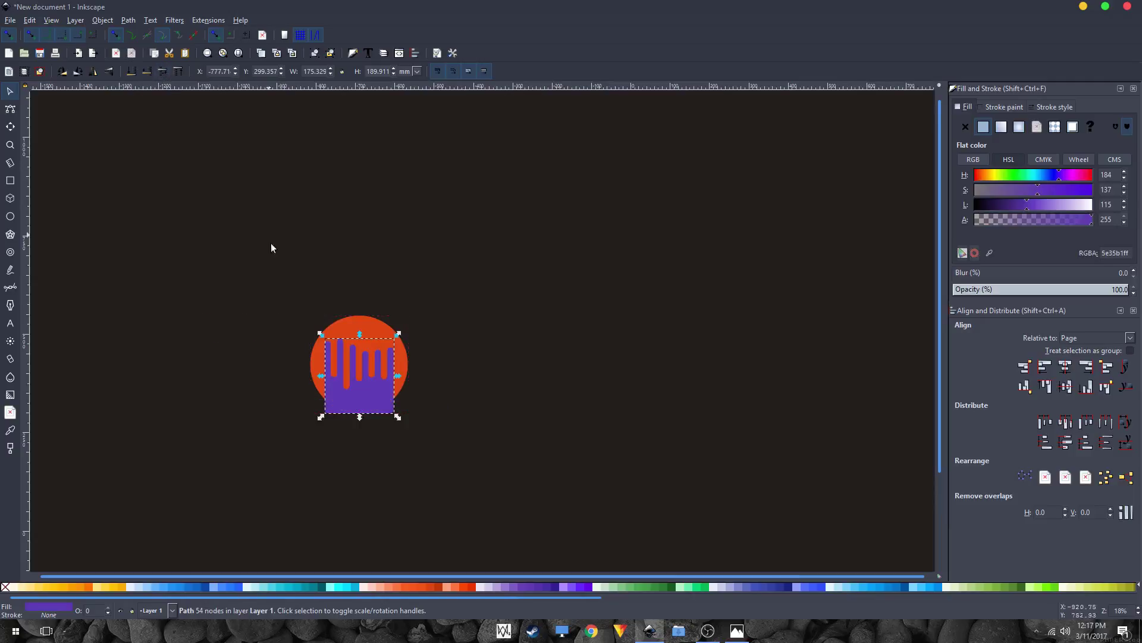
pyautogui.scroll(2, 298, 312)
pyautogui.press('space')
pyautogui.scroll(1, 386, 267)
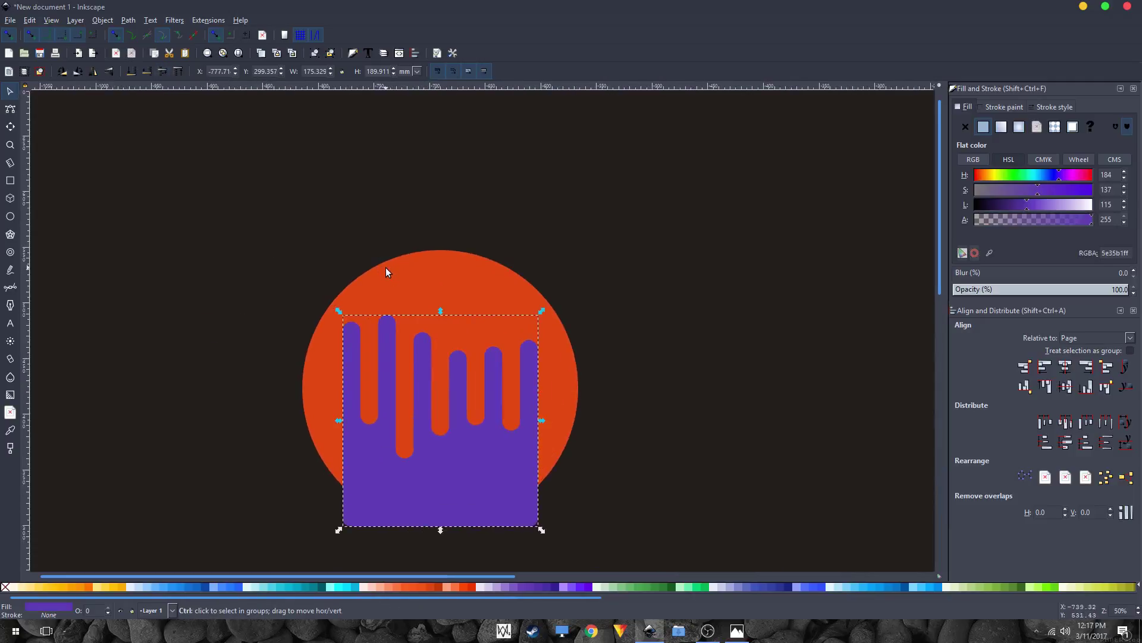
pyautogui.press('space')
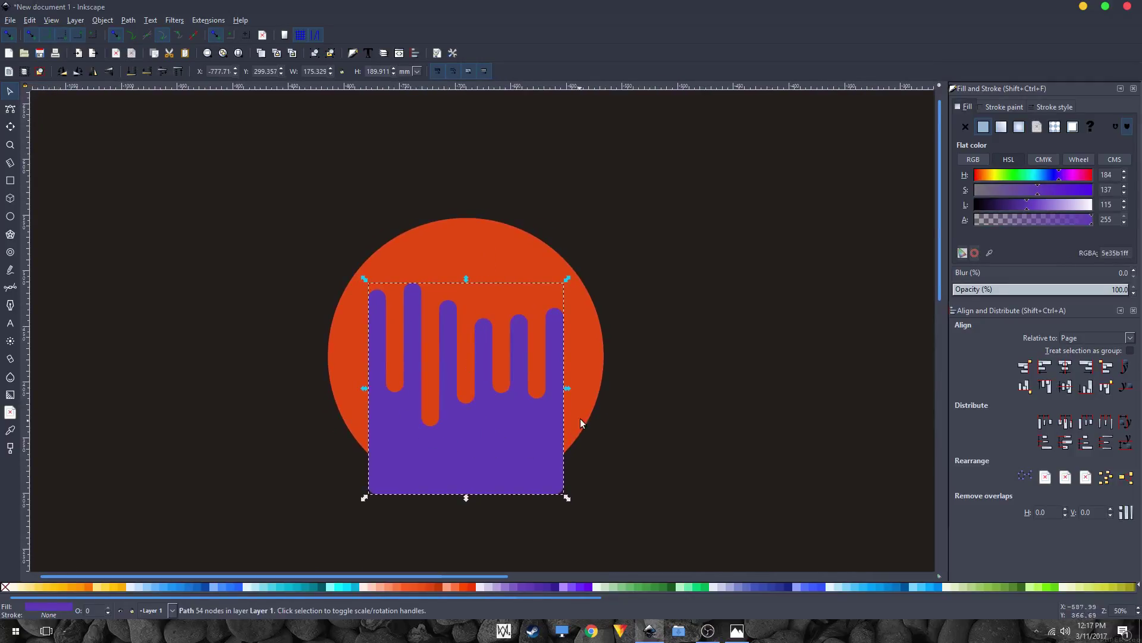
pyautogui.moveTo(515, 430); pyautogui.dragTo(474, 437)
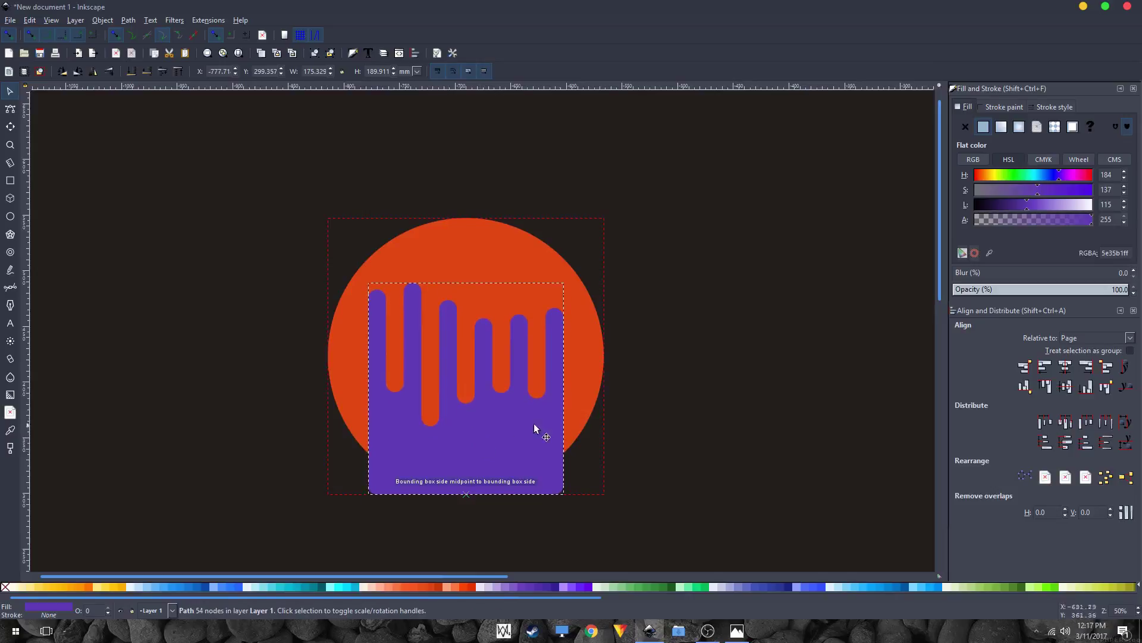
pyautogui.click(580, 439)
pyautogui.click(533, 439)
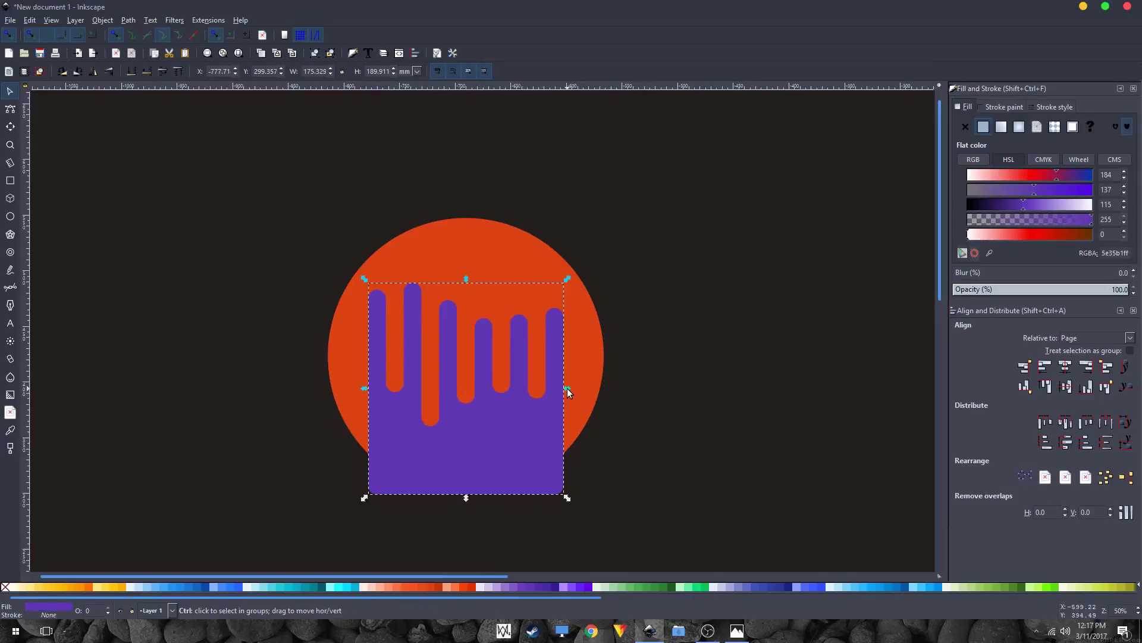
pyautogui.moveTo(566, 388); pyautogui.dragTo(586, 387)
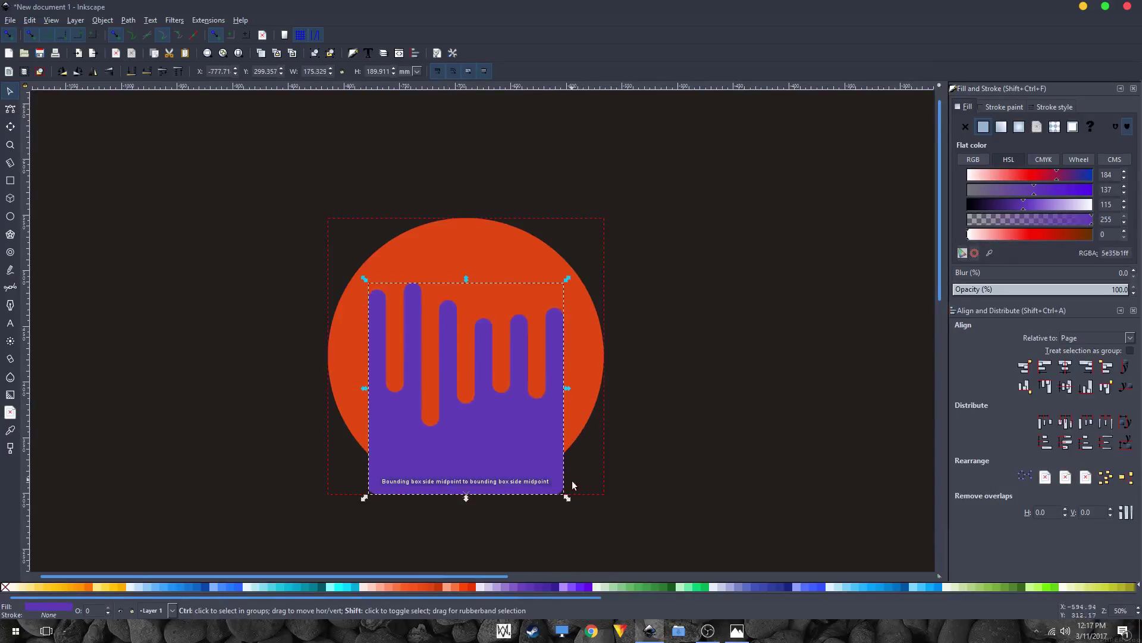
# - Turn off snapping and enlarge the purple slotted shape proportionally to about 212 by 229 mm, placing it over the circle's lower part
pyautogui.click(9, 37)
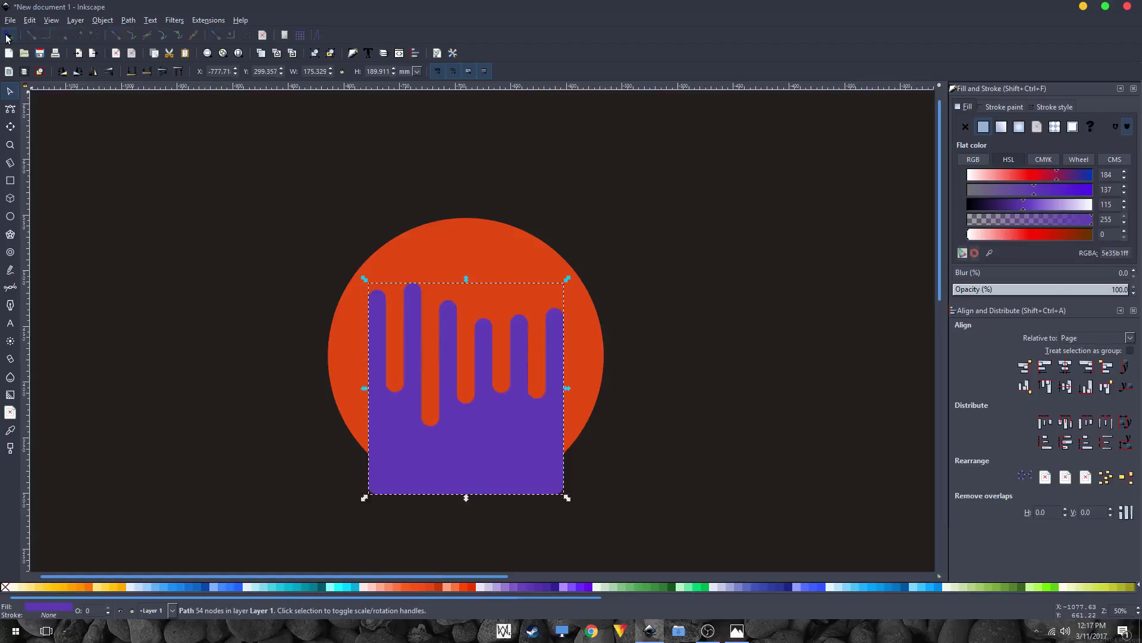
pyautogui.scroll(-3, 538, 383)
pyautogui.moveTo(544, 422); pyautogui.dragTo(568, 441)
pyautogui.moveTo(458, 344); pyautogui.dragTo(457, 355)
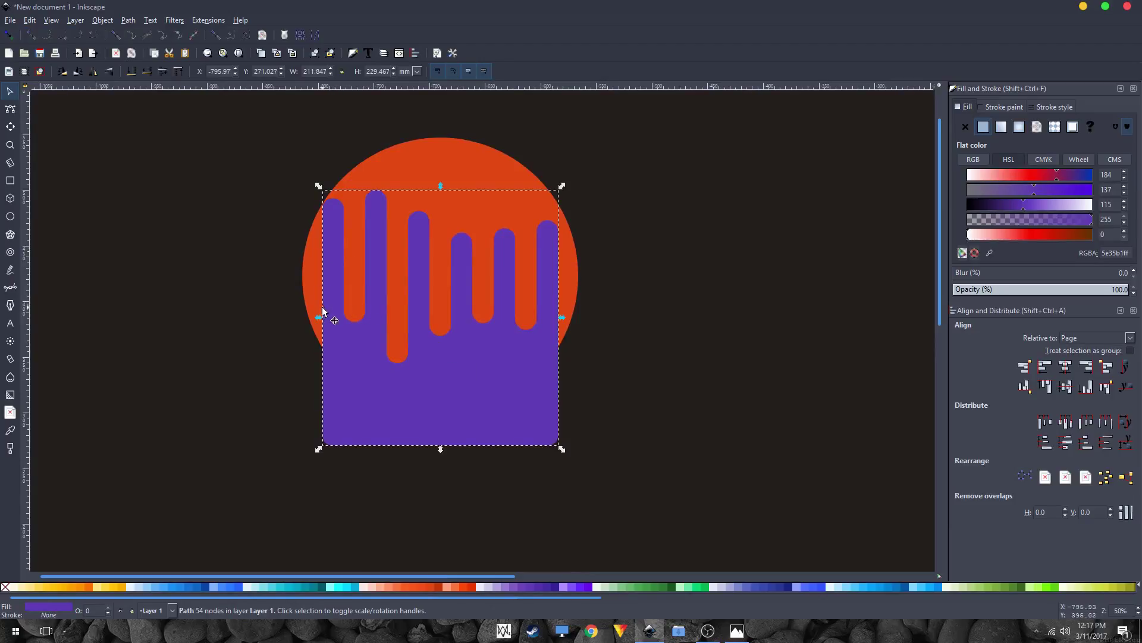
pyautogui.moveTo(422, 277); pyautogui.dragTo(423, 291)
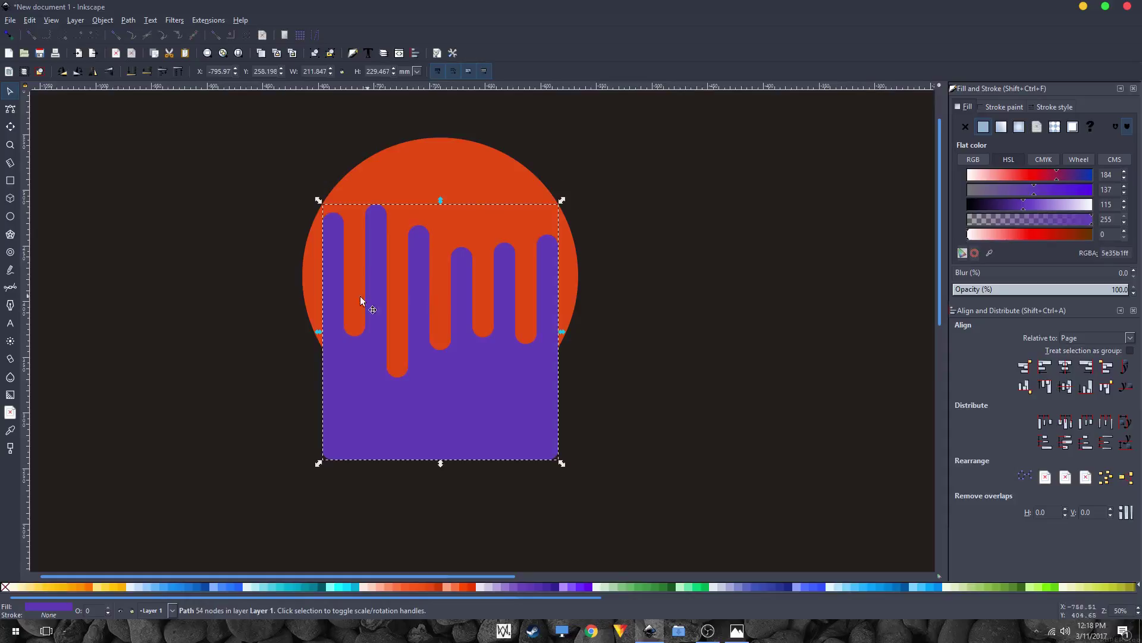
# - Widen the purple shape to about 245 mm so it nearly spans the orange circle, and nudge it slightly lower
pyautogui.moveTo(317, 331); pyautogui.dragTo(297, 332)
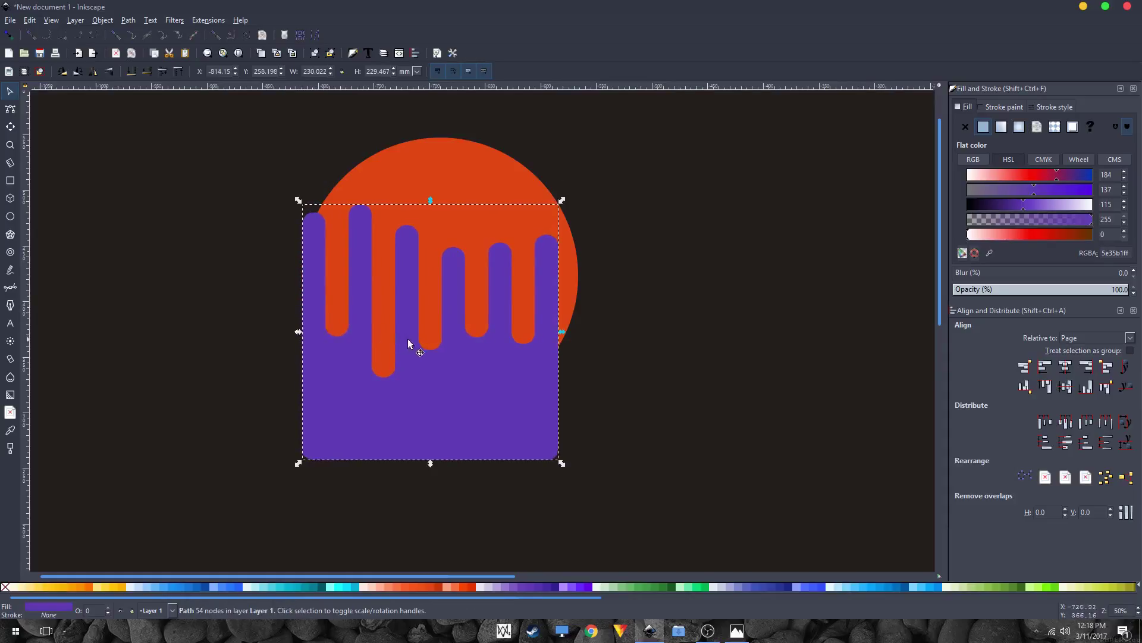
pyautogui.moveTo(452, 344); pyautogui.dragTo(460, 347)
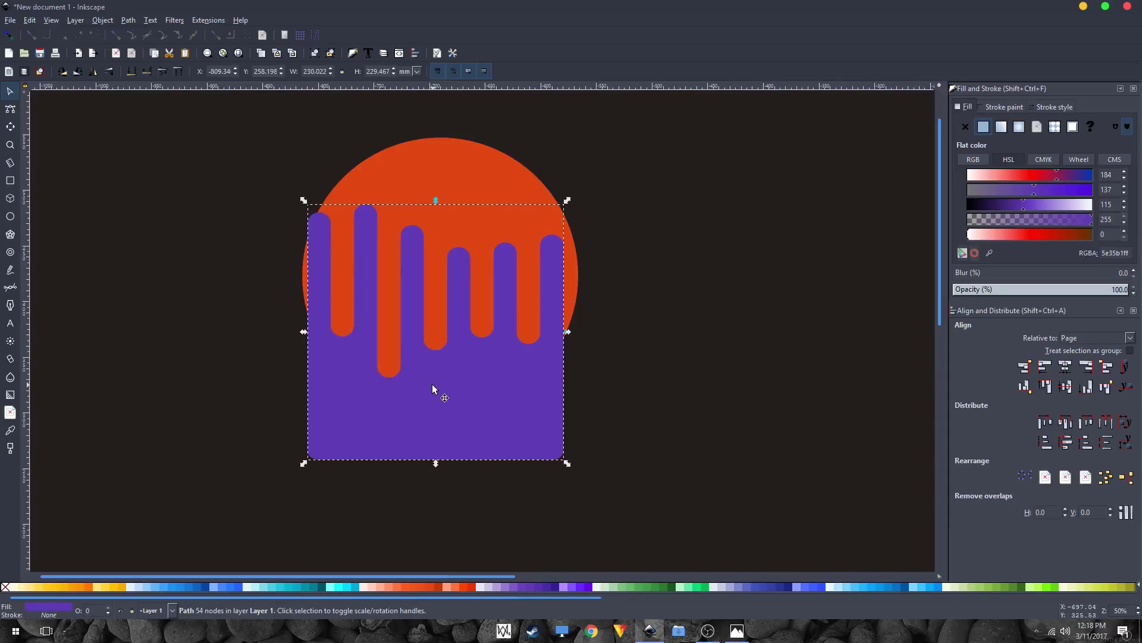
pyautogui.press('Down')
pyautogui.press('Down')
pyautogui.press('Down')
pyautogui.press('Down')
pyautogui.press('Down')
pyautogui.press('Down')
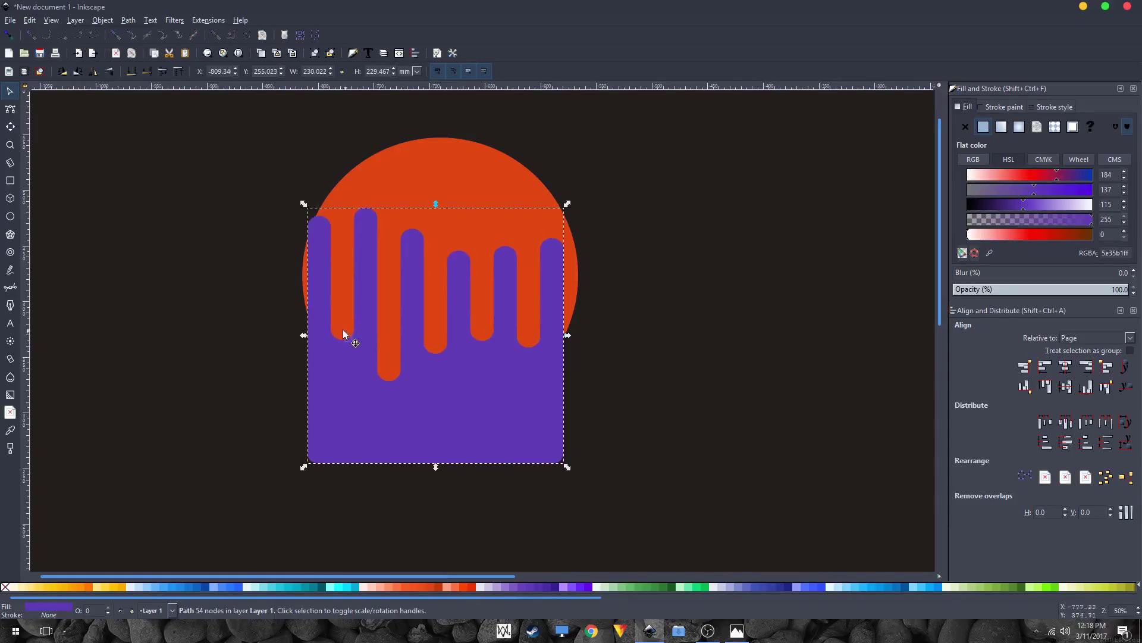
pyautogui.moveTo(329, 320); pyautogui.dragTo(322, 324)
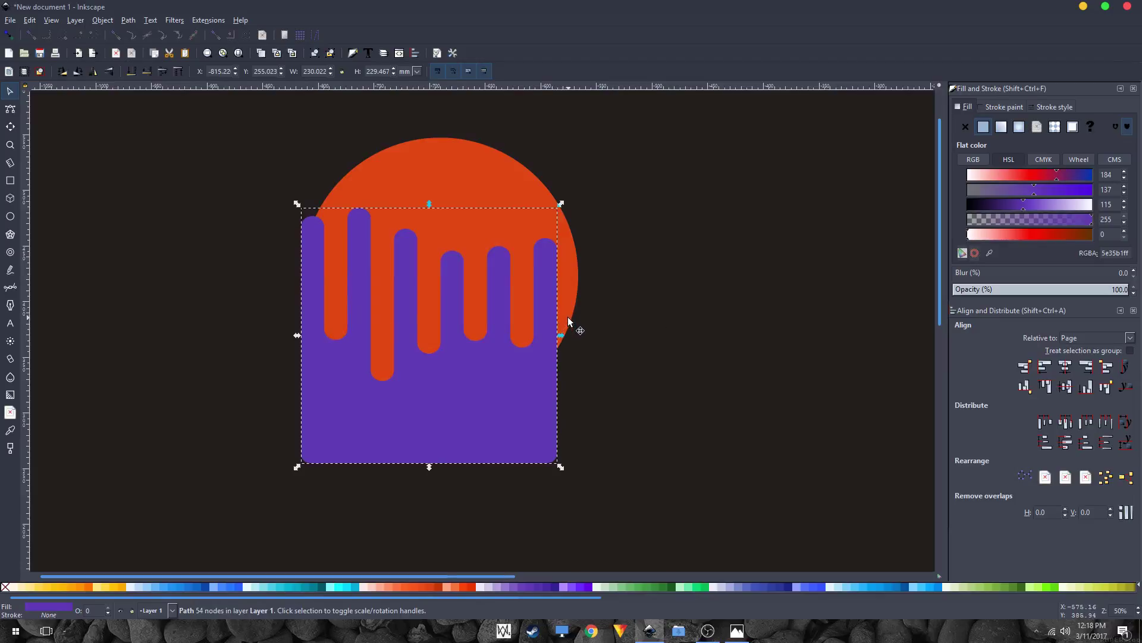
pyautogui.moveTo(561, 335); pyautogui.dragTo(576, 336)
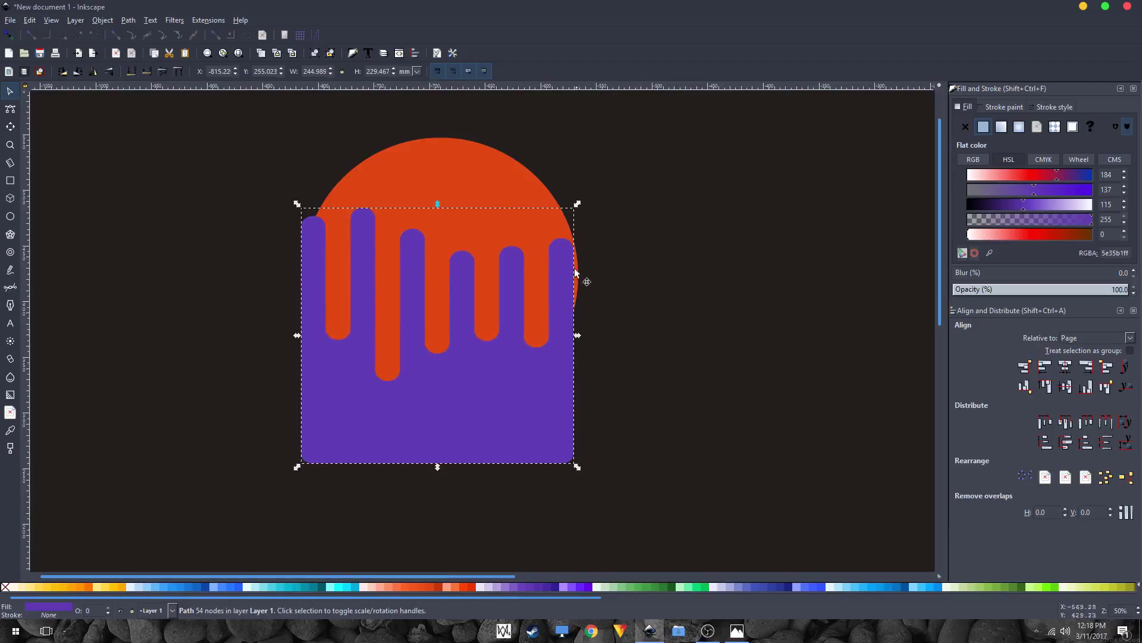
pyautogui.press('Escape')
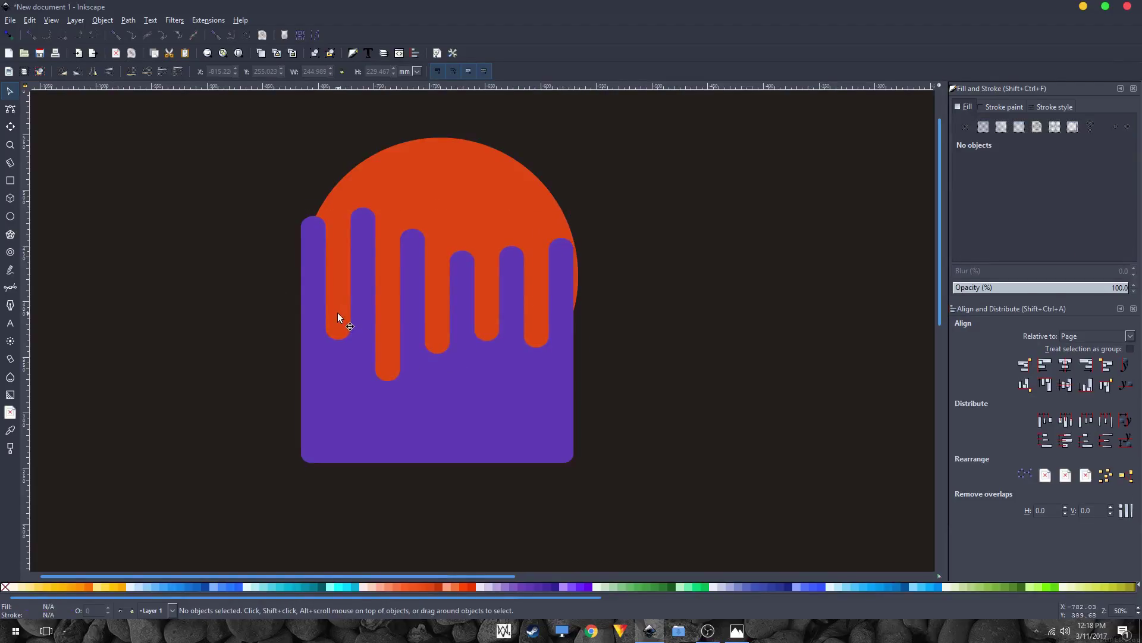
# - Delete the row of surplus nodes midway along the straight sides of the purple stripes
pyautogui.click(370, 292)
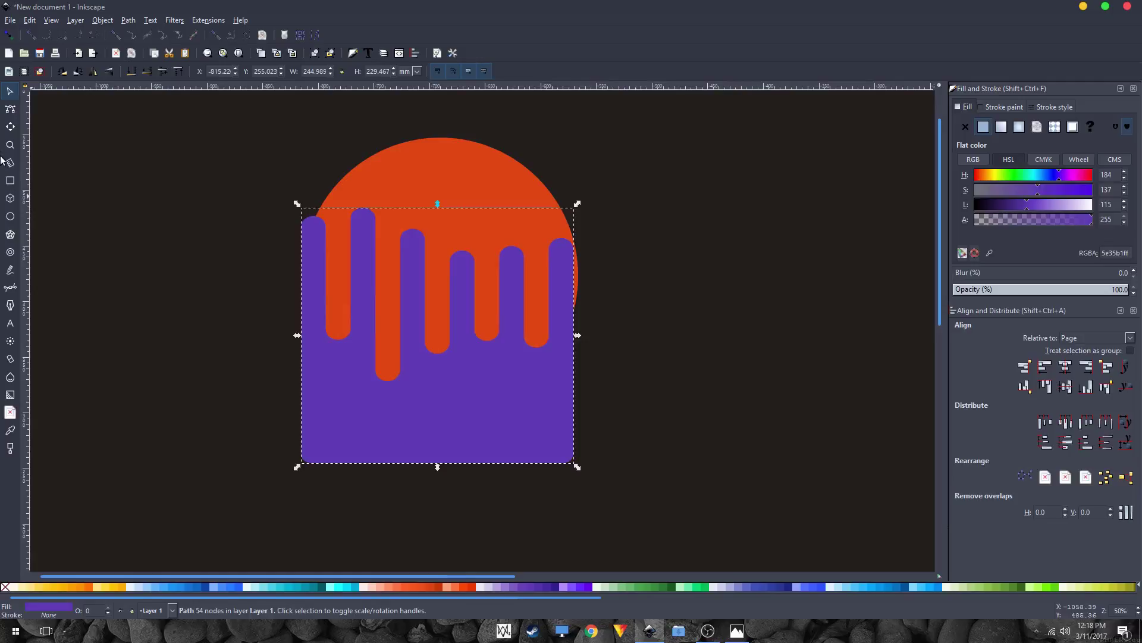
pyautogui.click(11, 113)
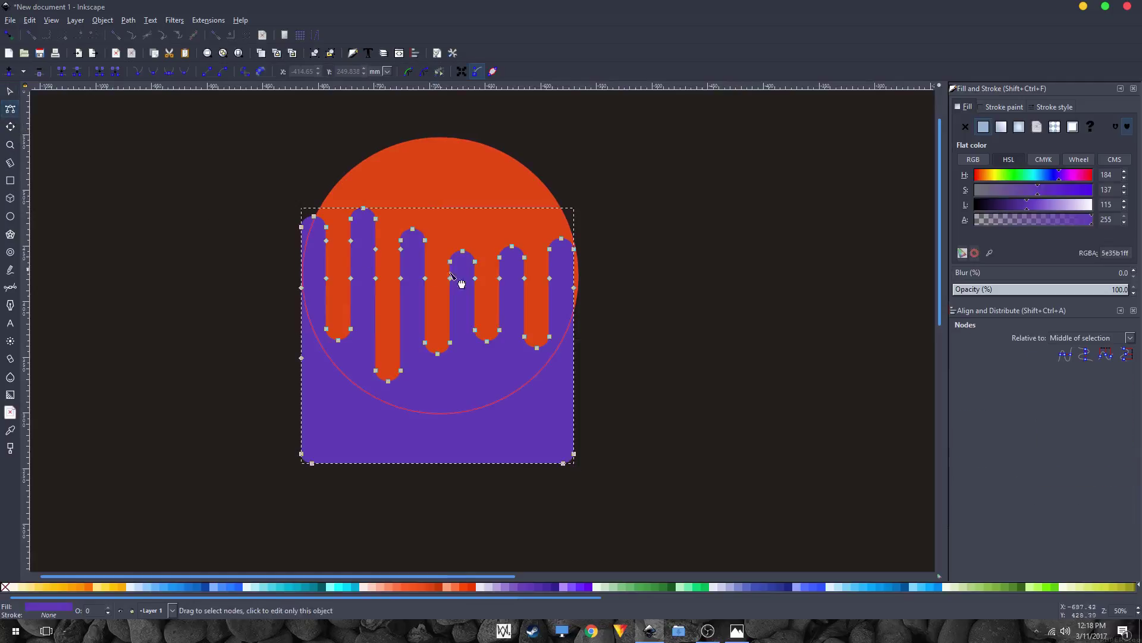
pyautogui.scroll(1, 470, 279)
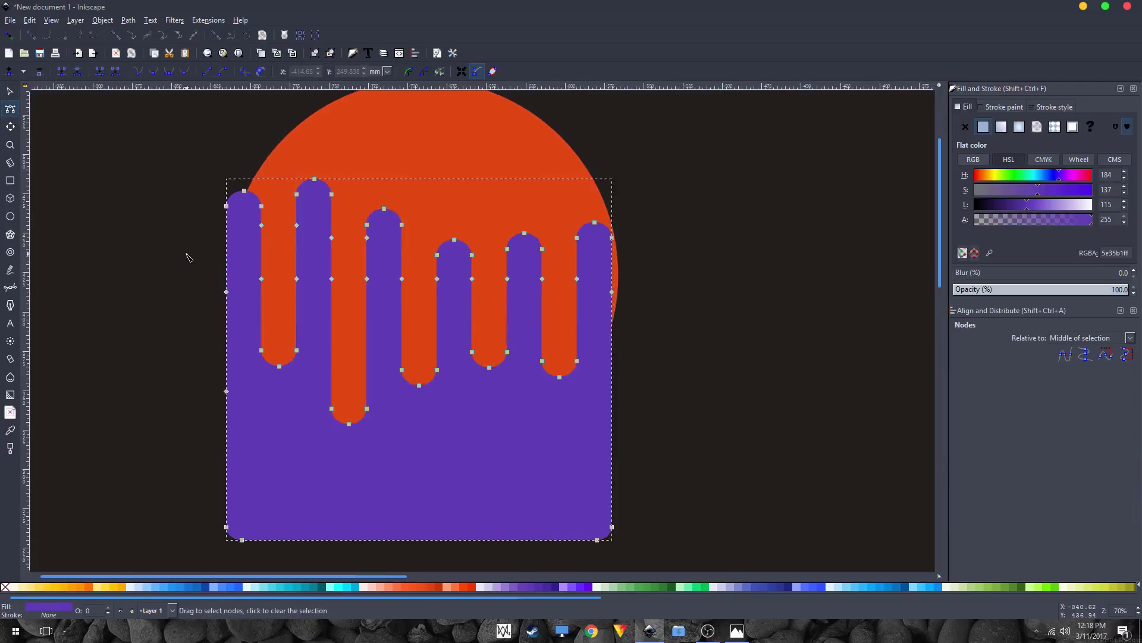
pyautogui.moveTo(186, 253); pyautogui.dragTo(454, 336)
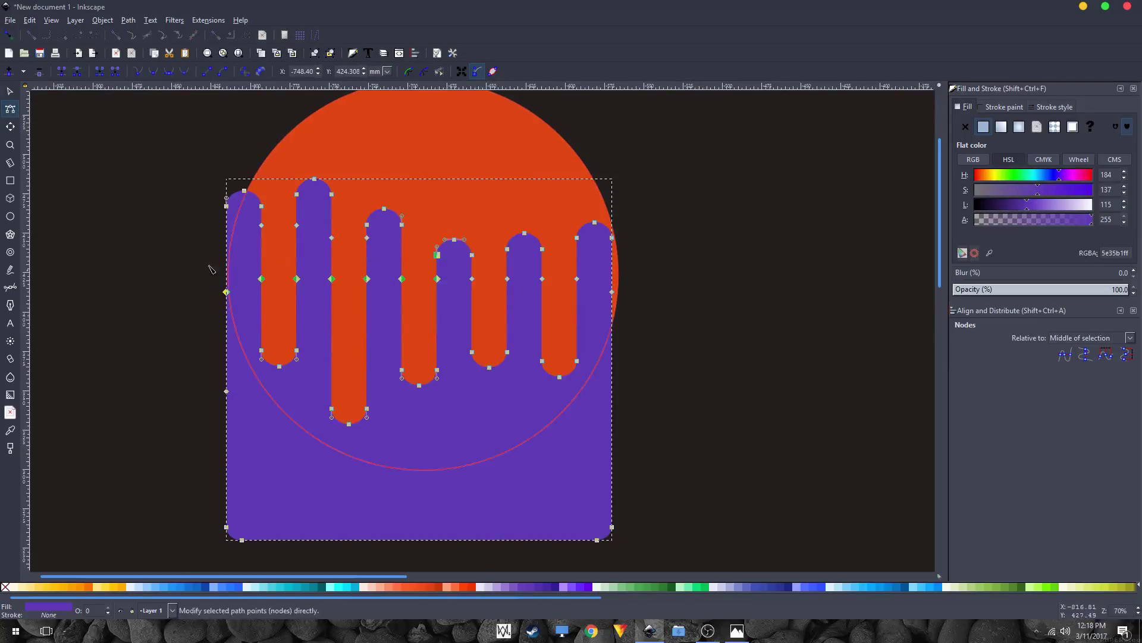
pyautogui.click(212, 269)
pyautogui.moveTo(195, 263); pyautogui.dragTo(630, 342)
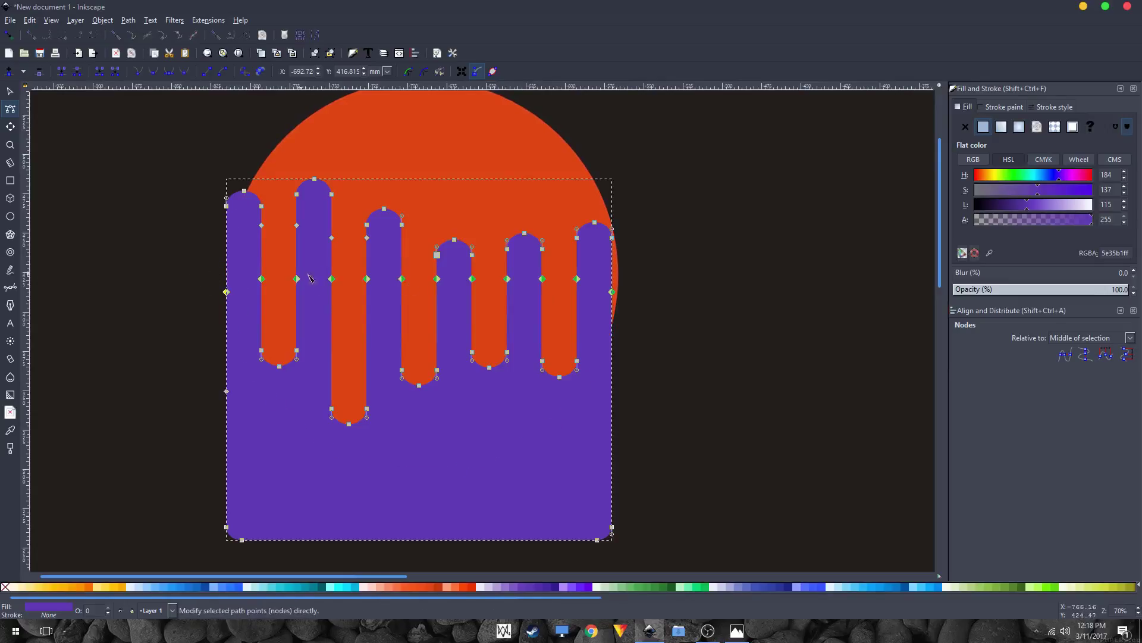
pyautogui.press('Delete')
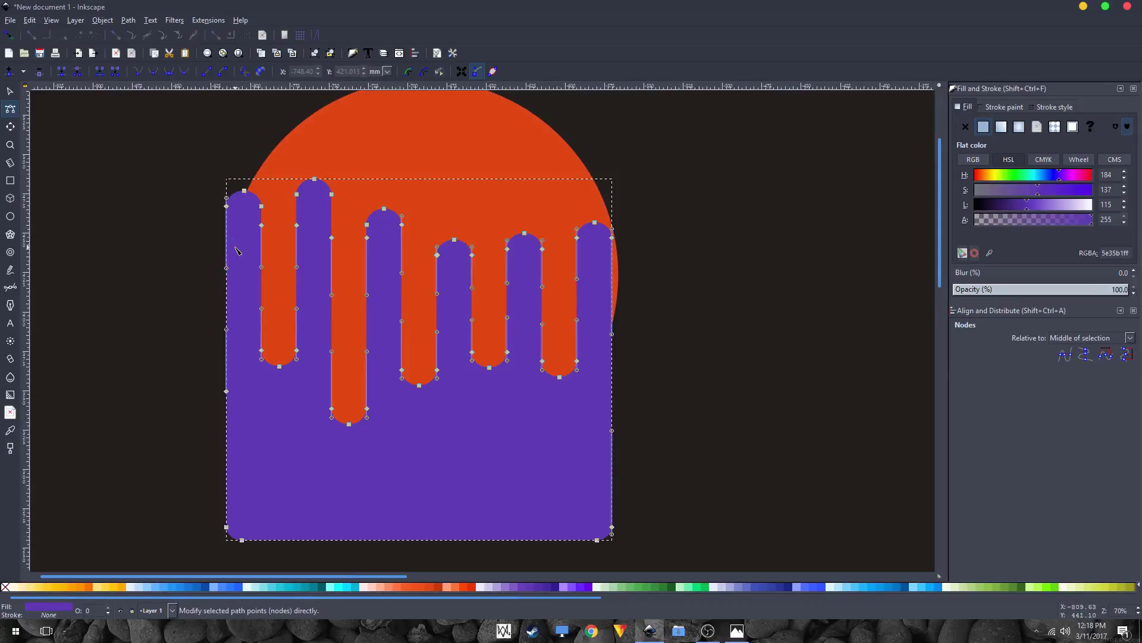
pyautogui.press('s')
pyautogui.click(707, 259)
# - Raise the rounded tip of the fourth purple stripe by about 30 mm and lower the third stripe's tip by about 22 mm
pyautogui.scroll(-2, 687, 277)
pyautogui.moveTo(682, 290); pyautogui.dragTo(636, 376)
pyautogui.keyDown('ctrl'); pyautogui.scroll(2, 536, 379); pyautogui.keyUp('ctrl')
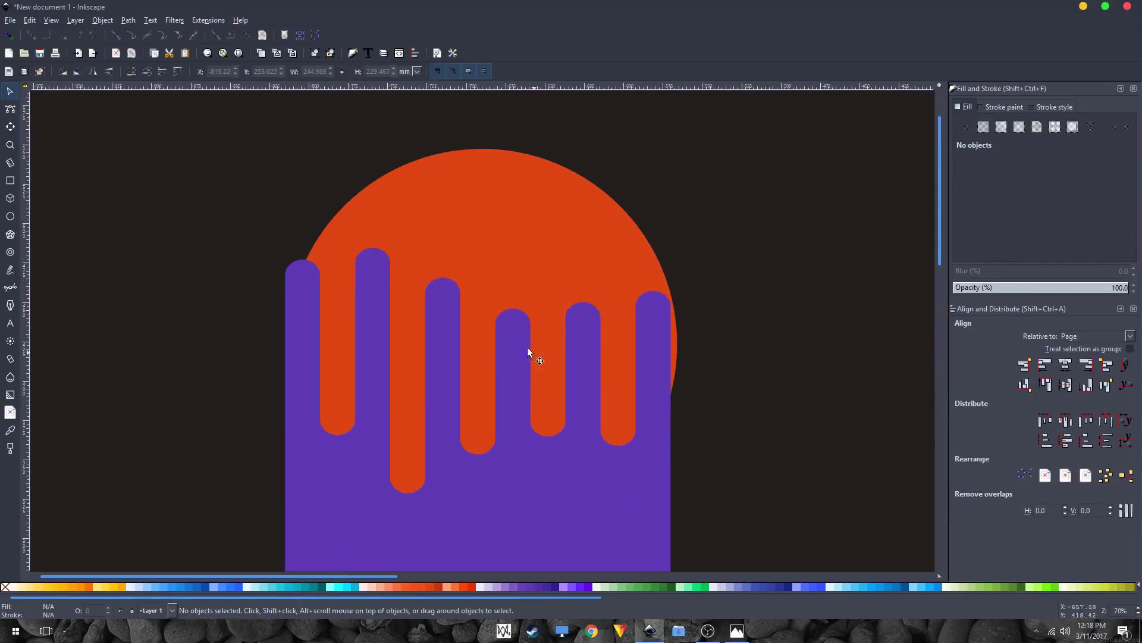
pyautogui.press('n')
pyautogui.click(511, 349)
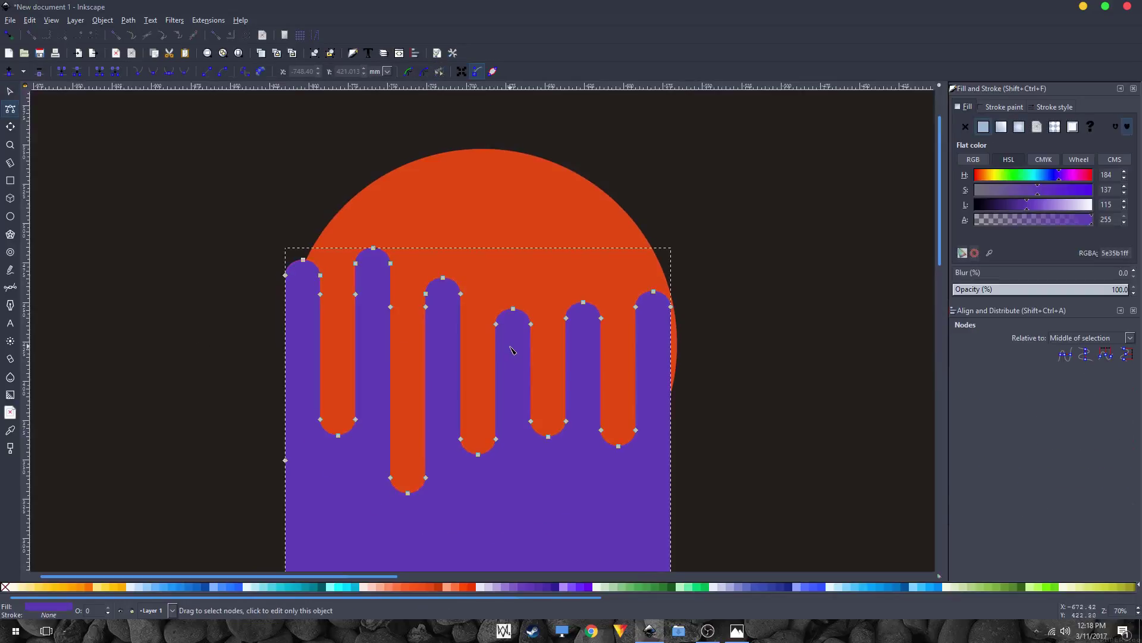
pyautogui.moveTo(485, 295); pyautogui.dragTo(556, 360)
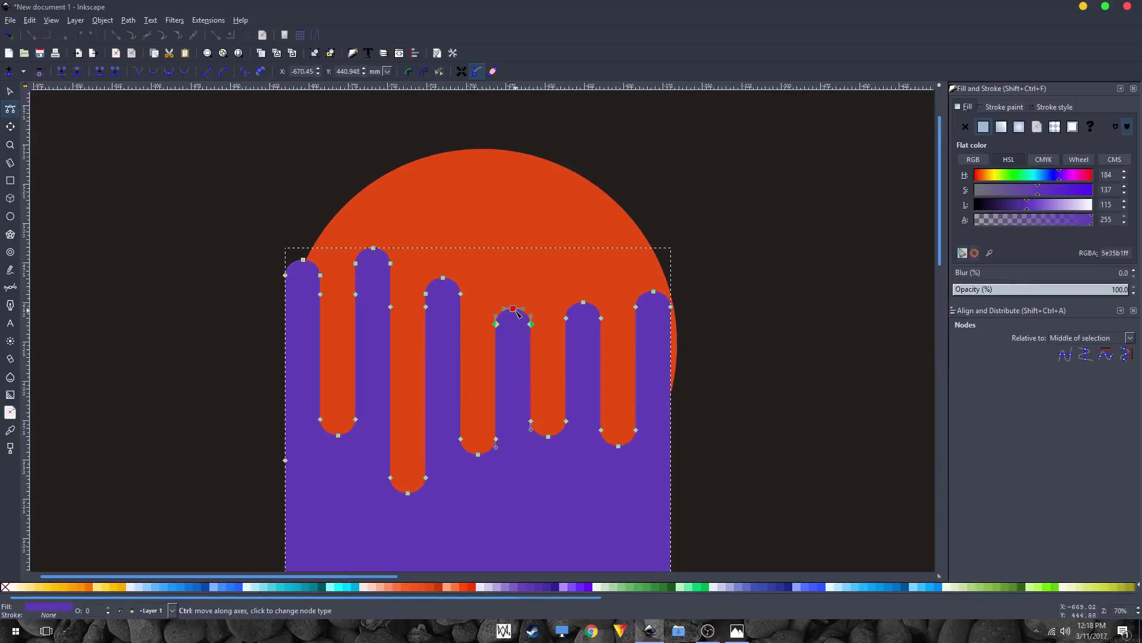
pyautogui.moveTo(514, 309); pyautogui.dragTo(514, 265)
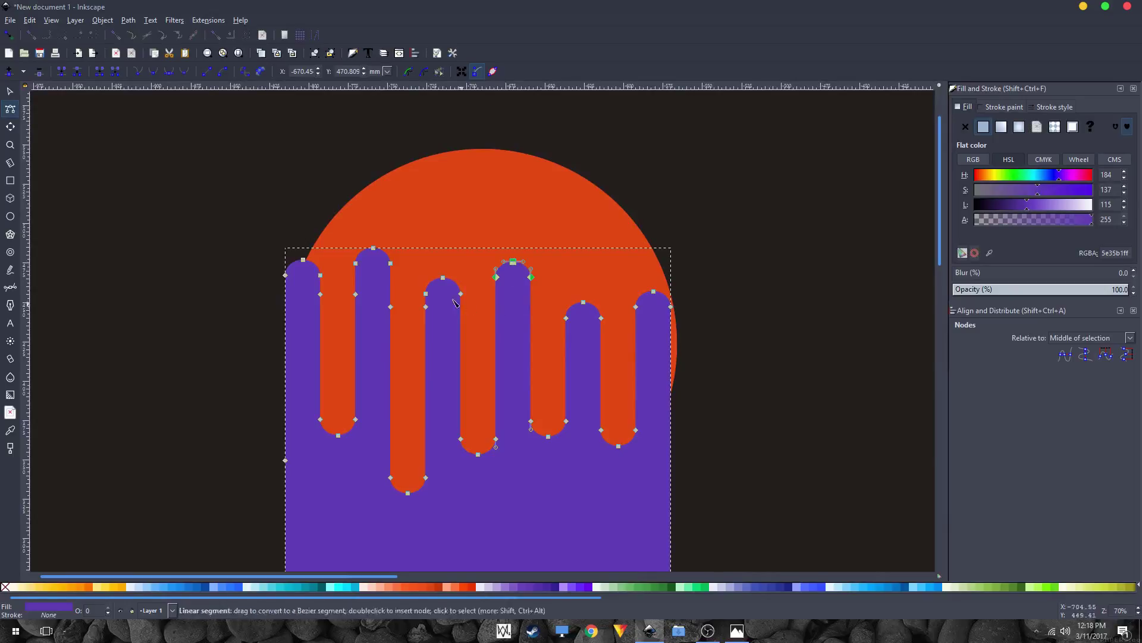
pyautogui.moveTo(415, 278); pyautogui.dragTo(480, 325)
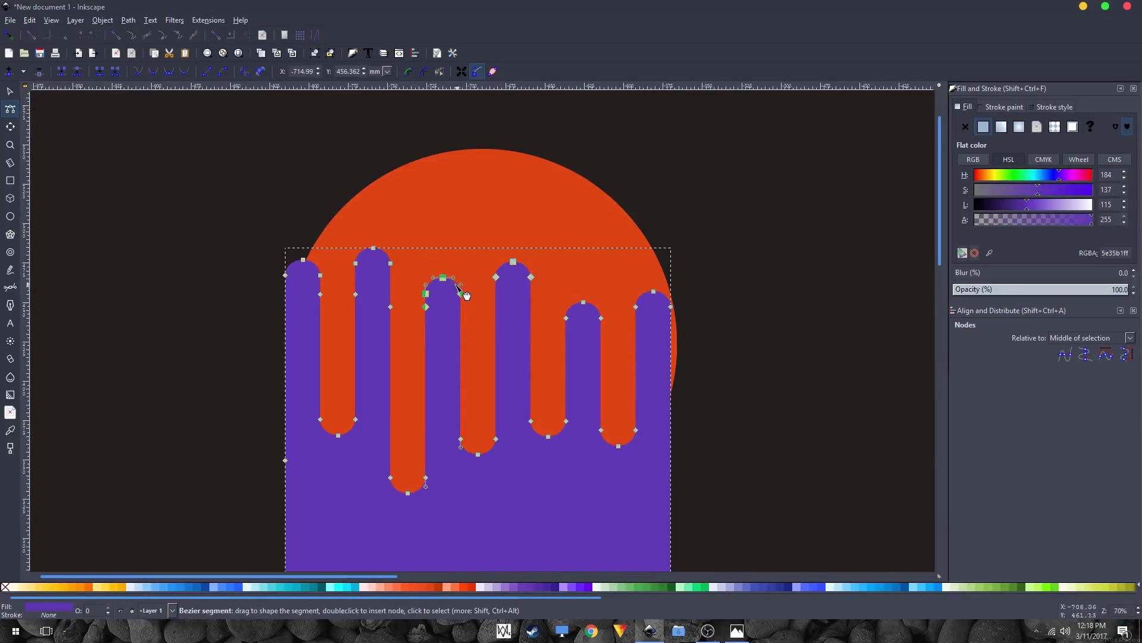
pyautogui.moveTo(445, 281); pyautogui.dragTo(441, 313)
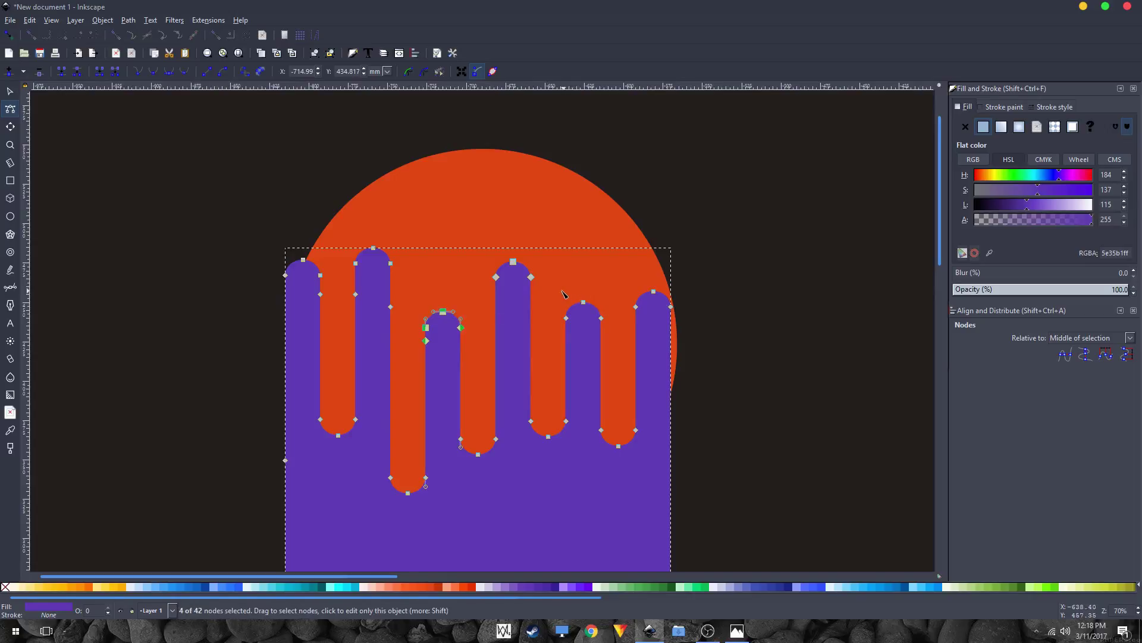
# - Move the rounded slot ends to shorten the first three orange slots and lengthen the fourth one
pyautogui.moveTo(562, 291); pyautogui.dragTo(619, 357)
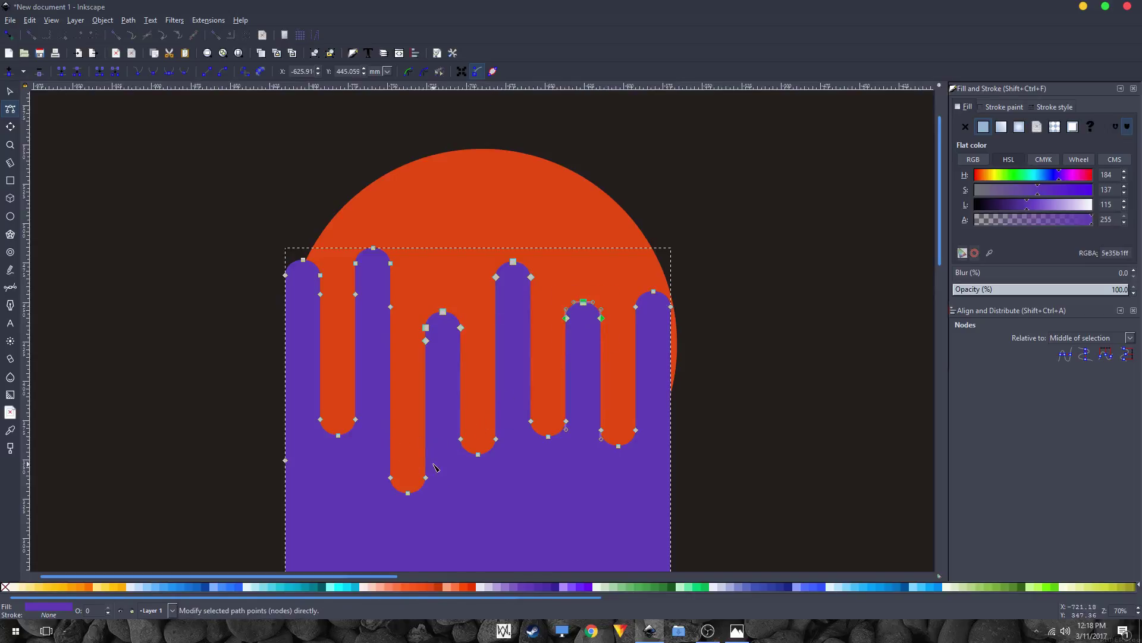
pyautogui.moveTo(380, 461); pyautogui.dragTo(410, 470)
pyautogui.moveTo(306, 402); pyautogui.dragTo(338, 409)
pyautogui.hotkey('ctrl', 'z')
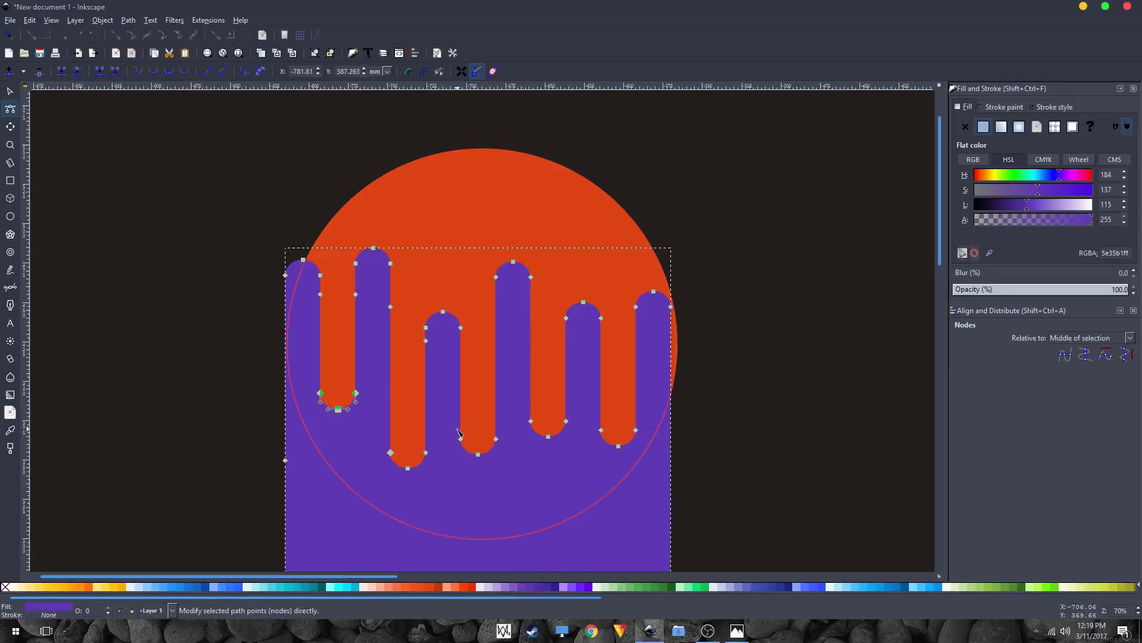
pyautogui.moveTo(456, 427); pyautogui.dragTo(547, 477)
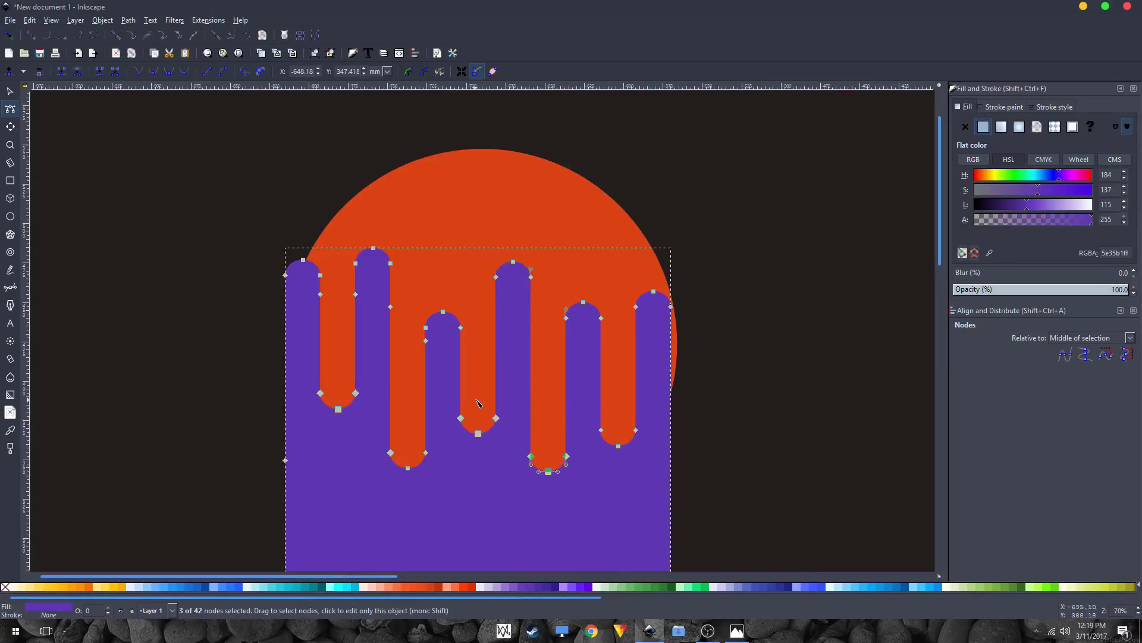
# - Raise the rounded tip of the last purple stripe by about 27 mm, level with the second stripe's tip
pyautogui.click(655, 292)
pyautogui.moveTo(657, 295); pyautogui.dragTo(654, 250)
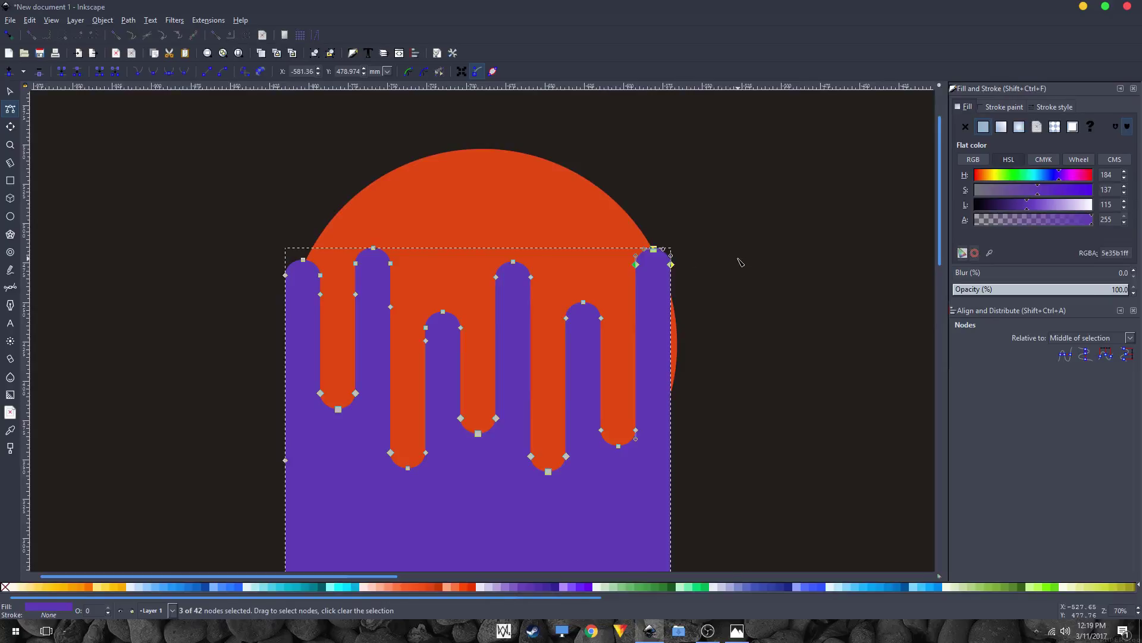
pyautogui.press('s')
pyautogui.press('Escape')
# - Raise the orange circle above the purple shape and select both objects together
pyautogui.scroll(-1, 716, 321)
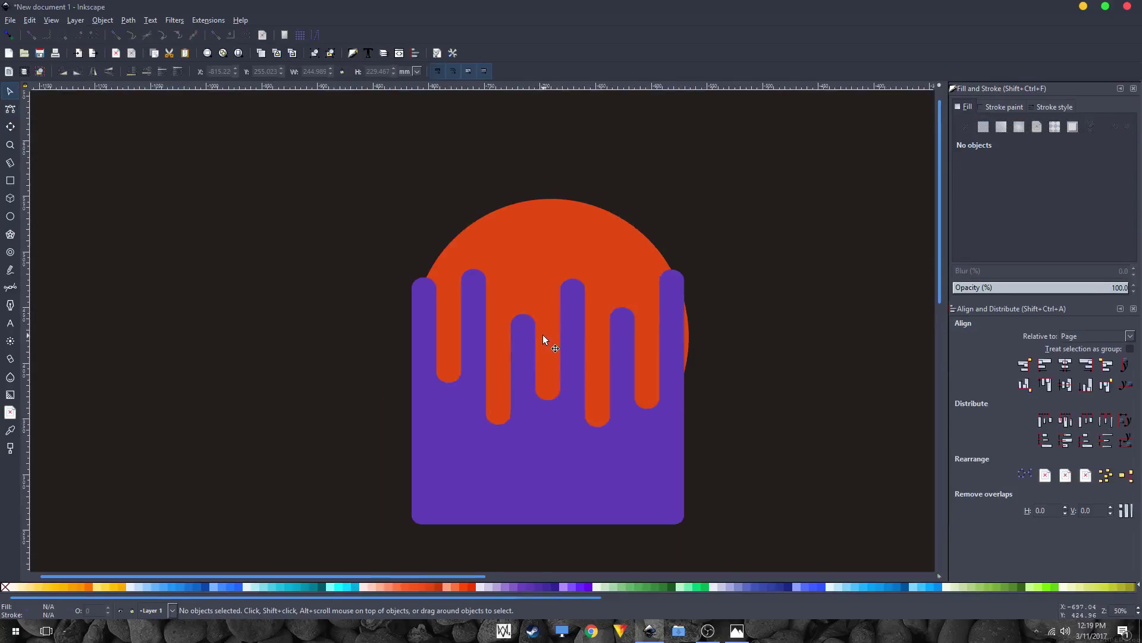
pyautogui.click(510, 242)
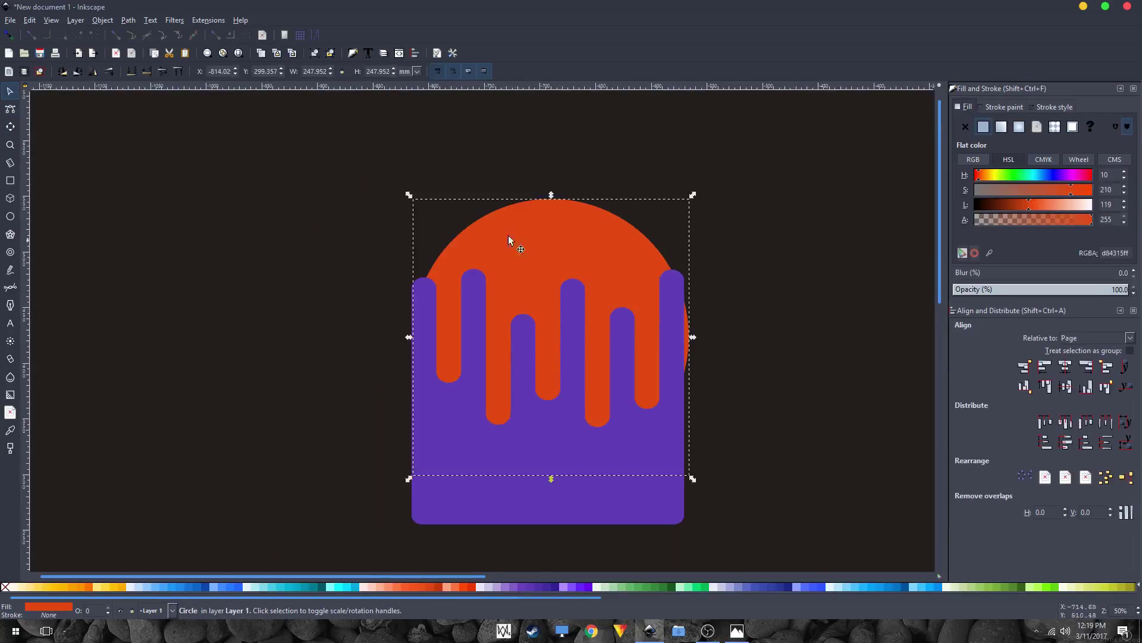
pyautogui.moveTo(531, 229); pyautogui.dragTo(510, 249)
pyautogui.hotkey('ctrl', 'z')
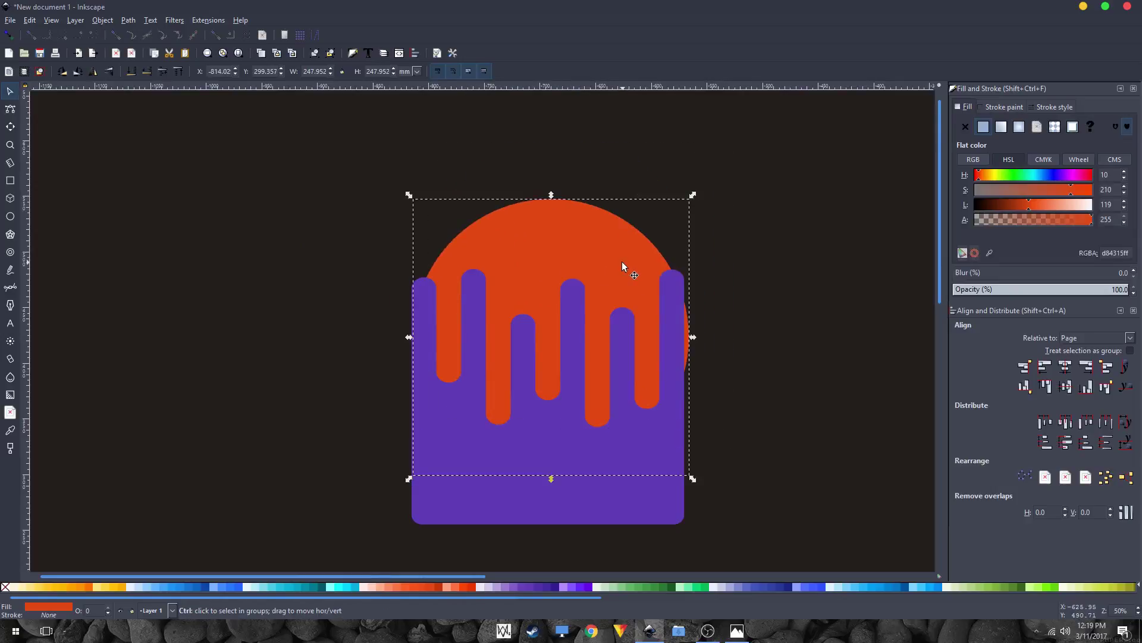
pyautogui.hotkey('ctrl', 'z')
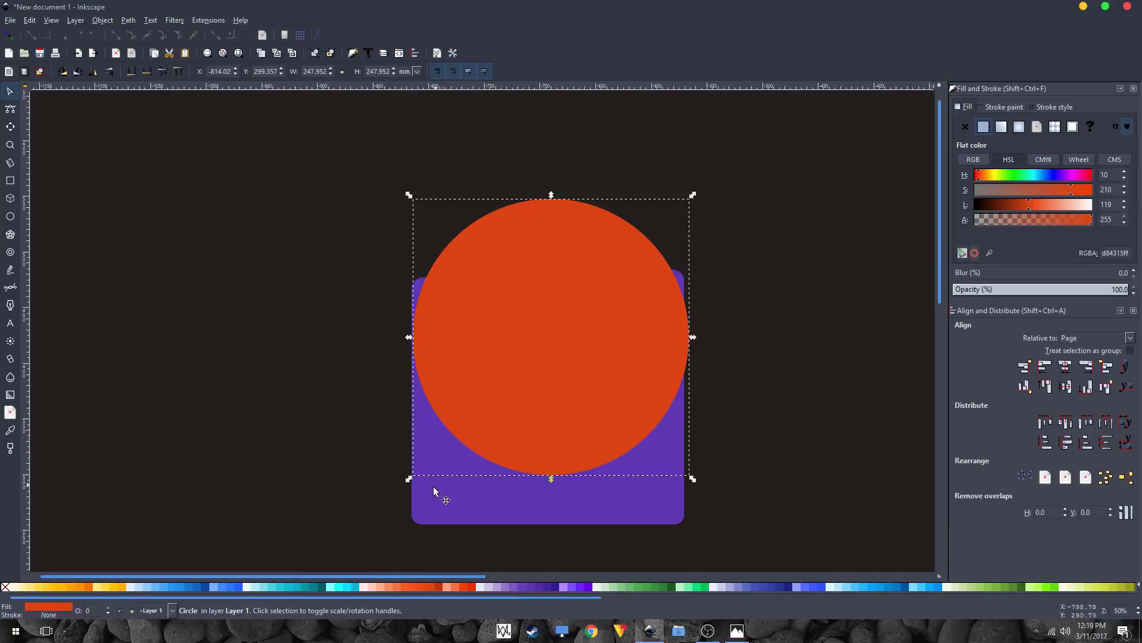
pyautogui.press('shift')
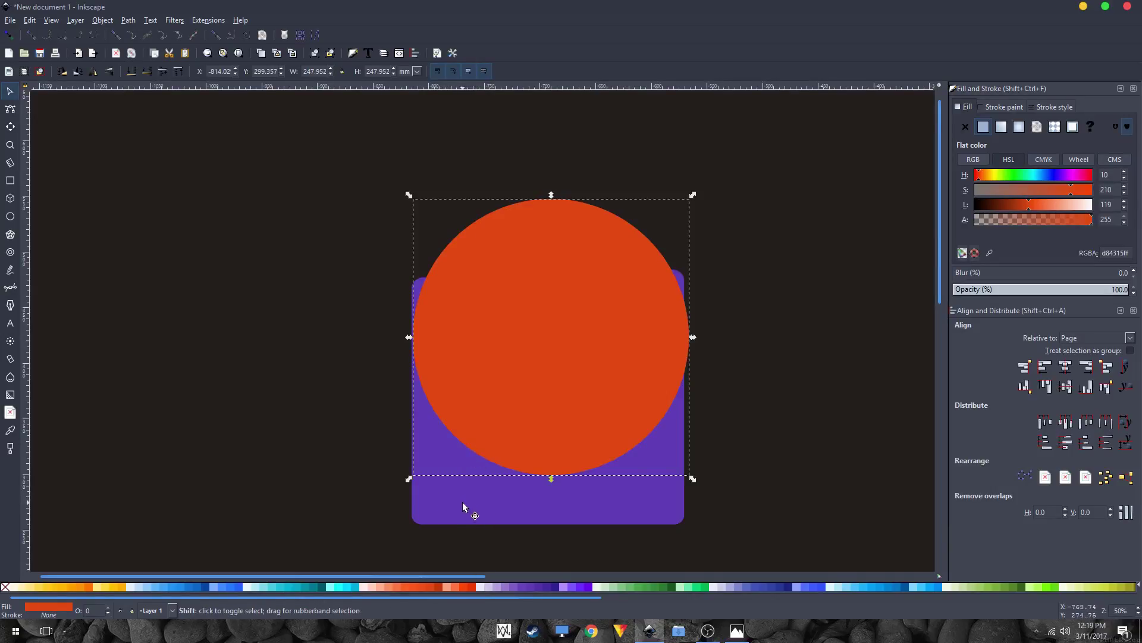
pyautogui.keyDown('shift'); pyautogui.click(463, 502); pyautogui.keyUp('shift')
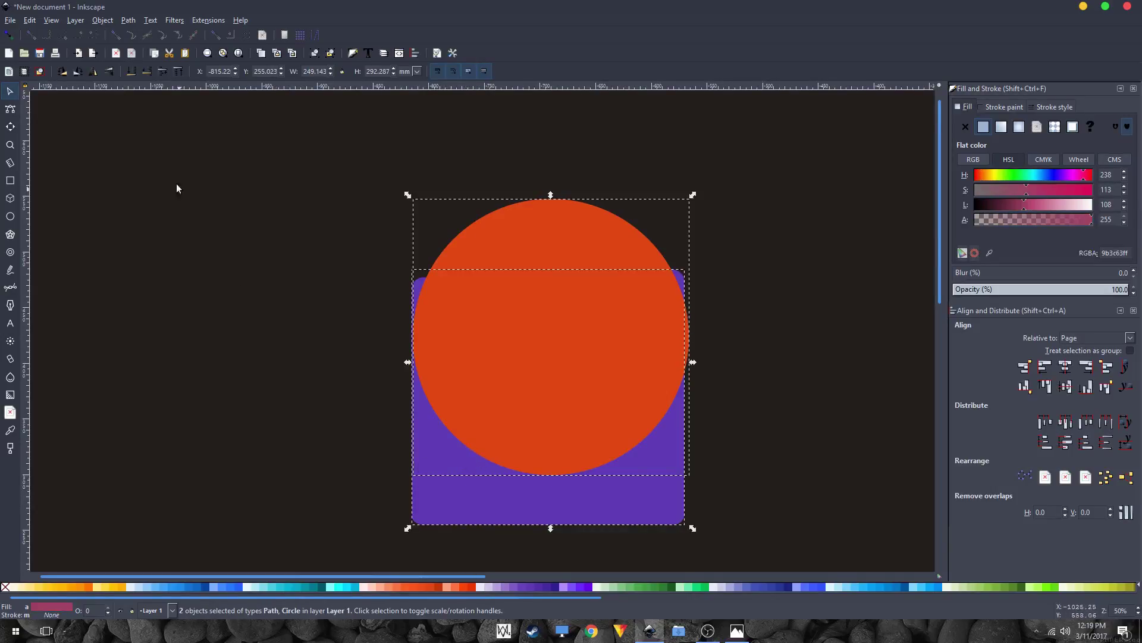
# - Clip the purple striped shape with the orange circle laid over it, and deselect the result
pyautogui.click(111, 22)
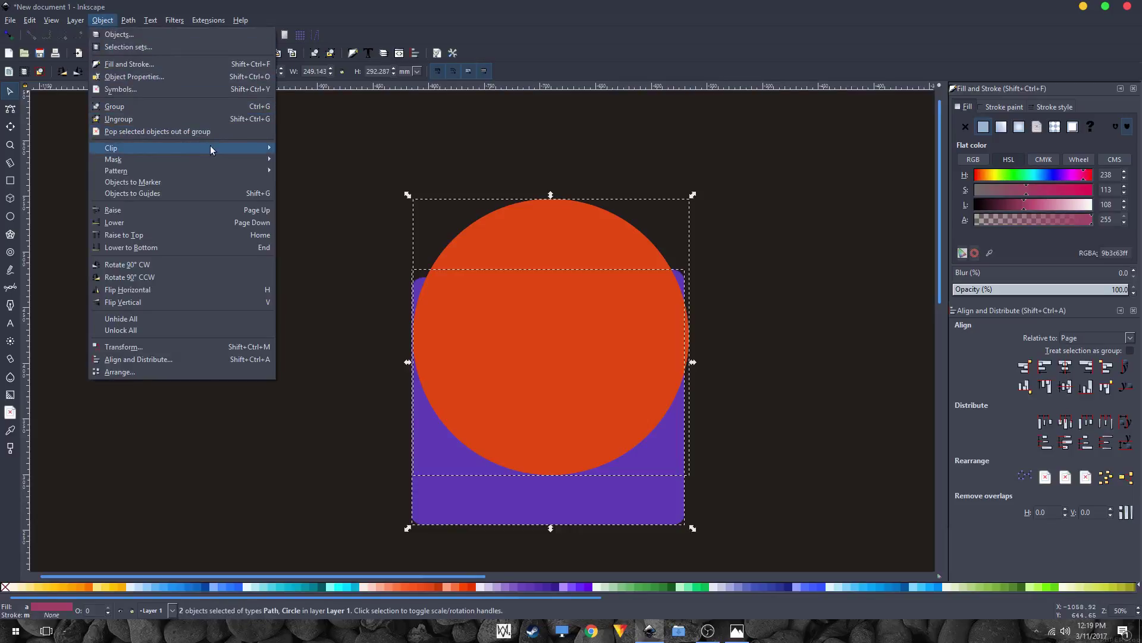
pyautogui.moveTo(238, 147)
pyautogui.click(288, 148)
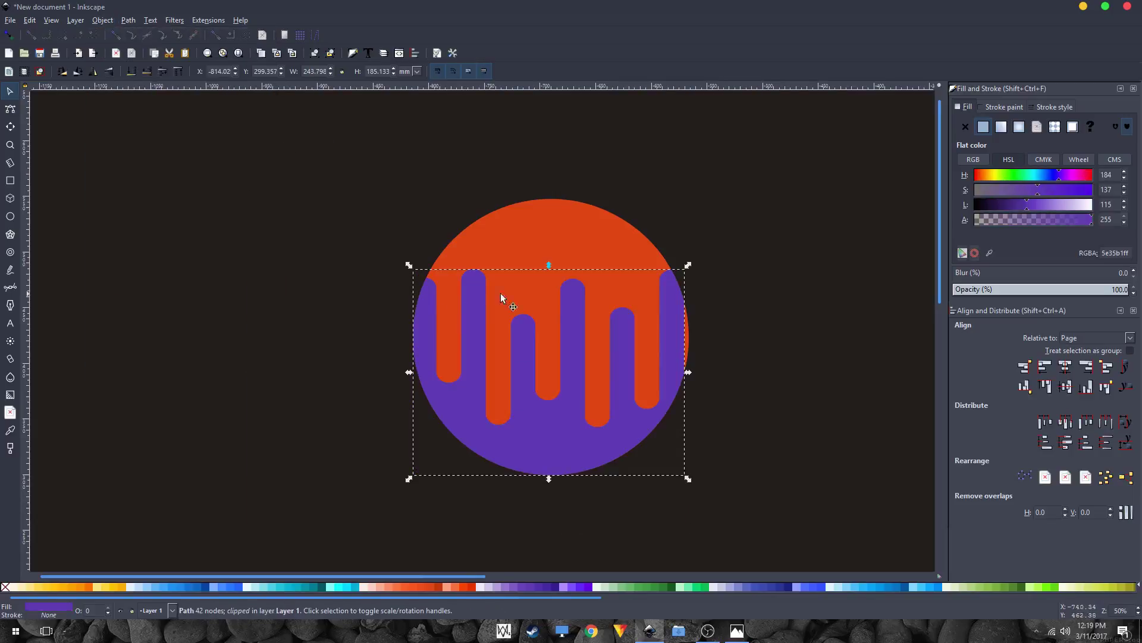
pyautogui.scroll(2, 666, 310)
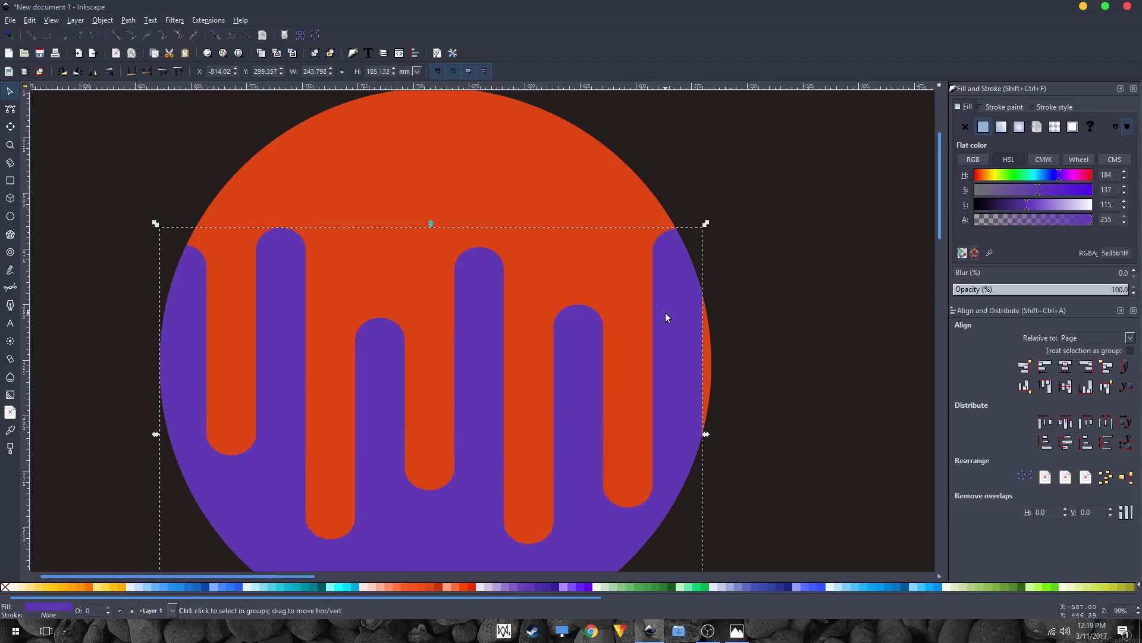
pyautogui.scroll(-2, 661, 319)
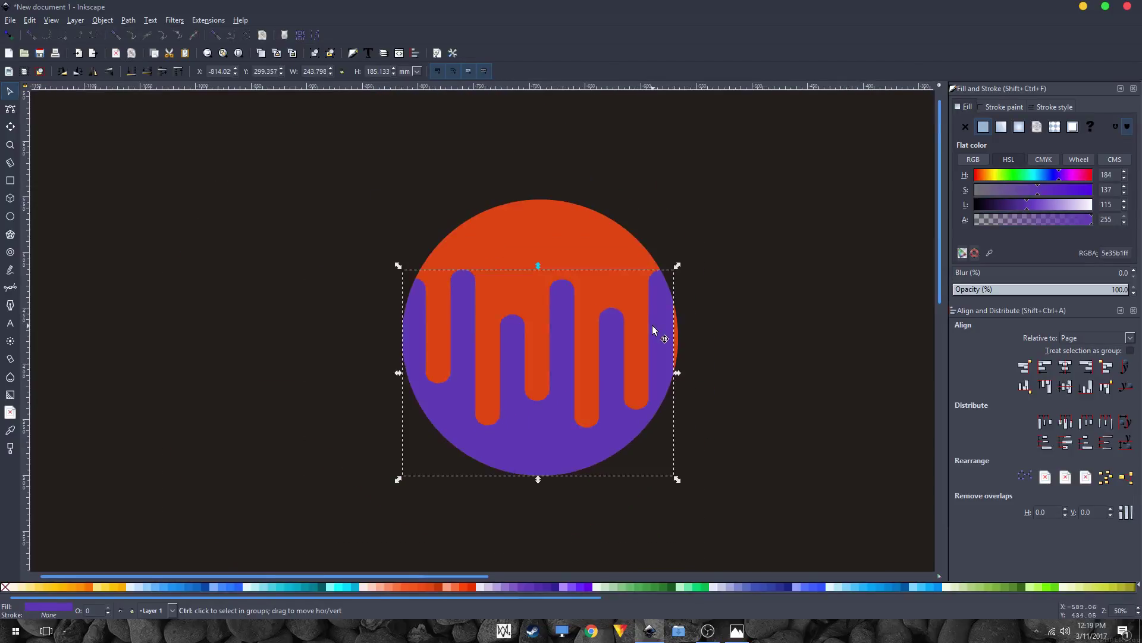
pyautogui.click(409, 235)
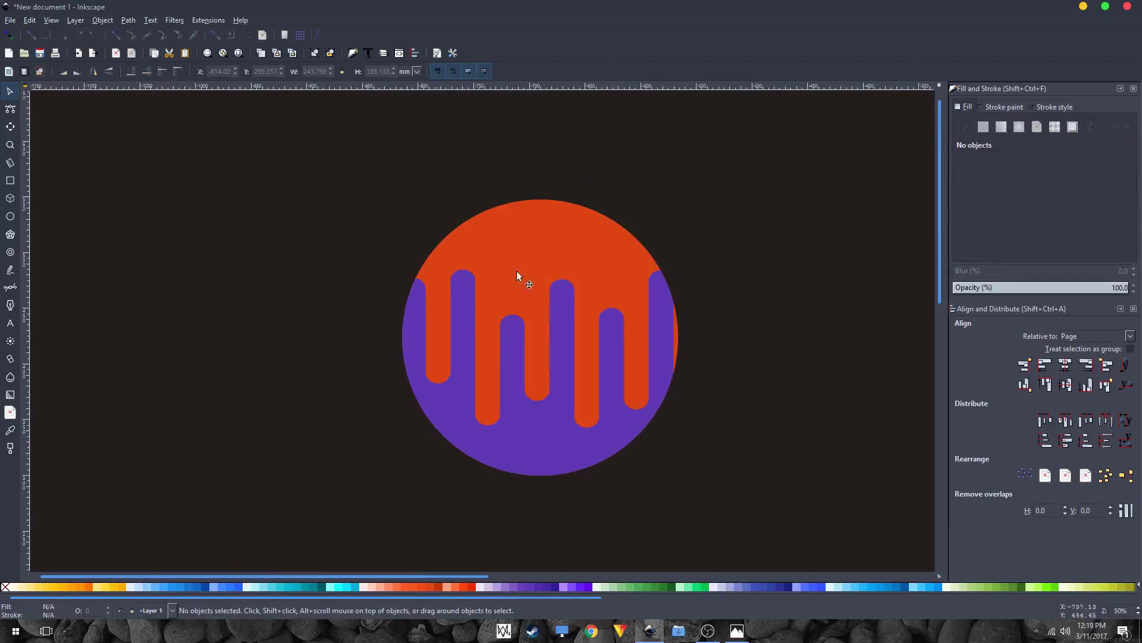
# - Group the orange circle with the clipped purple shape and rotate the group counterclockwise until the stripes run diagonally
pyautogui.moveTo(344, 184); pyautogui.dragTo(734, 505)
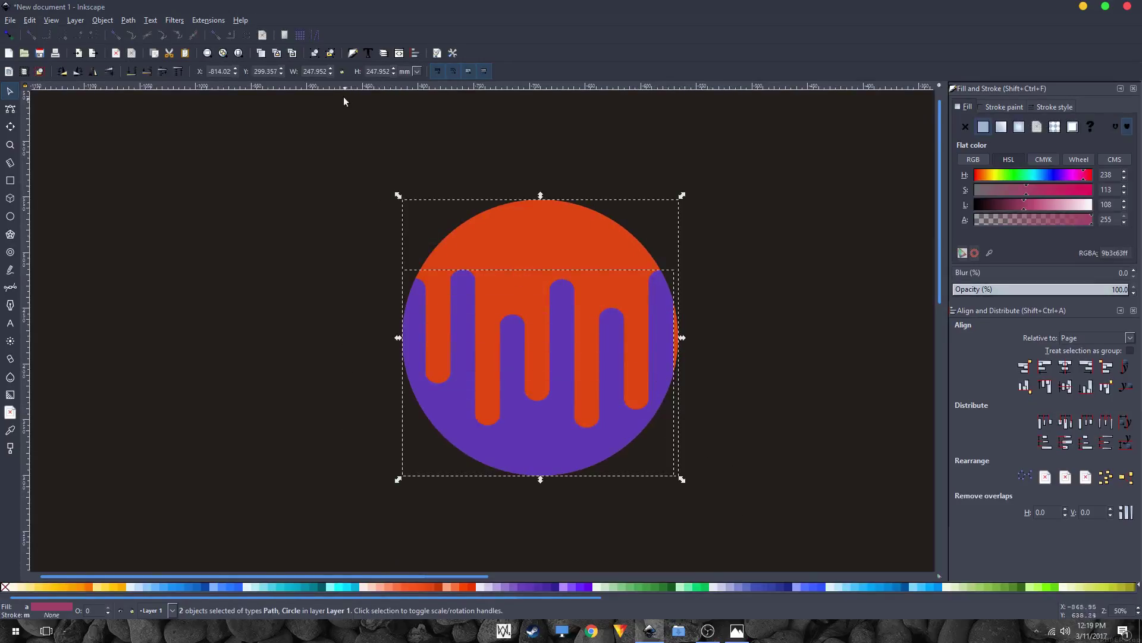
pyautogui.click(313, 53)
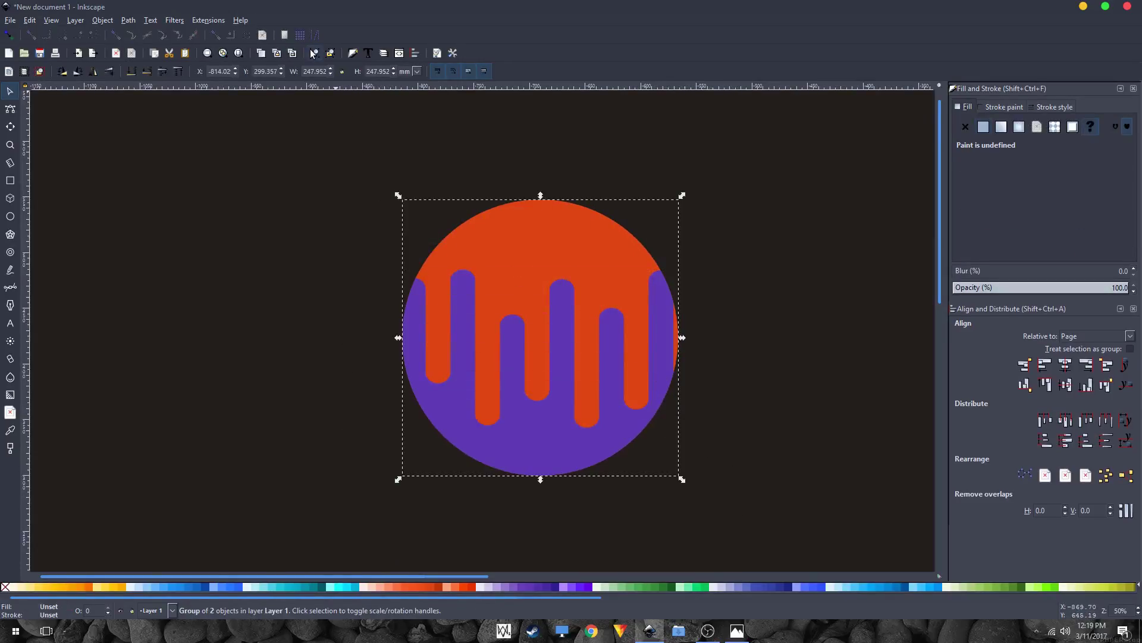
pyautogui.click(640, 455)
pyautogui.moveTo(680, 483); pyautogui.dragTo(766, 321)
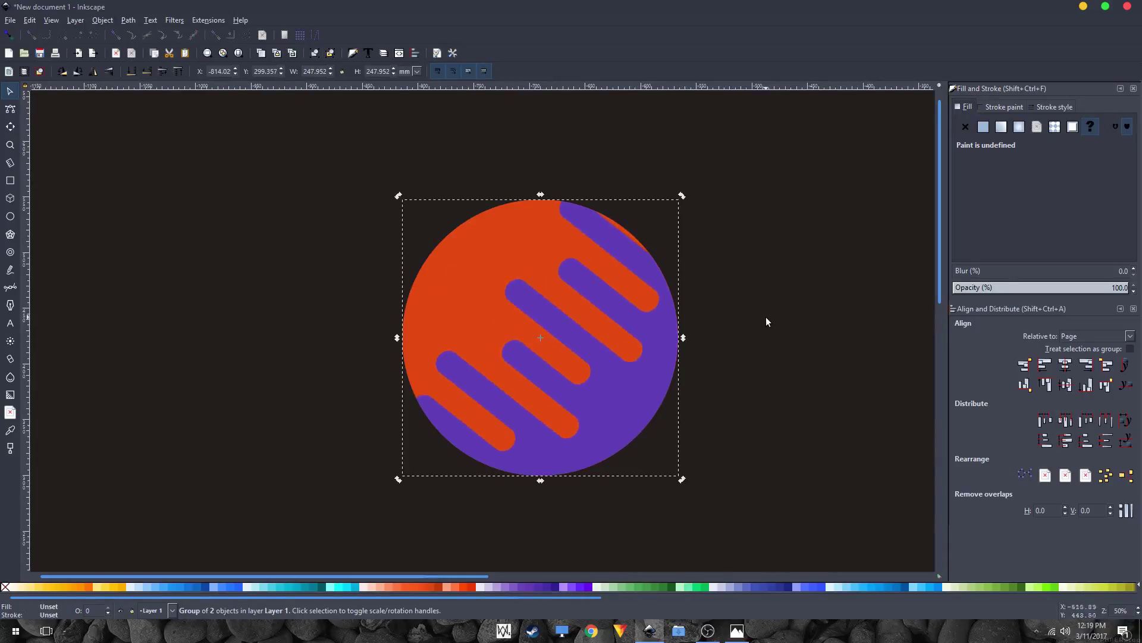
# - Ungroup the rotated emblem and fill the orange circle with light purple
pyautogui.click(300, 235)
pyautogui.hotkey('ctrl', 'a')
pyautogui.click(540, 174)
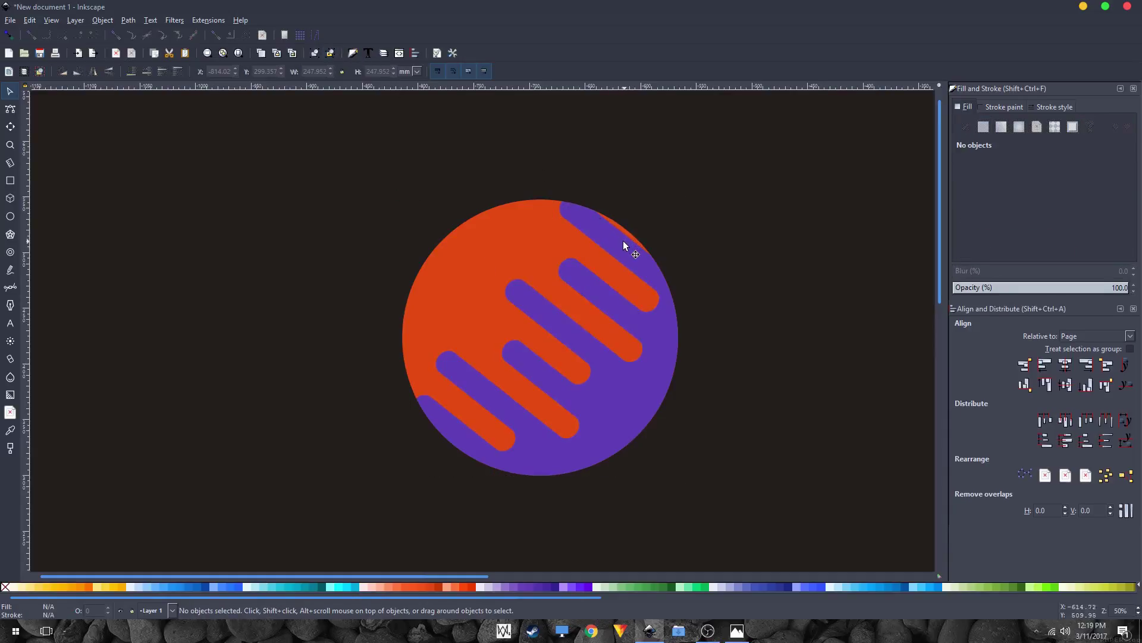
pyautogui.click(495, 274)
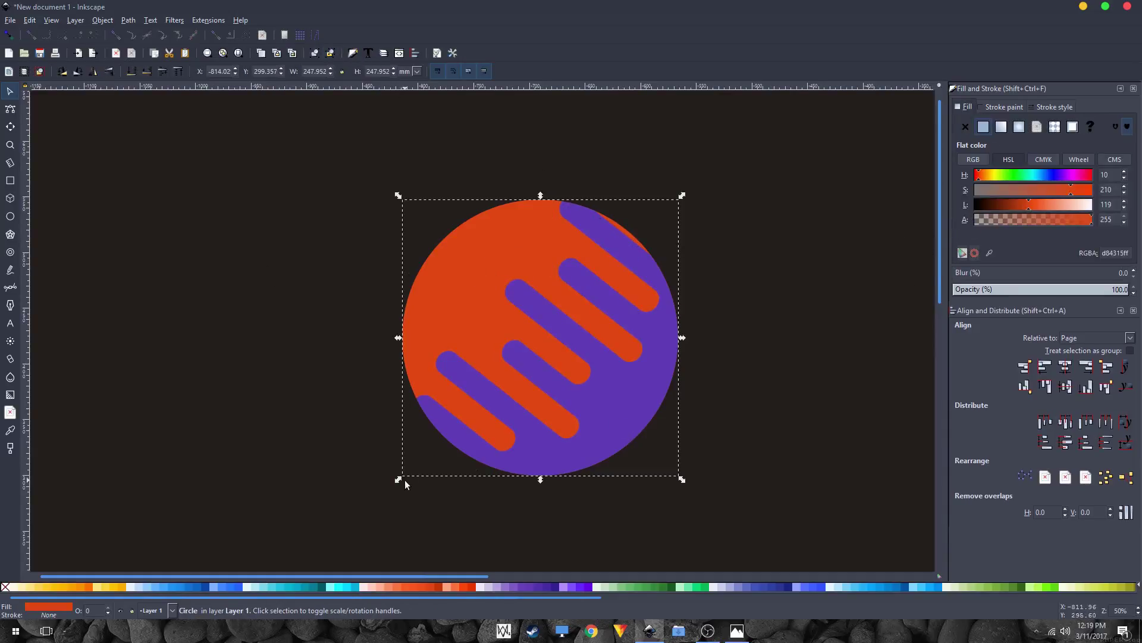
pyautogui.click(498, 585)
# - Fill the clipped striped shape with medium green (66bb6a), keeping it above the circle
pyautogui.click(598, 426)
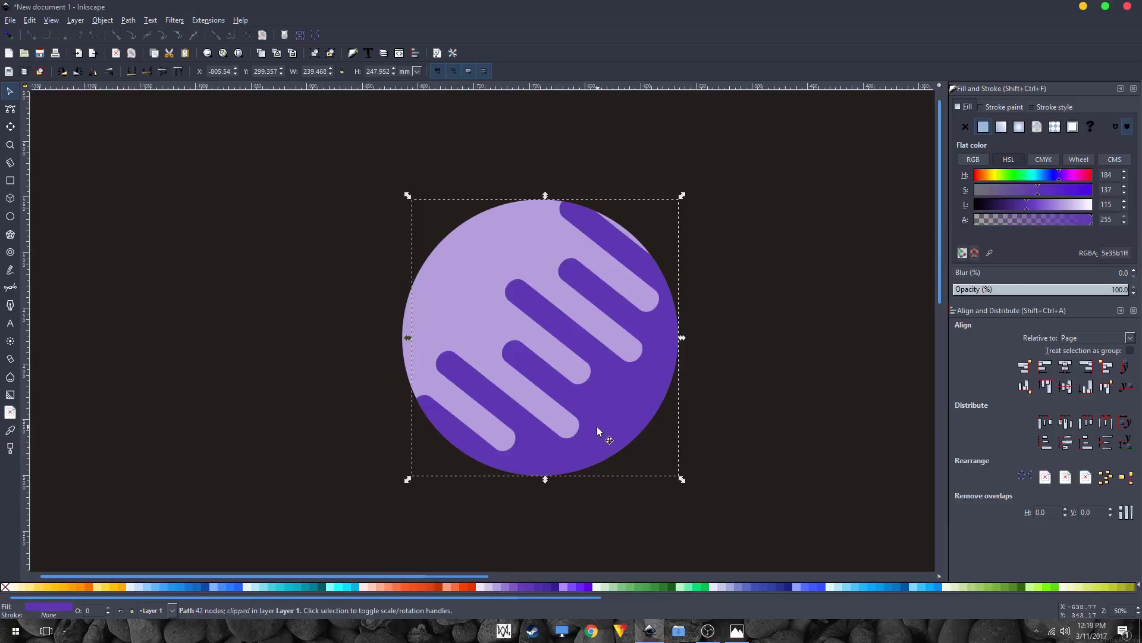
pyautogui.click(618, 585)
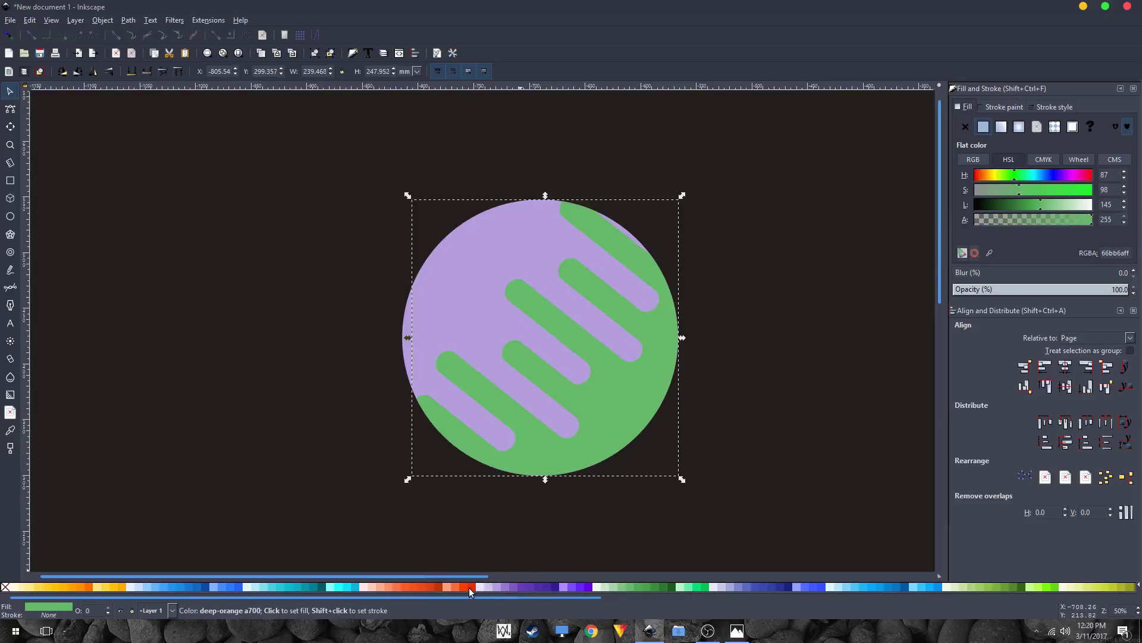
pyautogui.press('pagedown')
pyautogui.press('pageup')
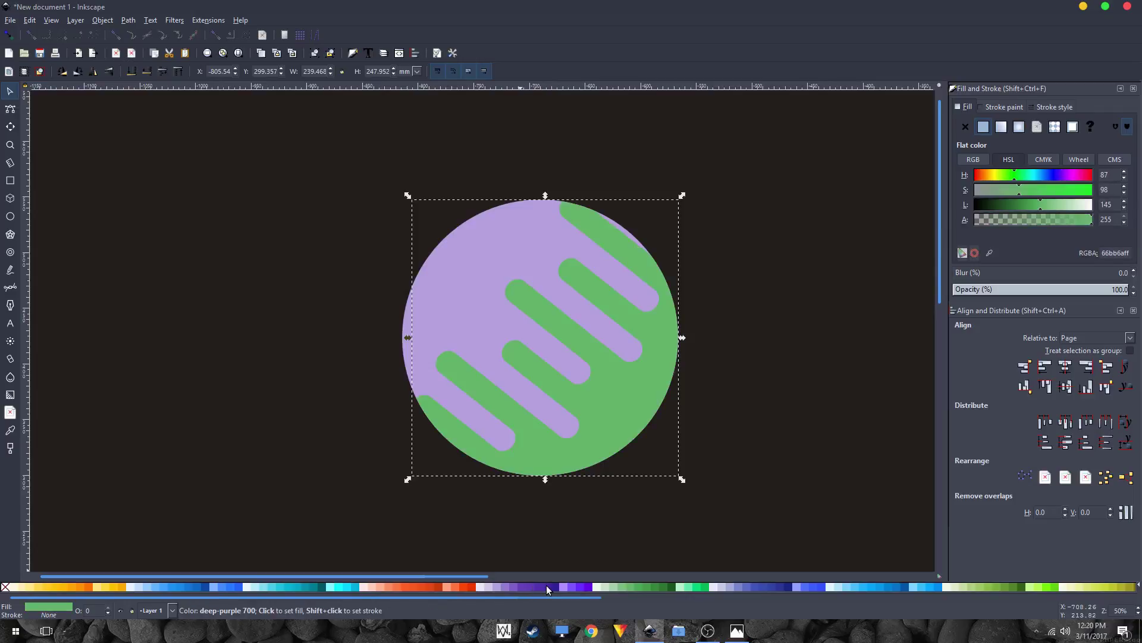
pyautogui.click(308, 323)
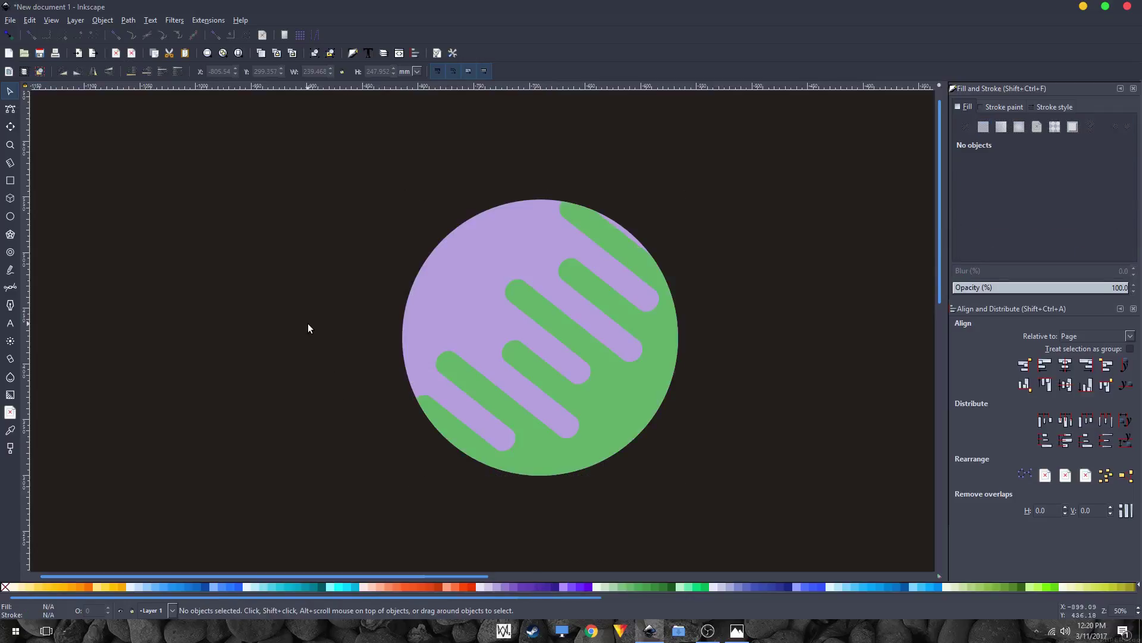
# - Fill the clipped striped shape with dark cyan (00838f) and view the emblem at different zoom levels
pyautogui.click(548, 464)
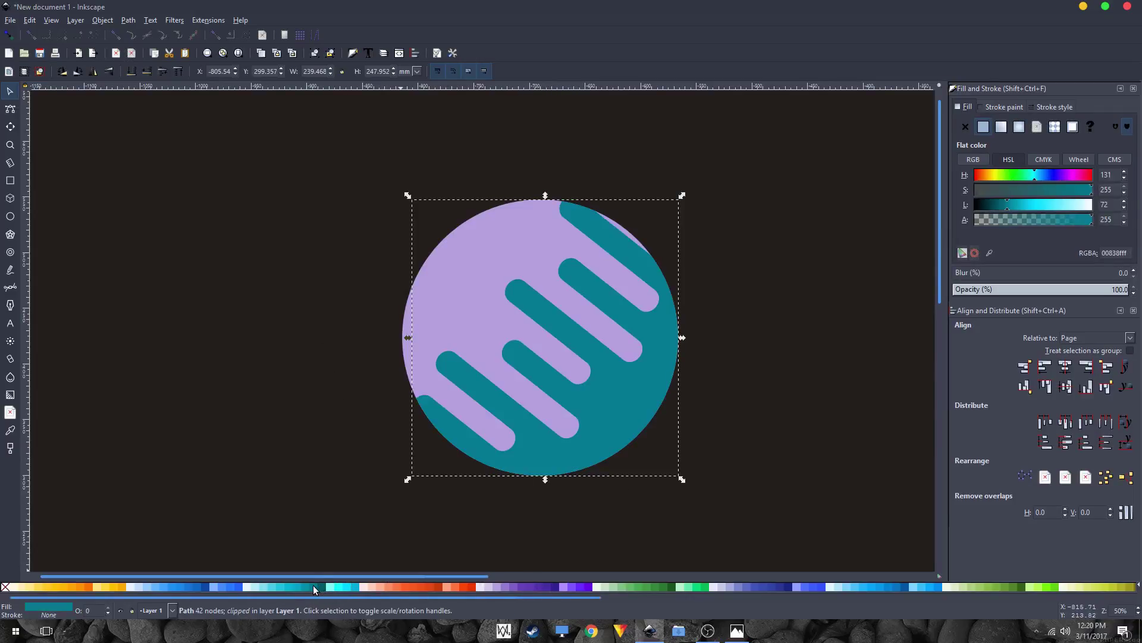
pyautogui.click(302, 412)
pyautogui.scroll(-1, 707, 464)
pyautogui.press('space')
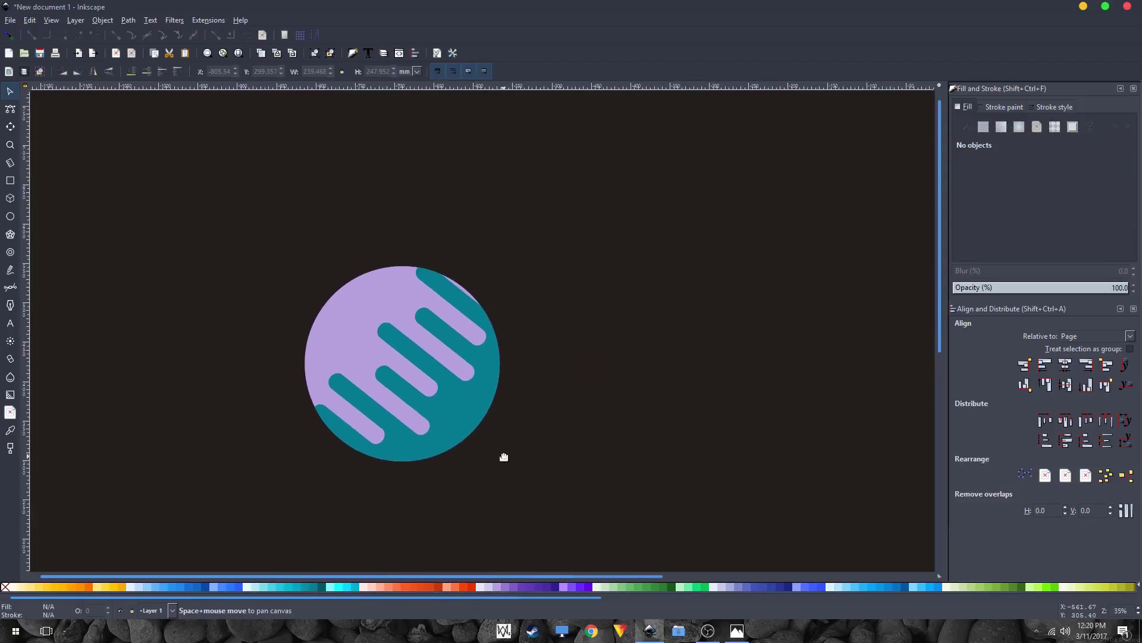
pyautogui.moveTo(504, 457); pyautogui.dragTo(624, 468)
pyautogui.scroll(1, 601, 425)
pyautogui.moveTo(634, 416); pyautogui.dragTo(686, 391)
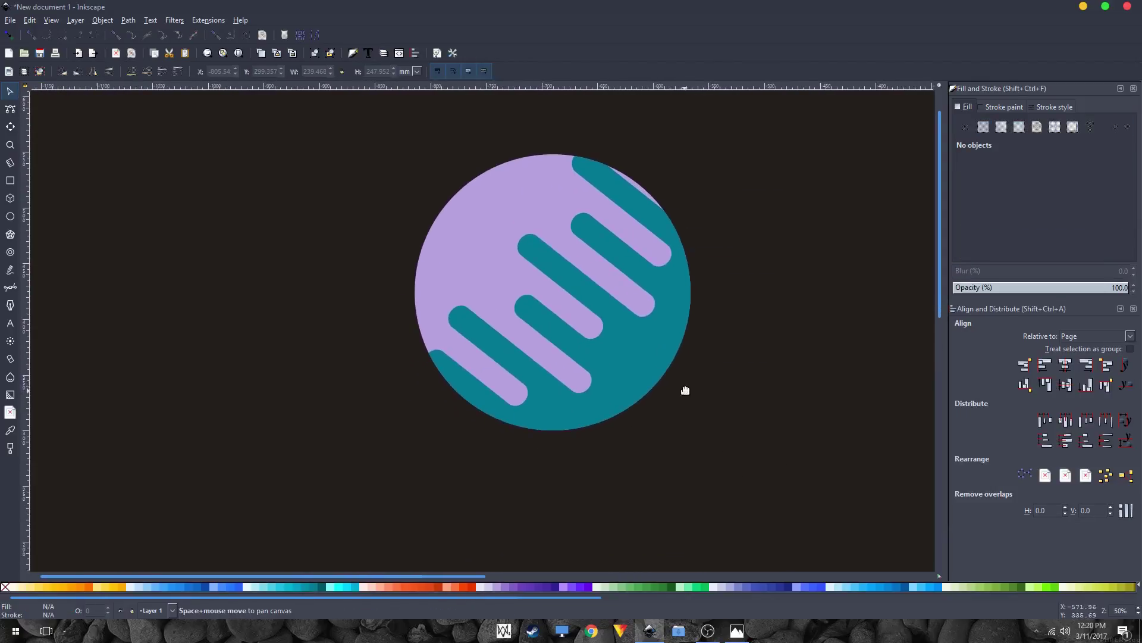
pyautogui.scroll(-1, 685, 390)
# - Fill the clipped striped shape with a medium blue and deselect it
pyautogui.click(652, 373)
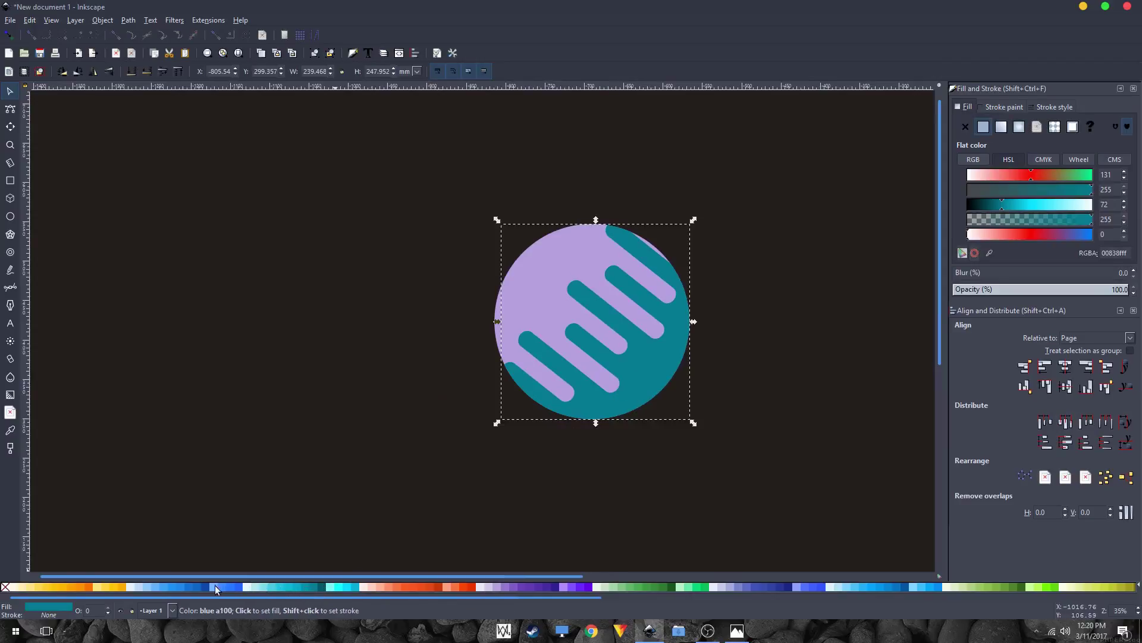
pyautogui.click(179, 591)
pyautogui.click(740, 427)
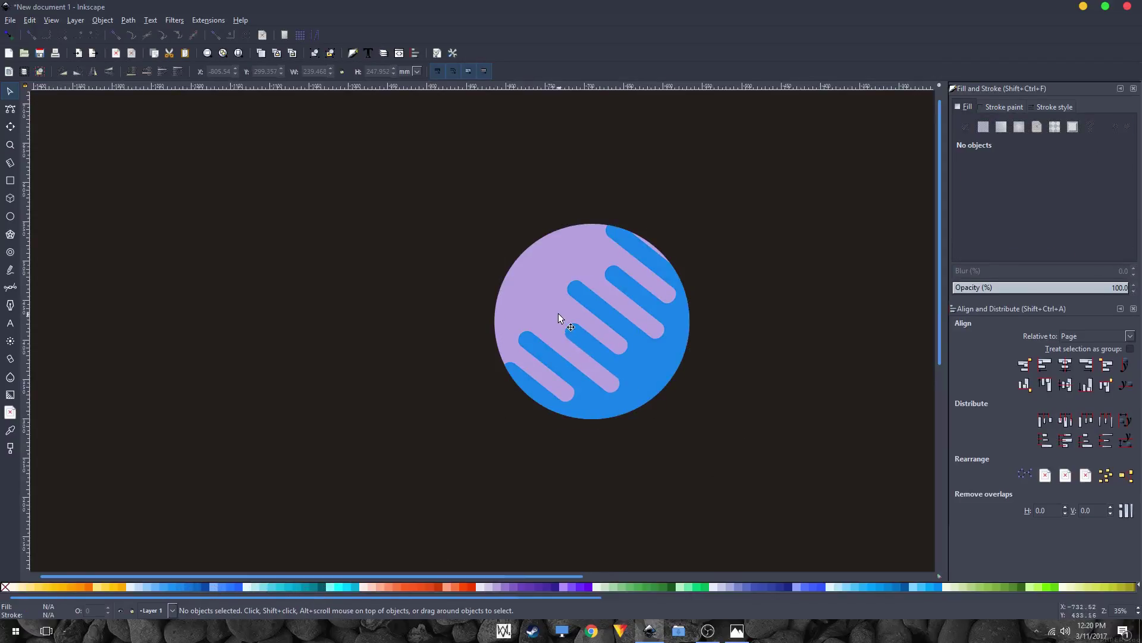
# - Check the POLARIS reference image in Photos, return to Inkscape, and group the light purple circle with the blue striped shape
pyautogui.scroll(-1, 540, 288)
pyautogui.moveTo(382, 323); pyautogui.dragTo(245, 385)
pyautogui.click(736, 630)
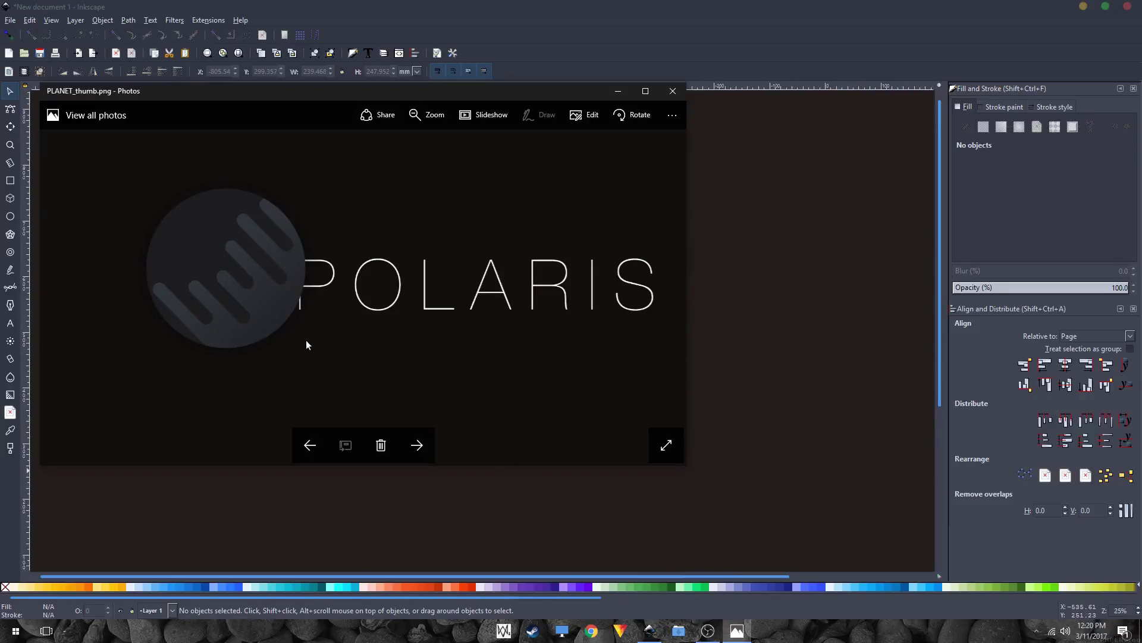
pyautogui.click(795, 358)
pyautogui.scroll(2, 598, 360)
pyautogui.moveTo(344, 311); pyautogui.dragTo(548, 300)
pyautogui.moveTo(314, 198); pyautogui.dragTo(720, 529)
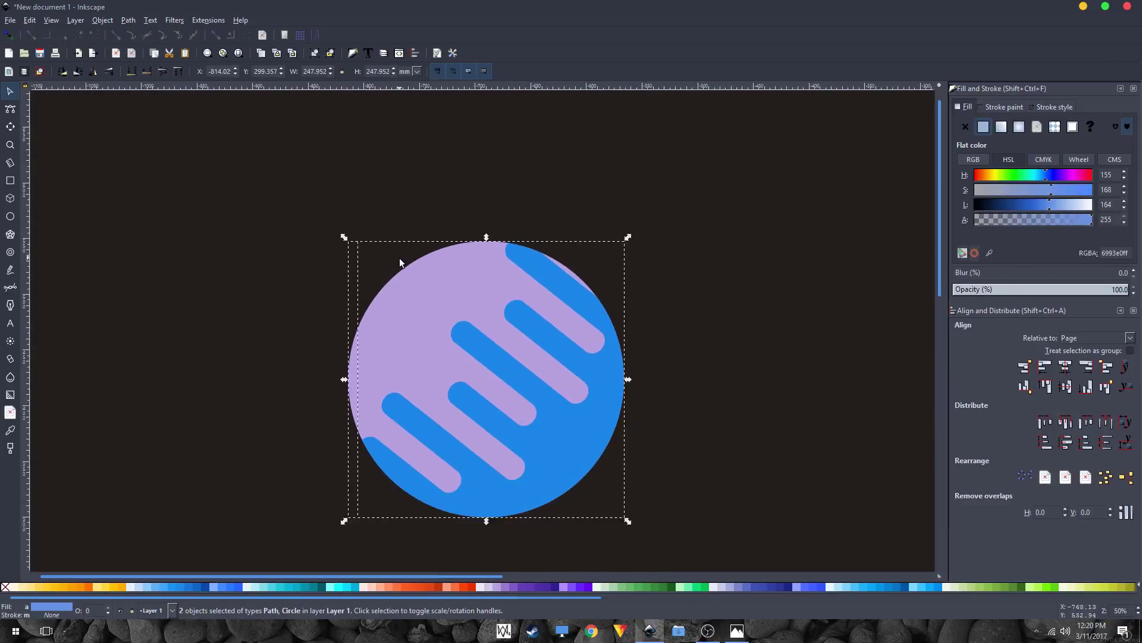
pyautogui.click(316, 52)
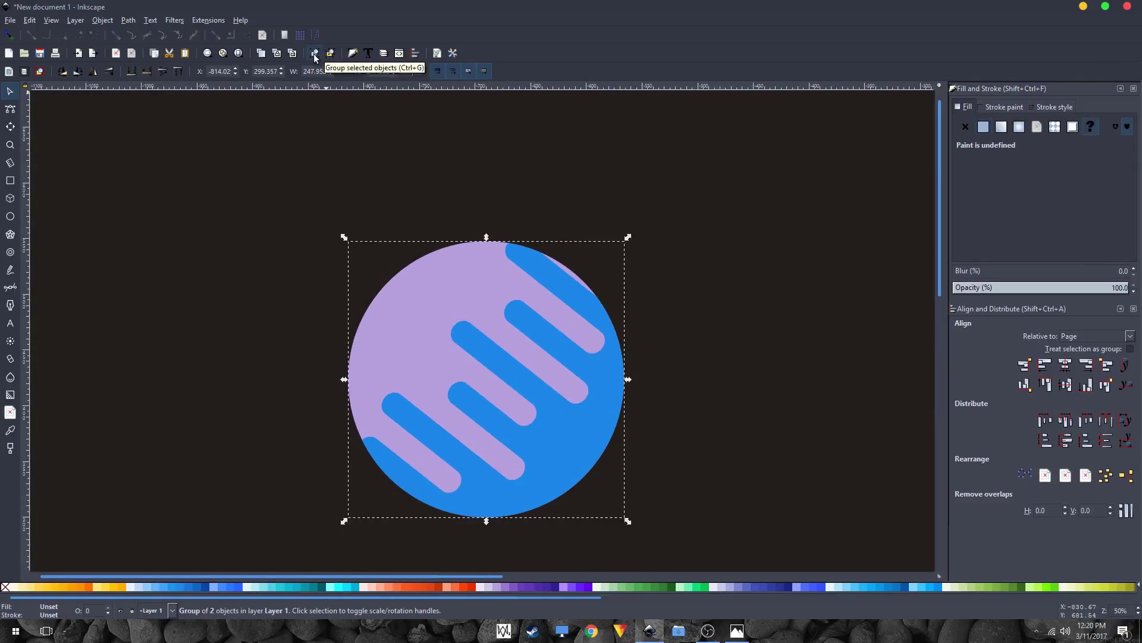
# - Open the Drop Shadow filter for the emblem group with live preview on, and move its dialog clear of the emblem
pyautogui.click(175, 20)
pyautogui.moveTo(250, 214)
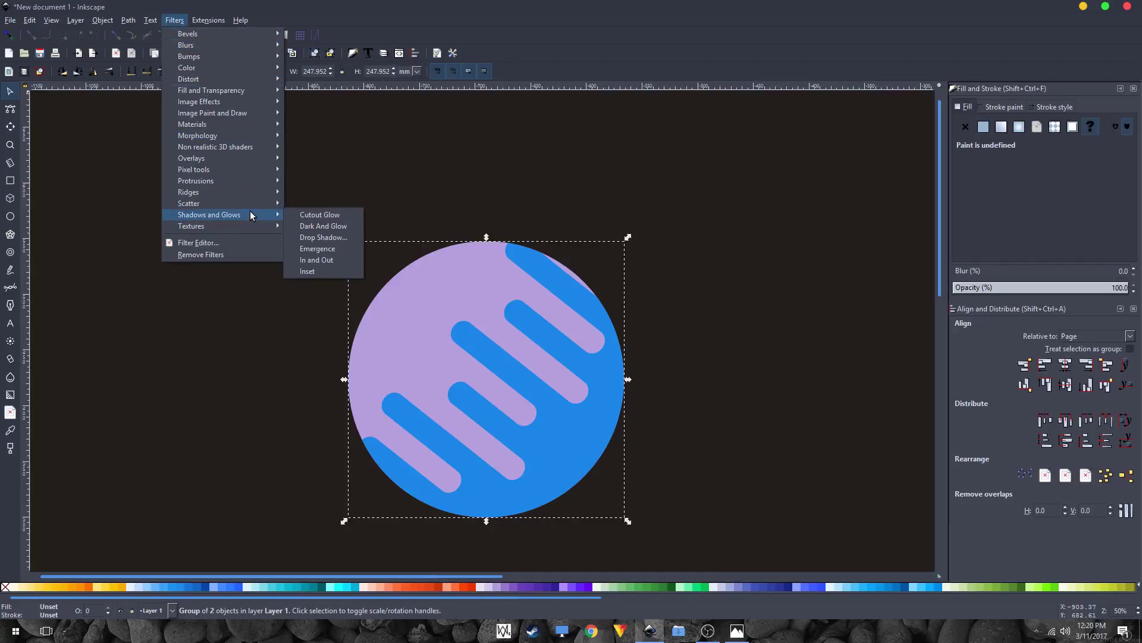
pyautogui.click(320, 237)
pyautogui.click(460, 406)
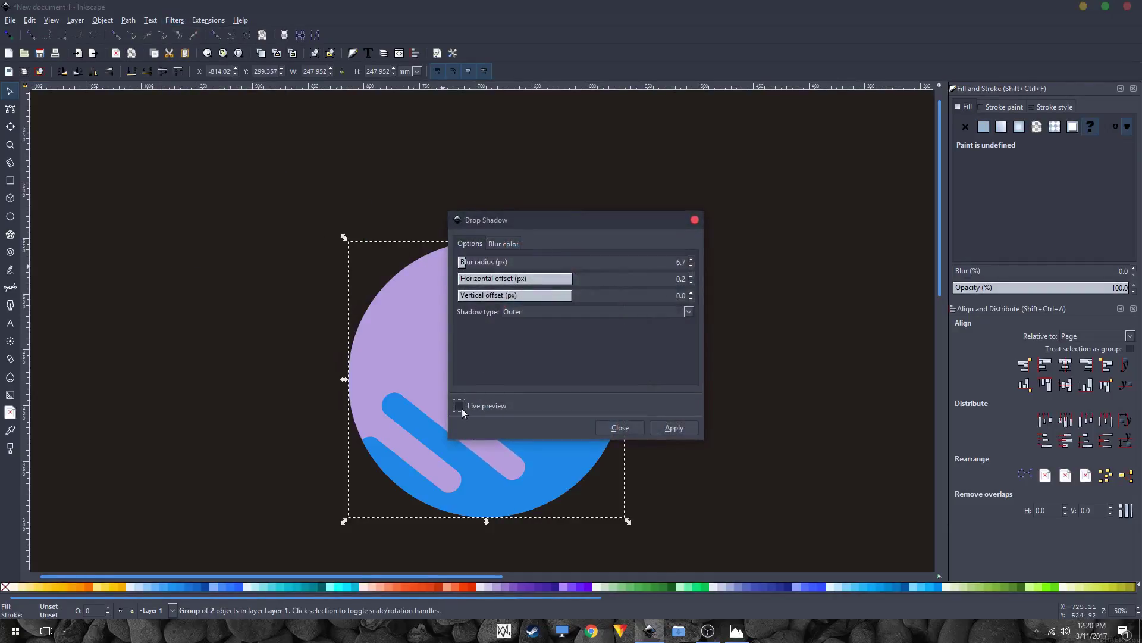
pyautogui.moveTo(511, 221); pyautogui.dragTo(752, 187)
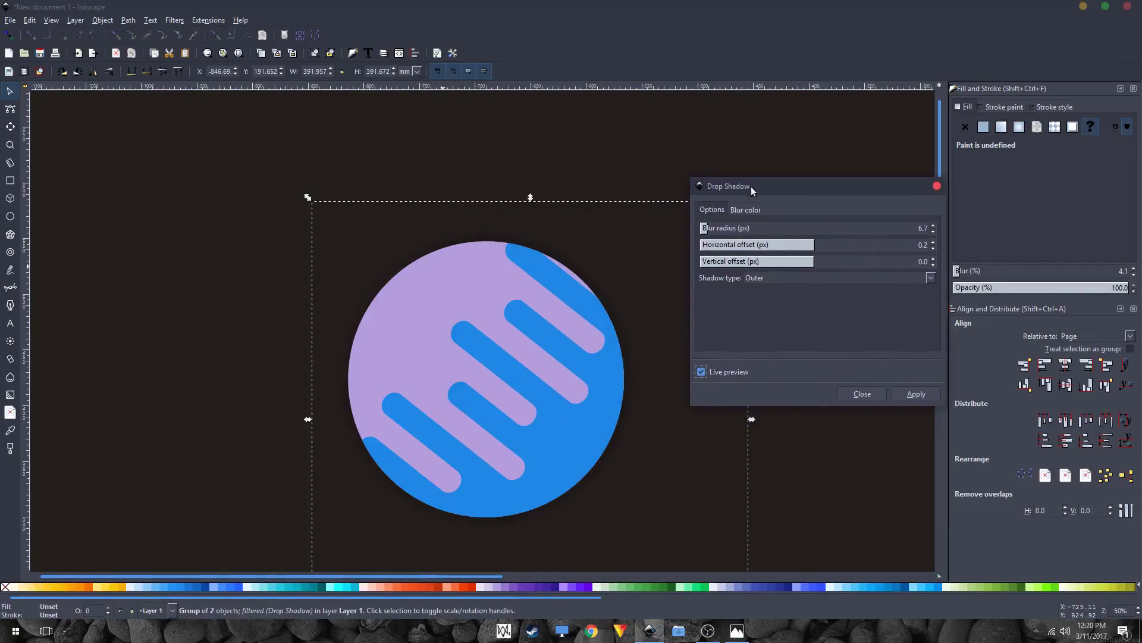
pyautogui.keyDown('ctrl'); pyautogui.scroll(5, 627, 430); pyautogui.keyUp('ctrl')
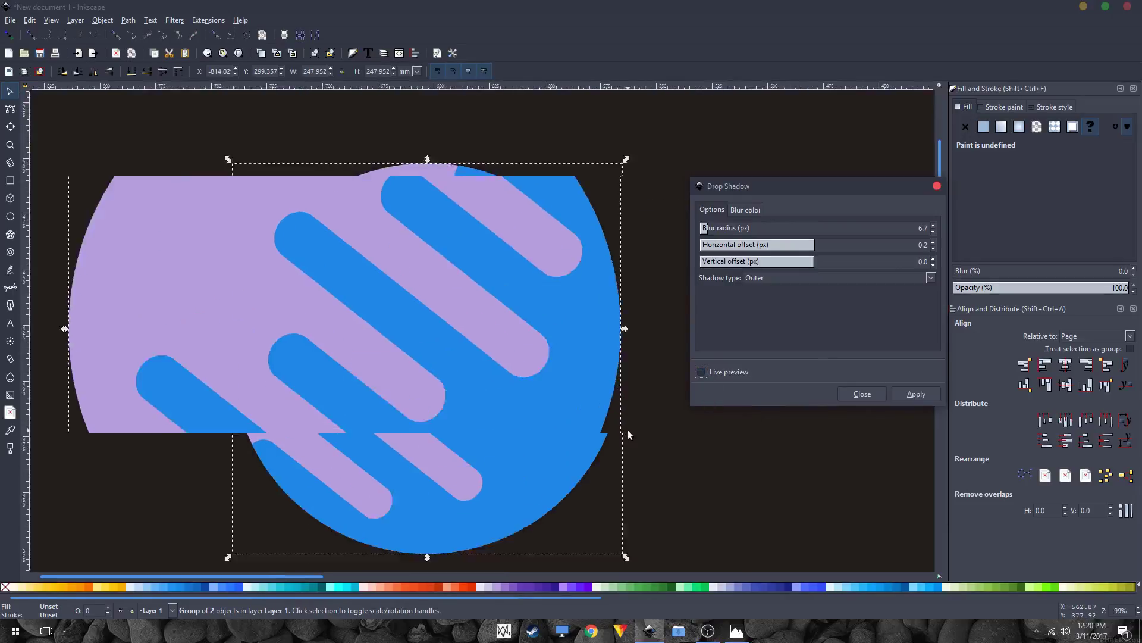
# - Set the shadow's blur radius to 7.0 px, reduce its horizontal offset slightly, and apply the outer shadow to the emblem group
pyautogui.click(702, 371)
pyautogui.click(702, 371)
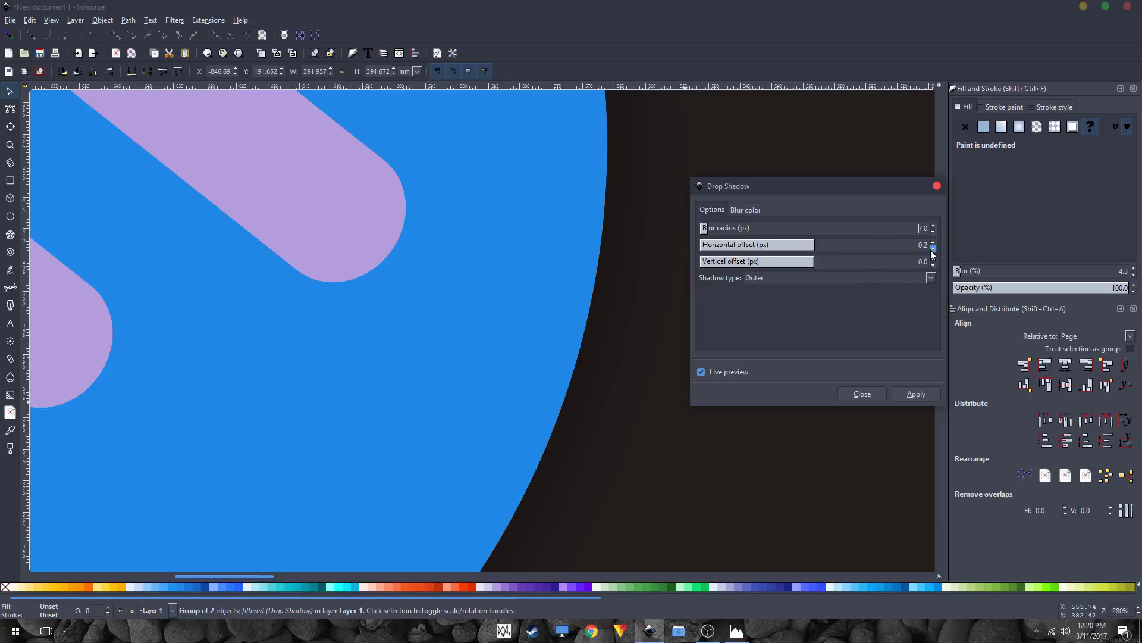
pyautogui.press('Down')
pyautogui.click(915, 394)
pyautogui.click(854, 391)
pyautogui.scroll(-6, 623, 292)
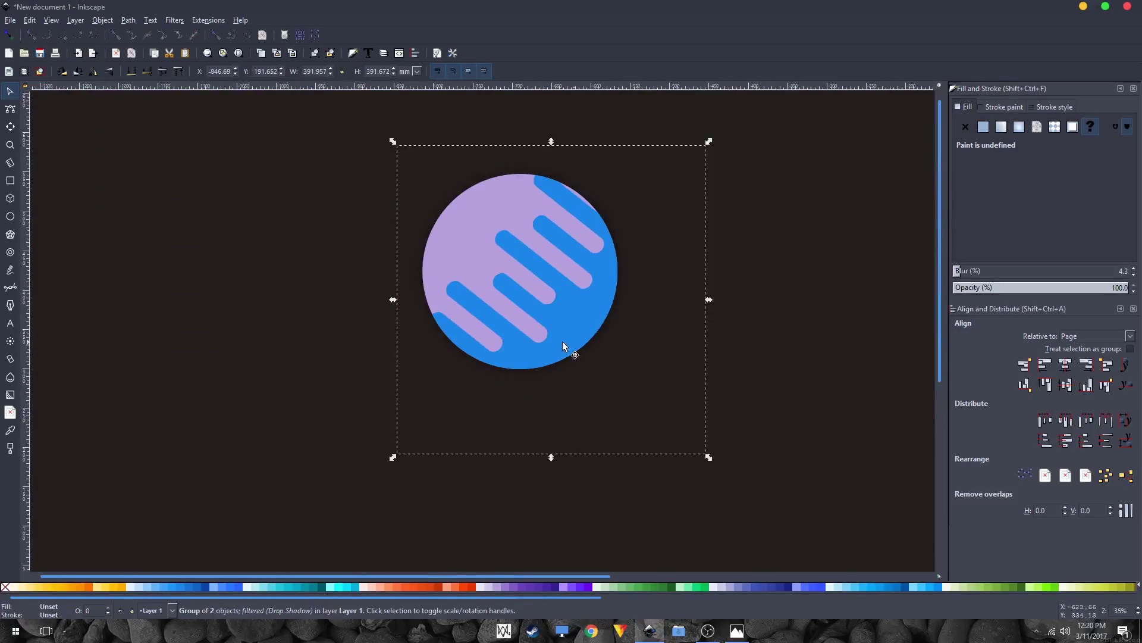
pyautogui.click(768, 315)
# - Add the text POLARIS in capitals below the planet emblem
pyautogui.click(9, 326)
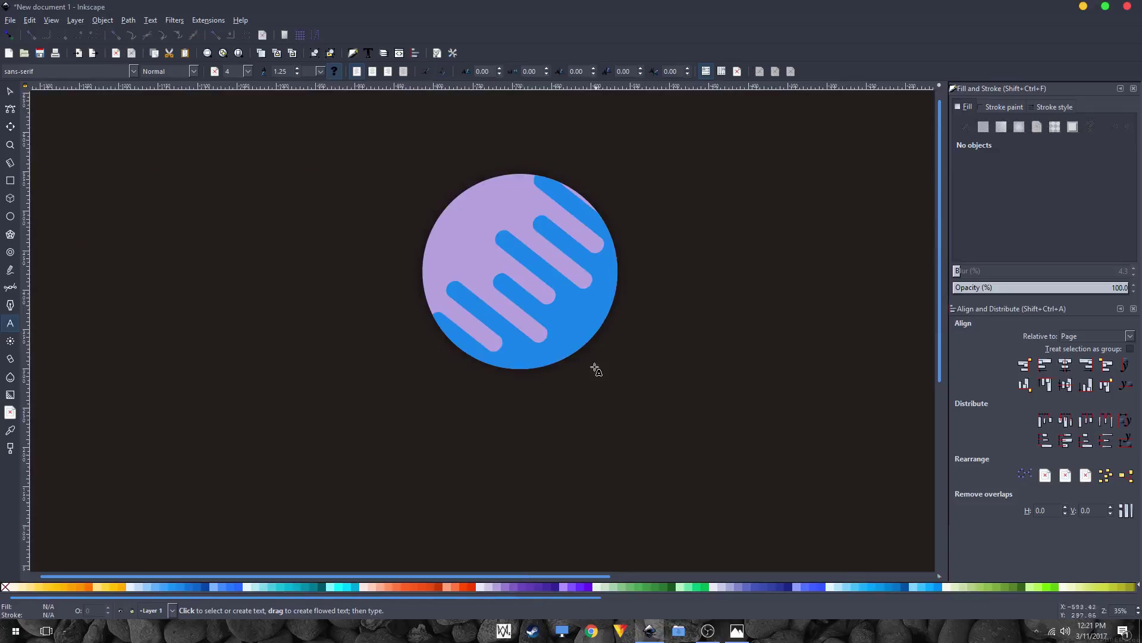
pyautogui.click(260, 459)
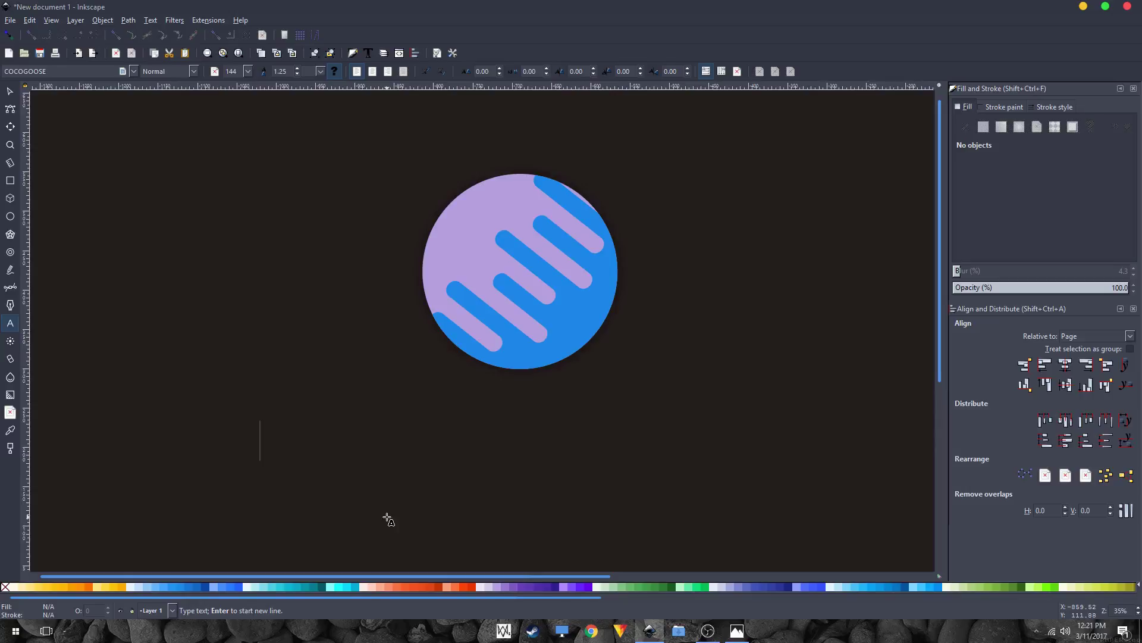
pyautogui.write('PO')
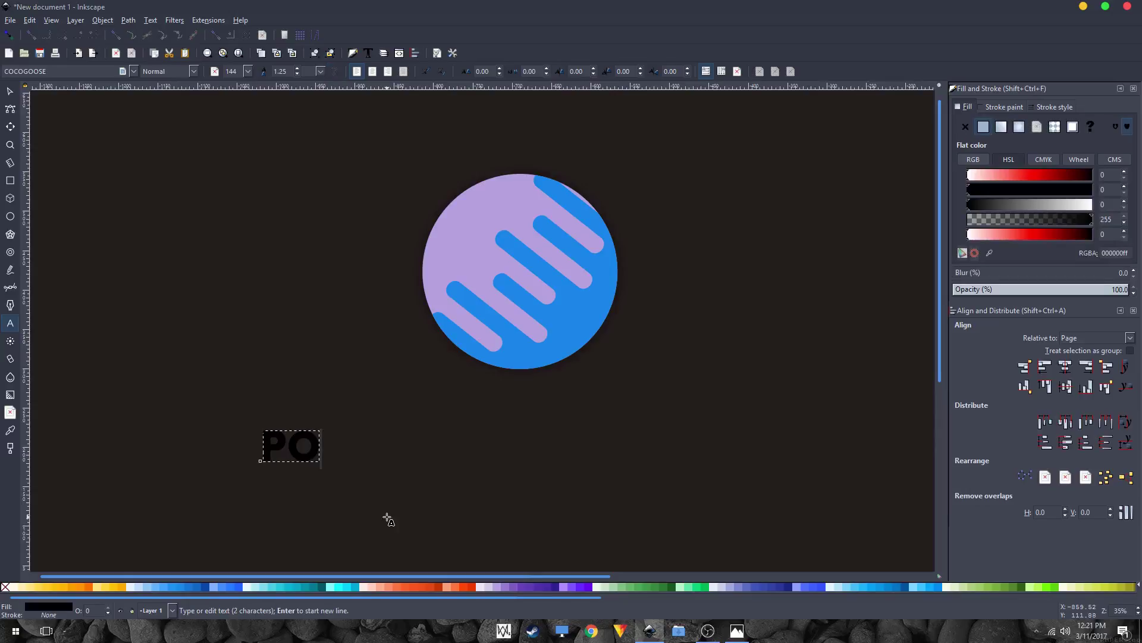
pyautogui.write('I')
pyautogui.press('BackSpace')
pyautogui.press('BackSpace')
pyautogui.press('BackSpace')
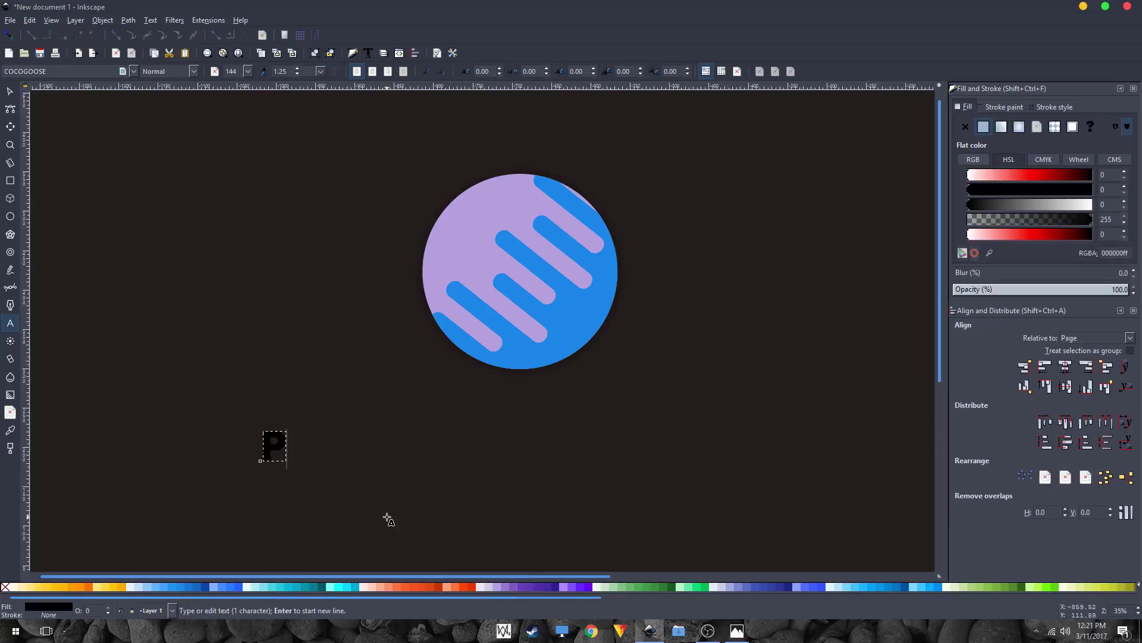
pyautogui.write('POLARIS')
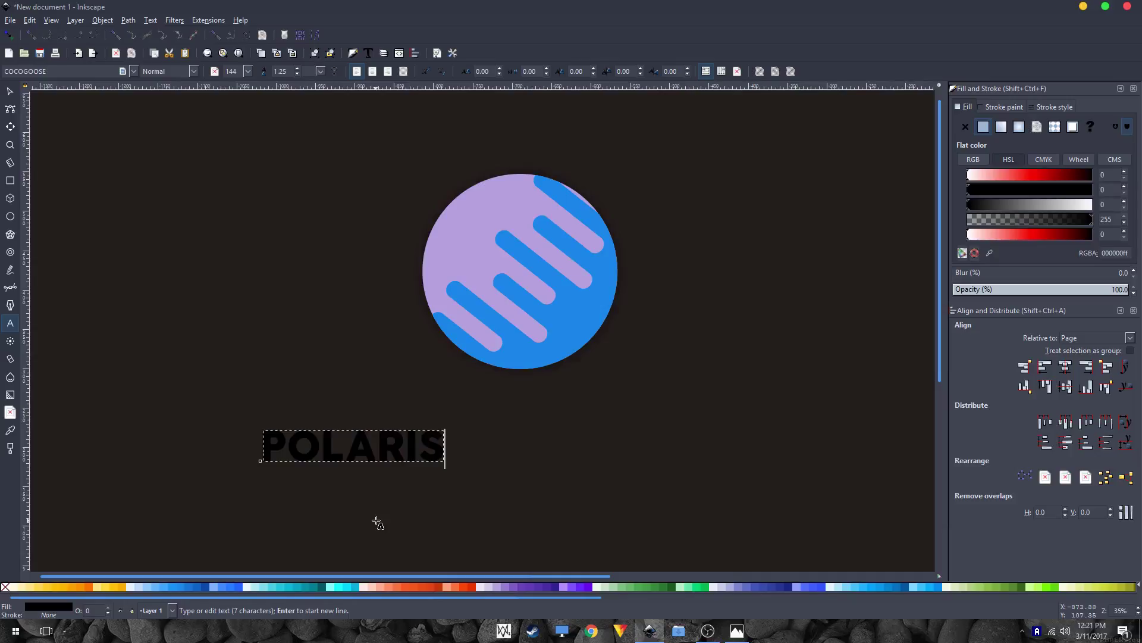
# - Change the font of the POLARIS text to Helvetica Neue
pyautogui.press('Escape')
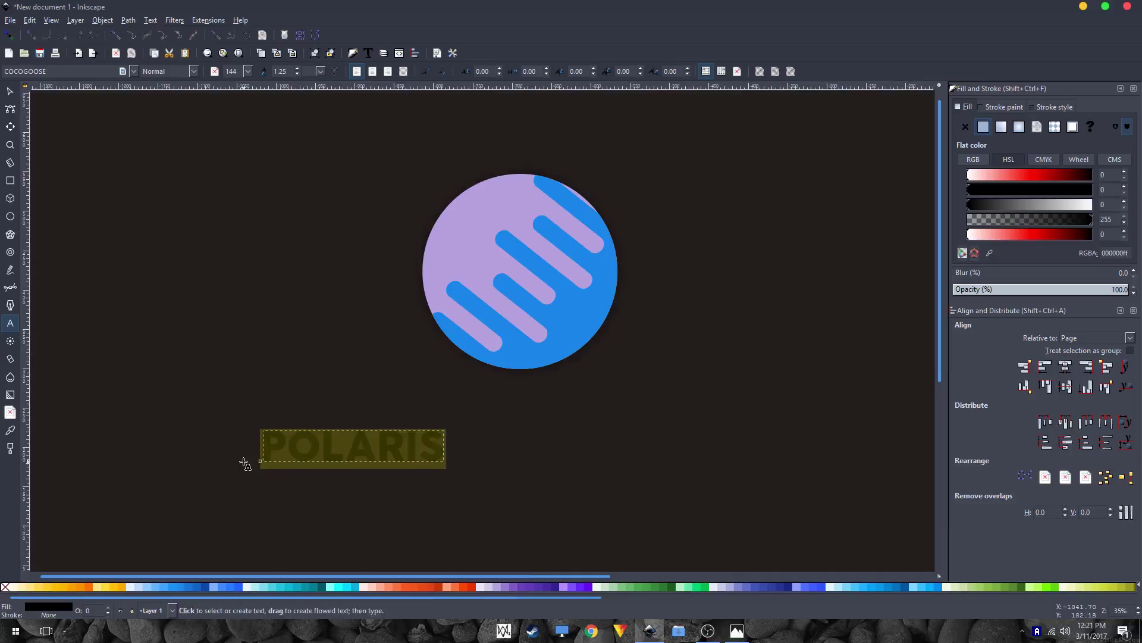
pyautogui.click(133, 71)
pyautogui.click(58, 70)
pyautogui.write('HEL')
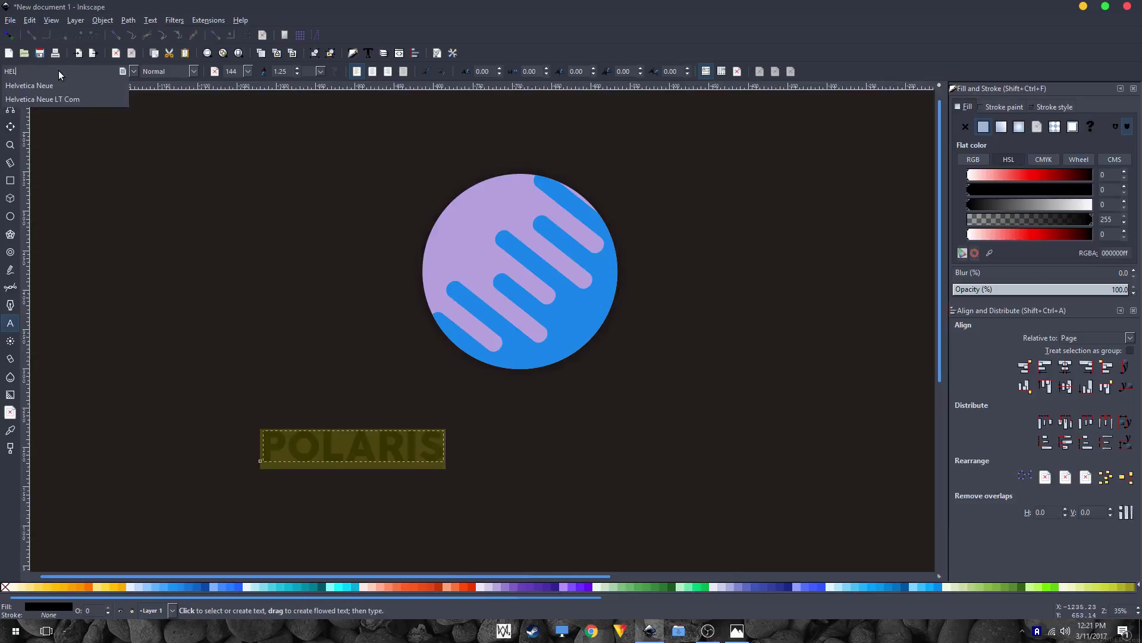
pyautogui.click(44, 86)
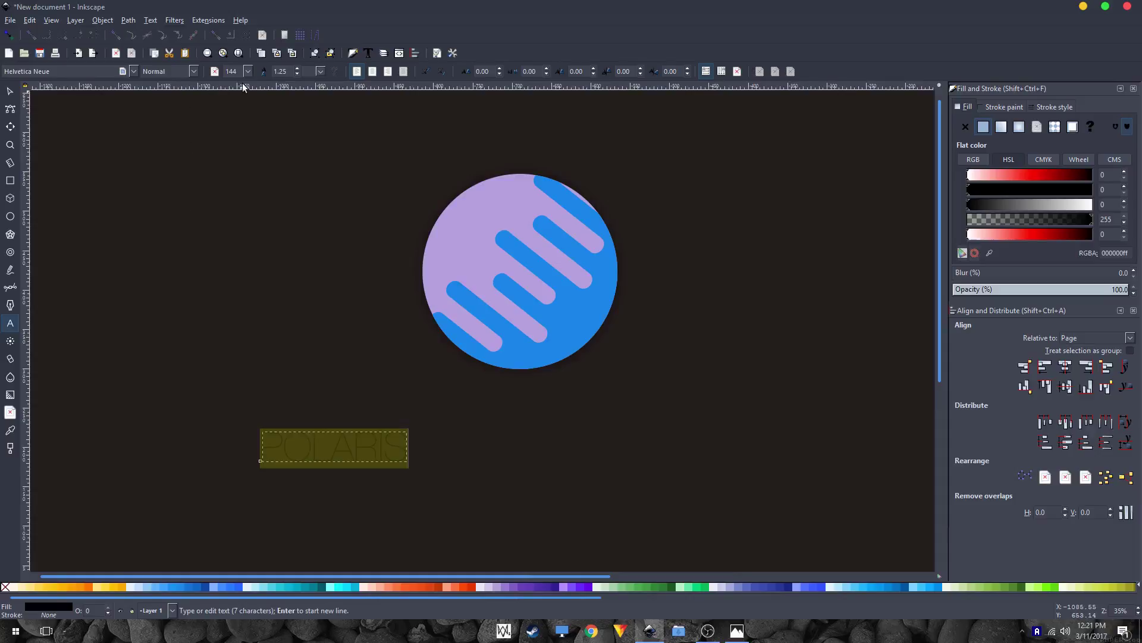
# - Enlarge the POLARIS text proportionally to about 667 mm wide
pyautogui.press('F1')
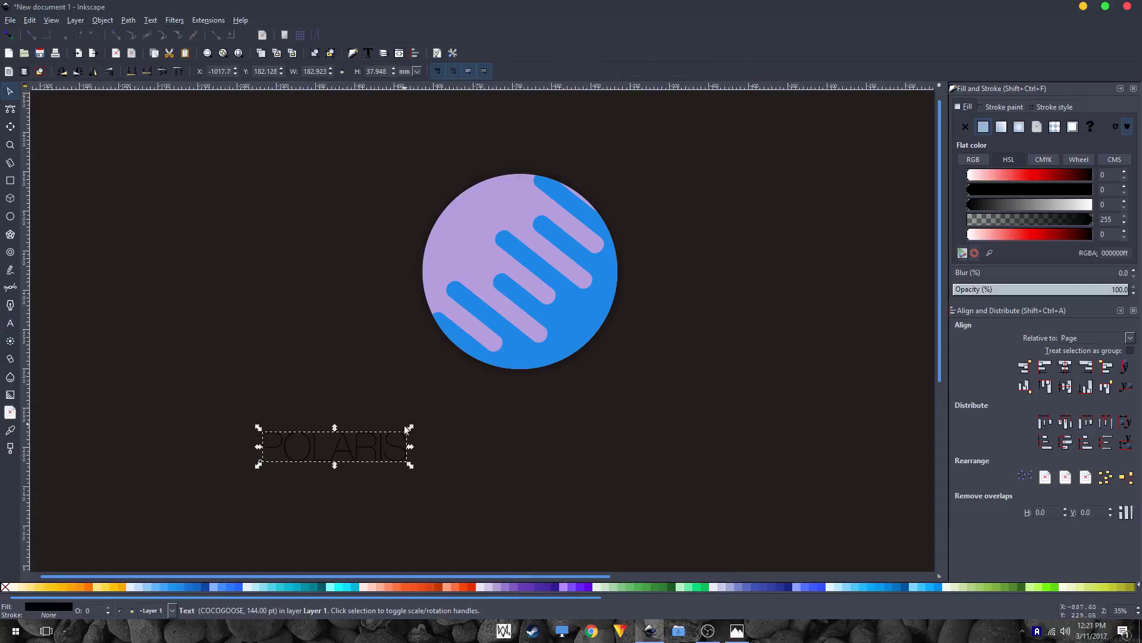
pyautogui.moveTo(410, 427); pyautogui.dragTo(601, 362)
pyautogui.press('space')
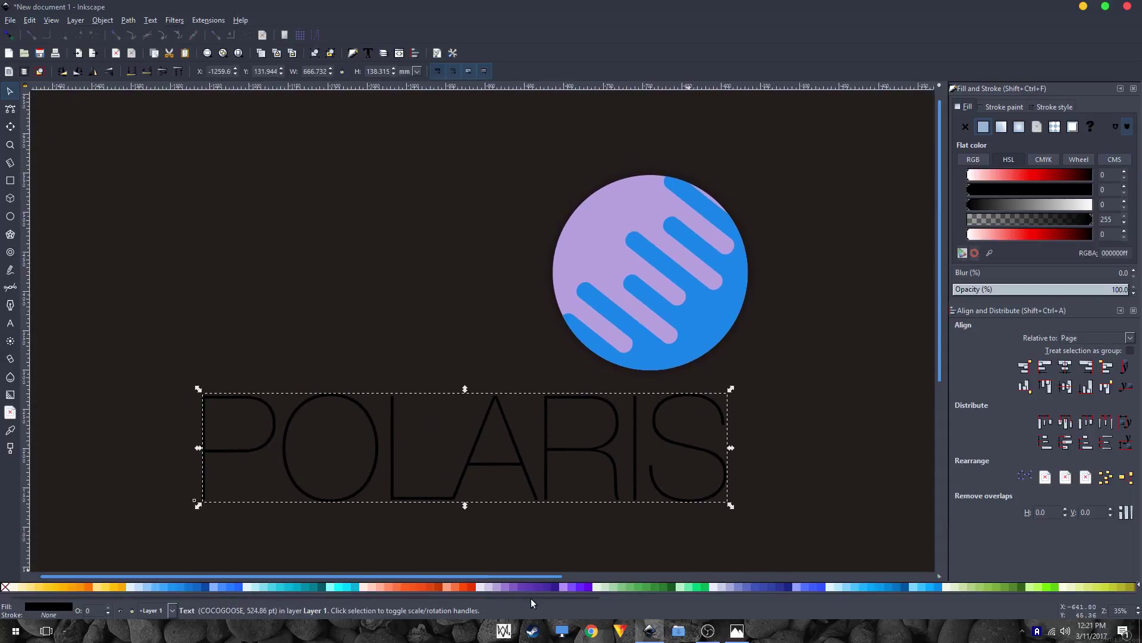
# - Fill the POLARIS text with white, leaving it without a stroke
pyautogui.moveTo(531, 597); pyautogui.dragTo(1095, 599)
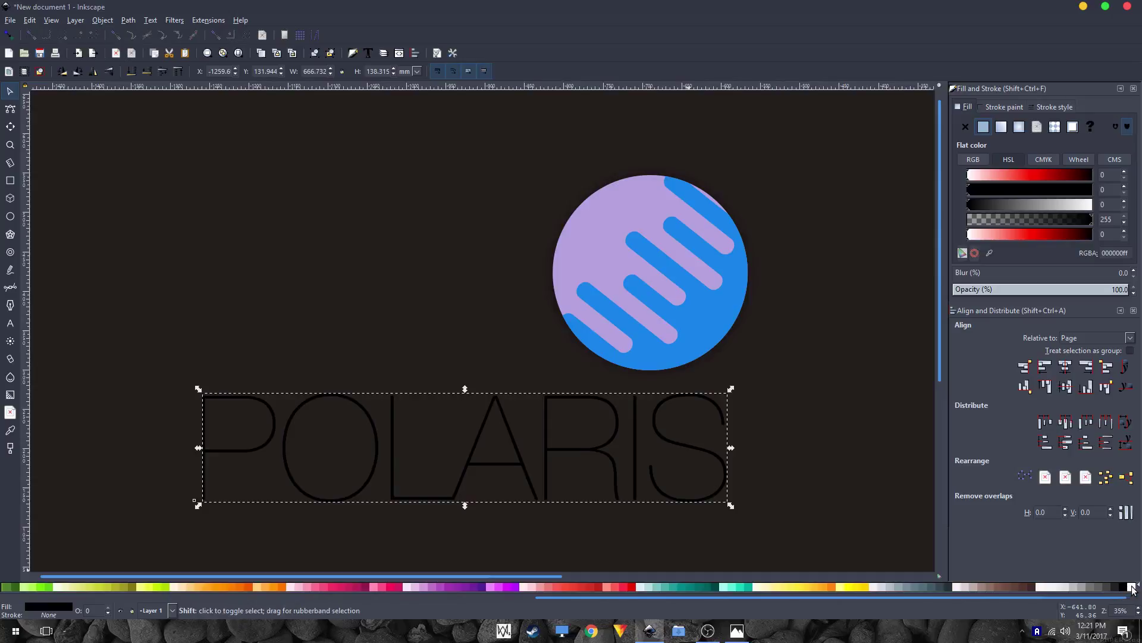
pyautogui.keyDown('shift'); pyautogui.click(1131, 587); pyautogui.keyUp('shift')
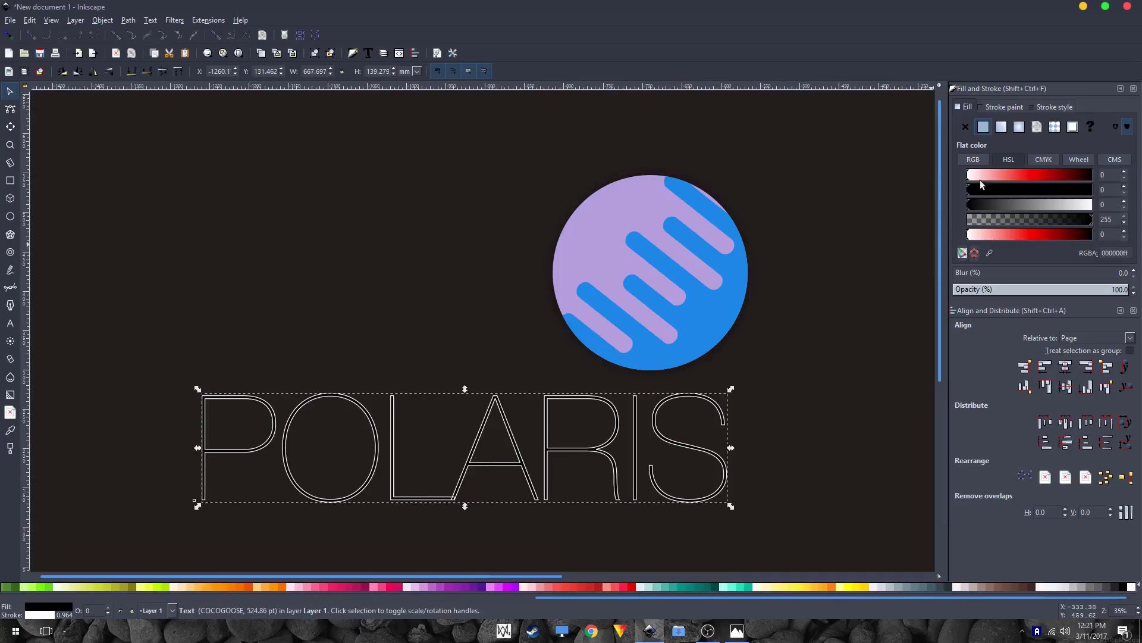
pyautogui.hotkey('ctrl', 'z')
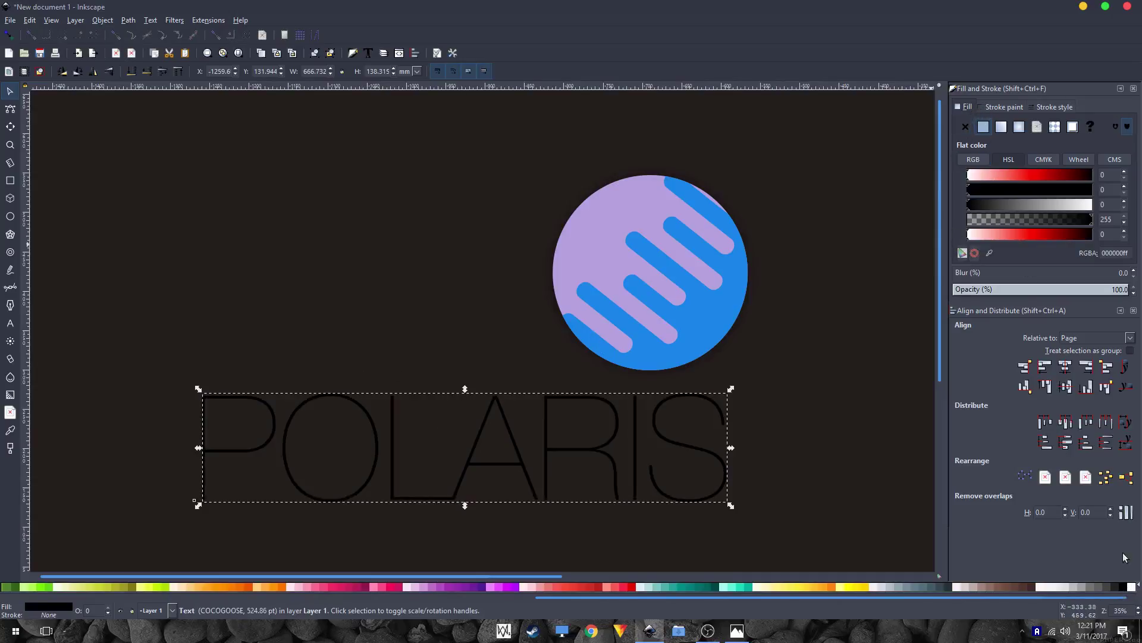
pyautogui.click(1131, 586)
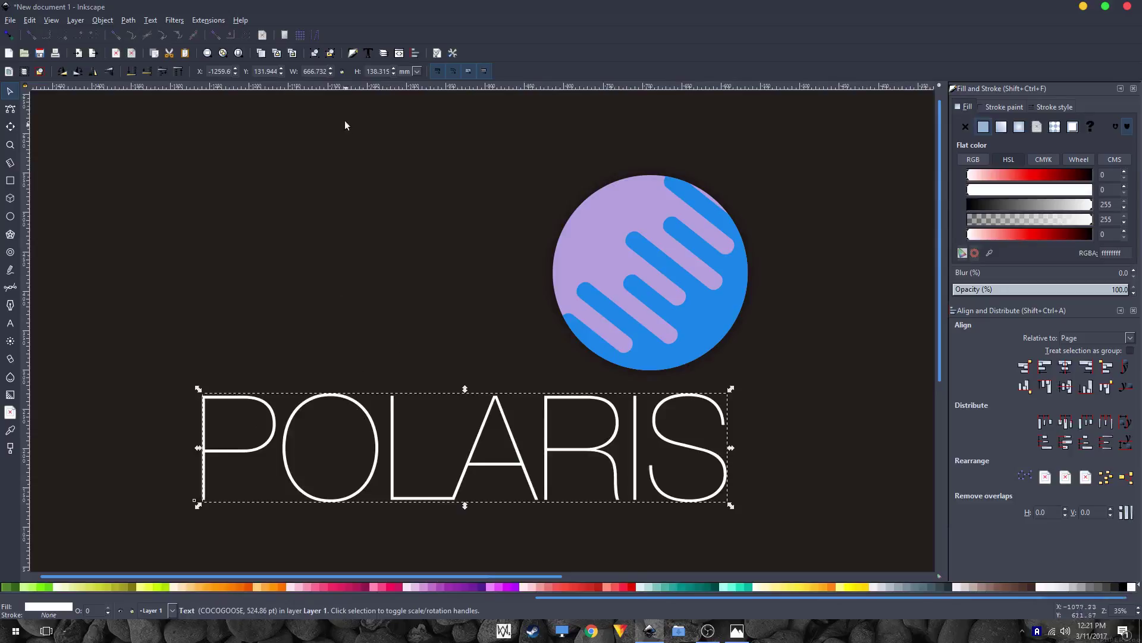
# - Set the letter spacing of the POLARIS text to 100 px
pyautogui.click(7, 325)
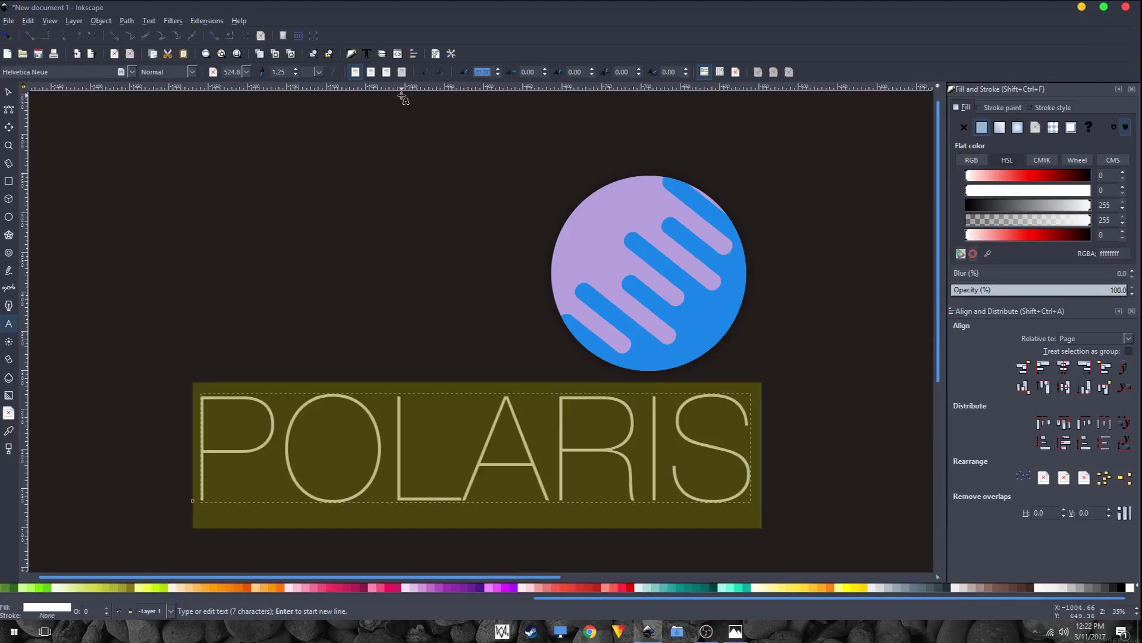
pyautogui.write('100')
pyautogui.press('Return')
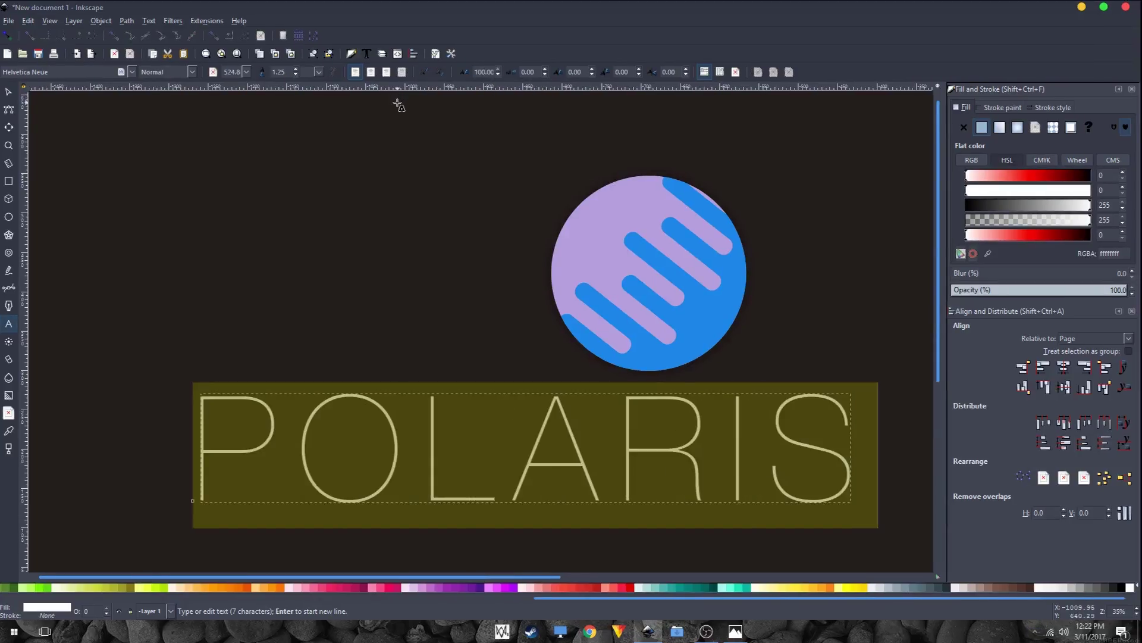
pyautogui.tripleClick(492, 72)
pyautogui.write('2')
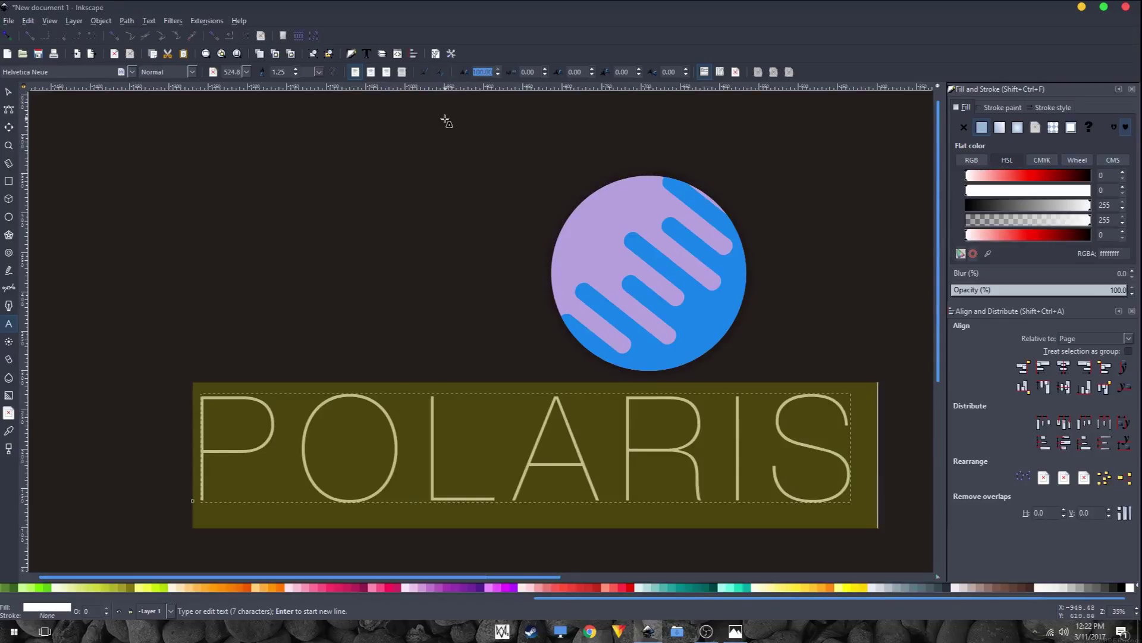
pyautogui.press('Escape')
pyautogui.tripleClick(483, 72)
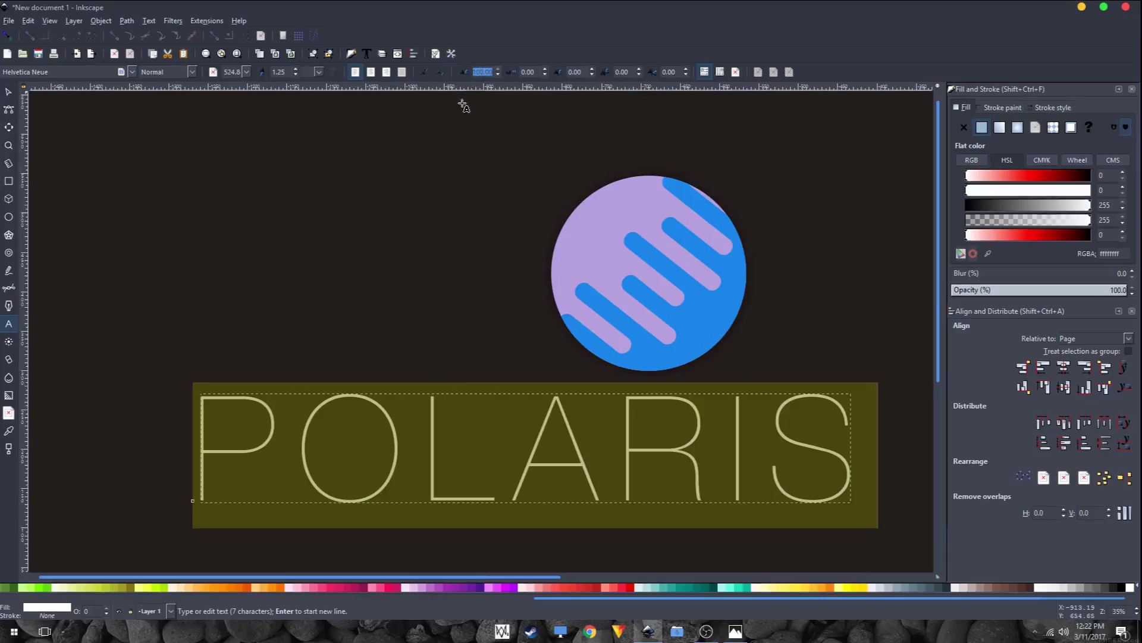
pyautogui.write('2')
pyautogui.press('Escape')
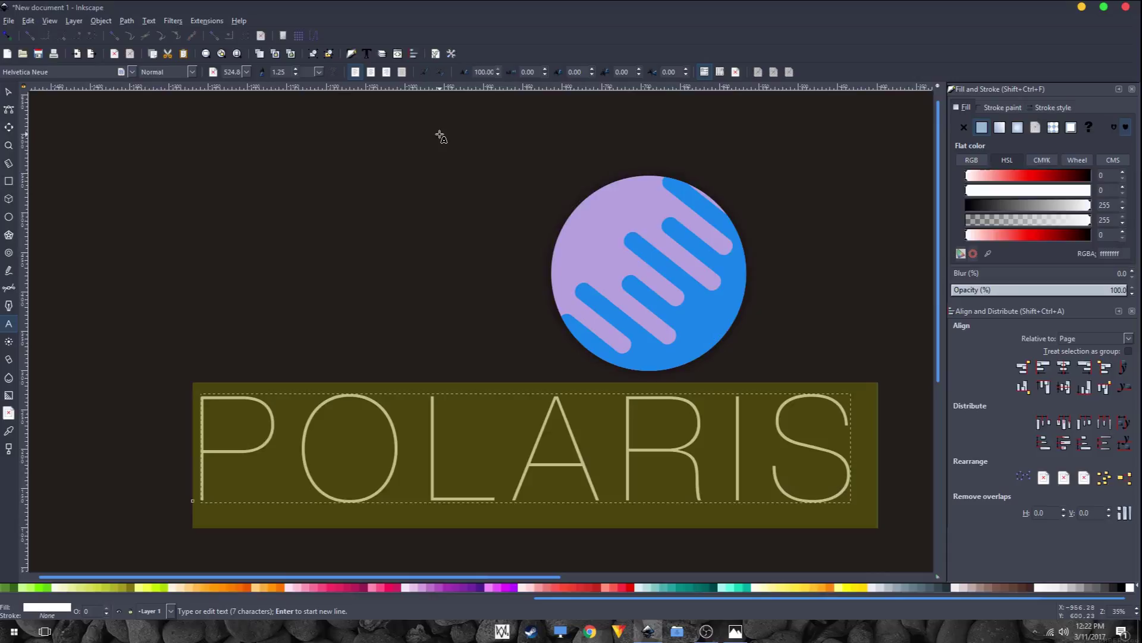
pyautogui.tripleClick(485, 72)
pyautogui.press('F1')
# - Move the planet emblem down to the start of the POLARIS text, with its edge touching the letter P
pyautogui.keyDown('ctrl'); pyautogui.scroll(-2, 437, 268); pyautogui.keyUp('ctrl')
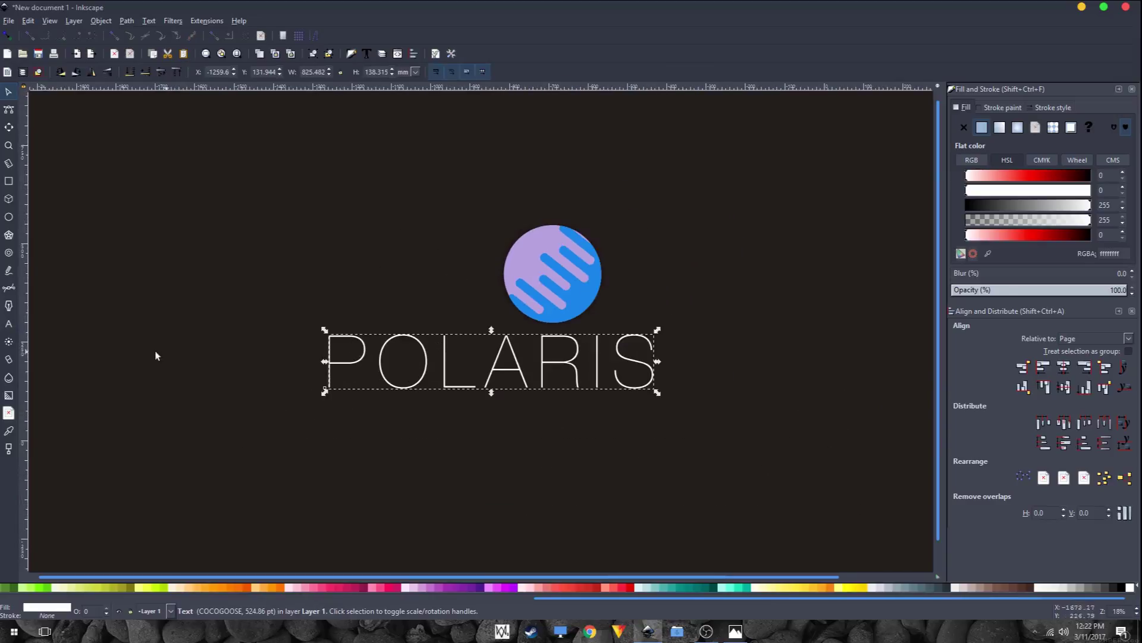
pyautogui.press('Escape')
pyautogui.moveTo(536, 262); pyautogui.dragTo(269, 337)
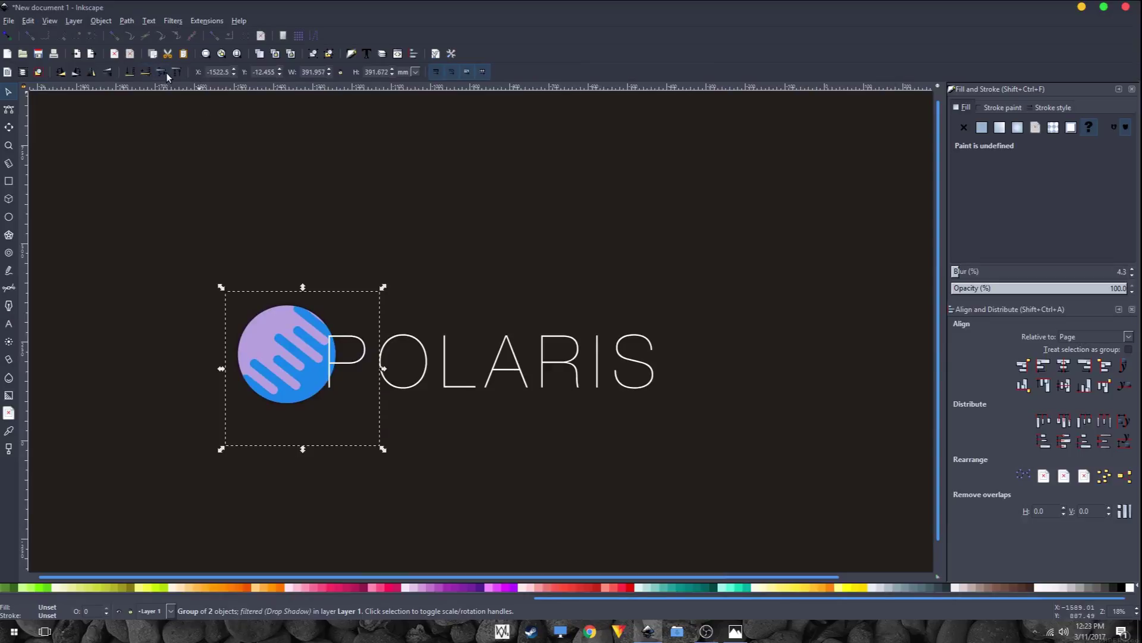
pyautogui.keyDown('ctrl'); pyautogui.scroll(3, 301, 341); pyautogui.keyUp('ctrl')
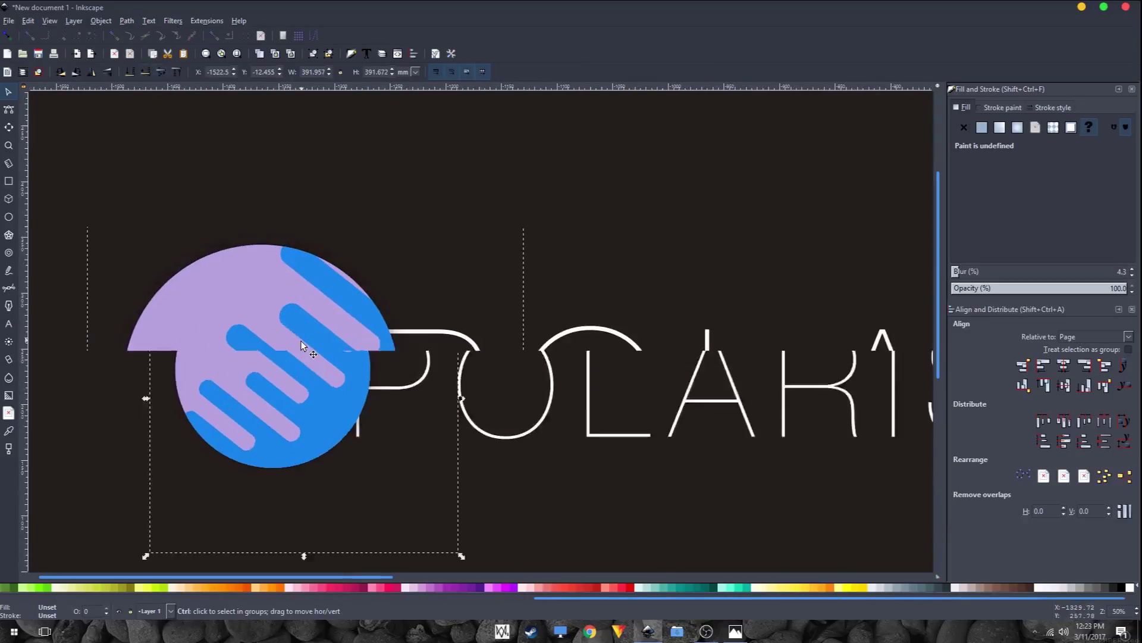
pyautogui.moveTo(344, 389)
pyautogui.mouseDown()
pyautogui.moveTo(332, 374)
pyautogui.moveTo(331, 387)
pyautogui.mouseUp()
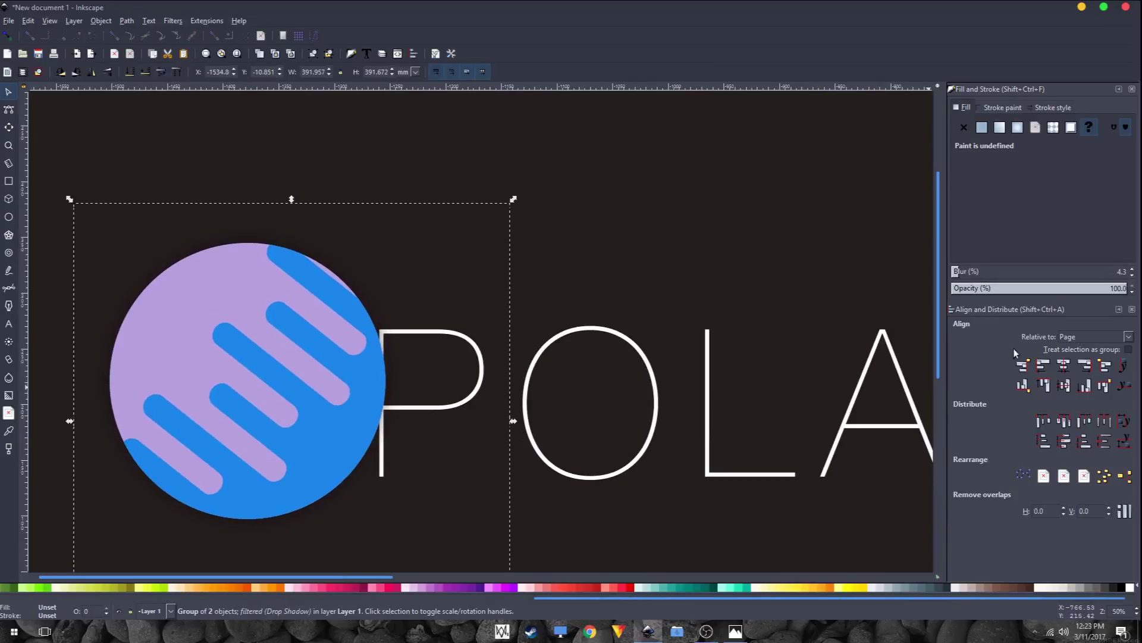
# - Try a lower opacity on the planet emblem, return it to 100, and deselect the emblem
pyautogui.click(1011, 289)
pyautogui.moveTo(1018, 291); pyautogui.dragTo(1127, 292)
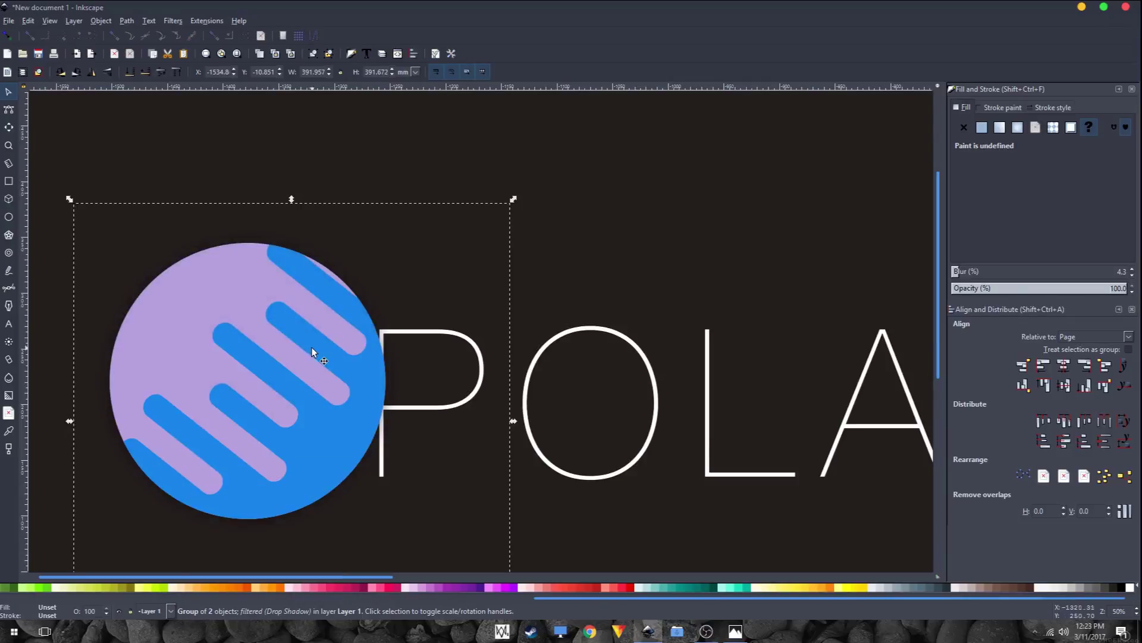
pyautogui.scroll(-1, 313, 348)
pyautogui.click(272, 219)
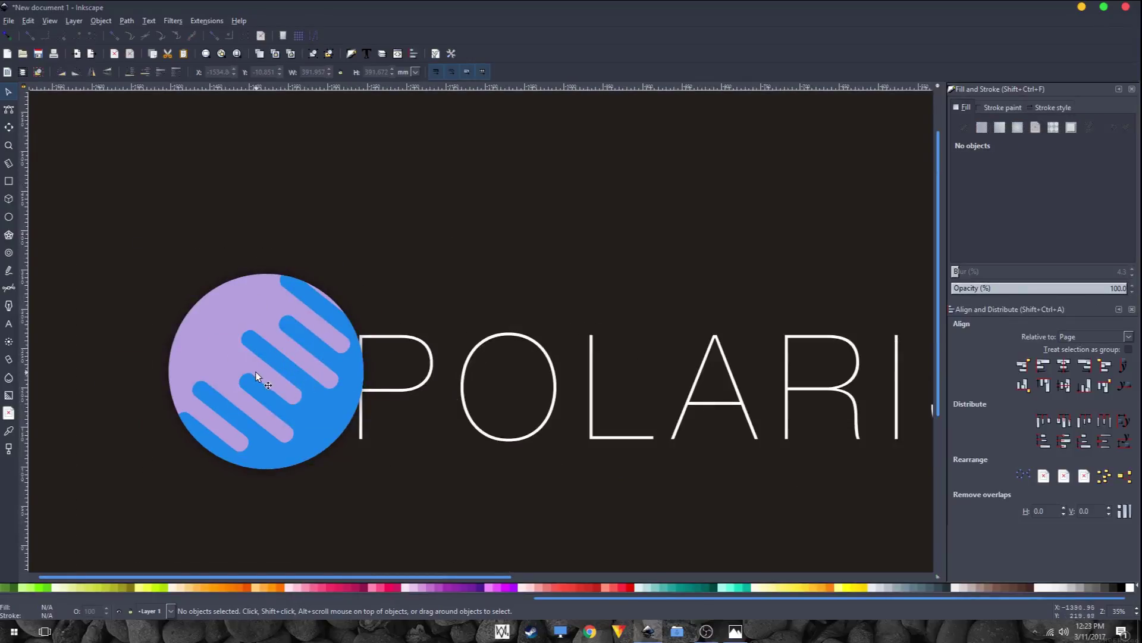
# - Move the planet emblem over the letter O and scale it to about 250 mm wide, covering the O between P and L
pyautogui.moveTo(260, 375); pyautogui.dragTo(508, 396)
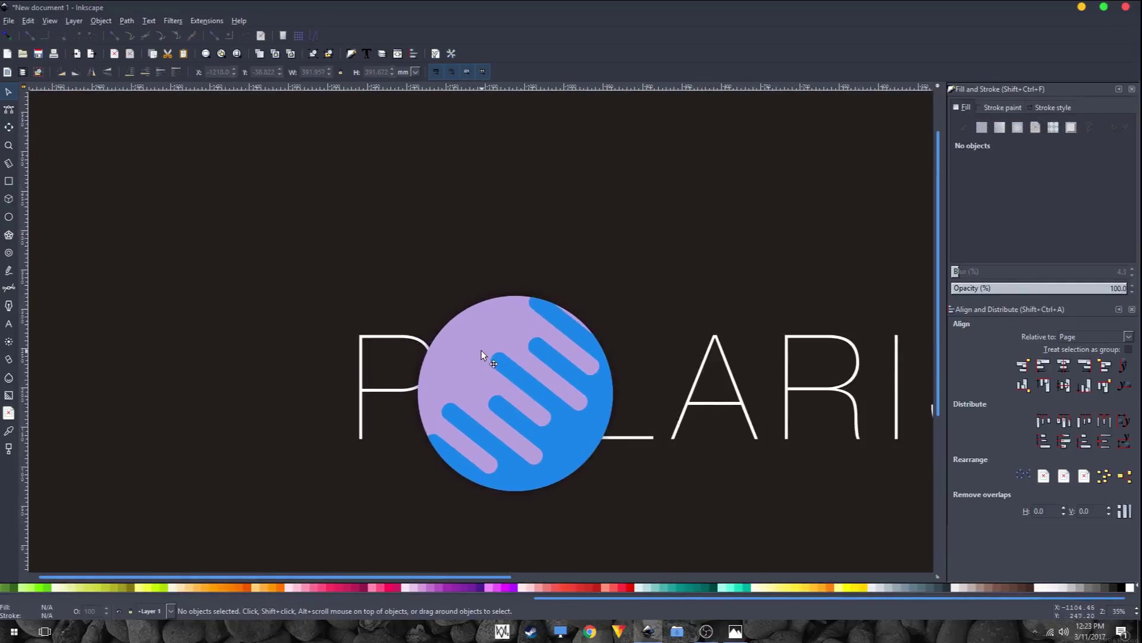
pyautogui.moveTo(386, 262); pyautogui.dragTo(442, 318)
pyautogui.moveTo(505, 419); pyautogui.dragTo(488, 394)
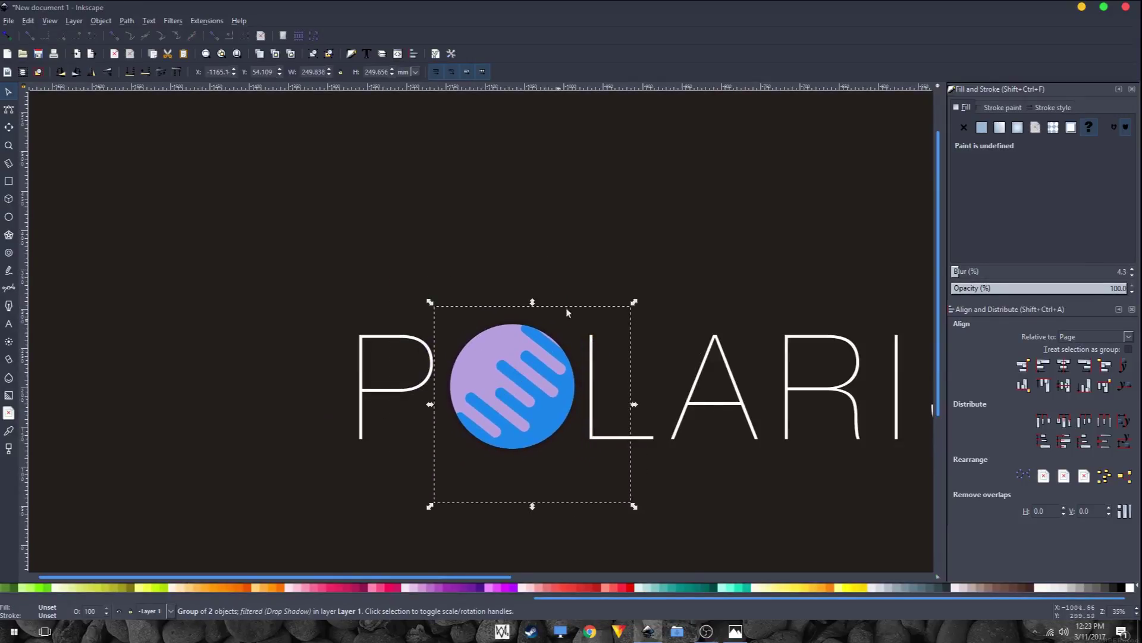
pyautogui.click(615, 286)
pyautogui.moveTo(664, 397); pyautogui.dragTo(498, 374)
pyautogui.scroll(-1, 455, 387)
pyautogui.scroll(-2, 498, 394)
pyautogui.scroll(1, 498, 394)
pyautogui.scroll(2, 485, 348)
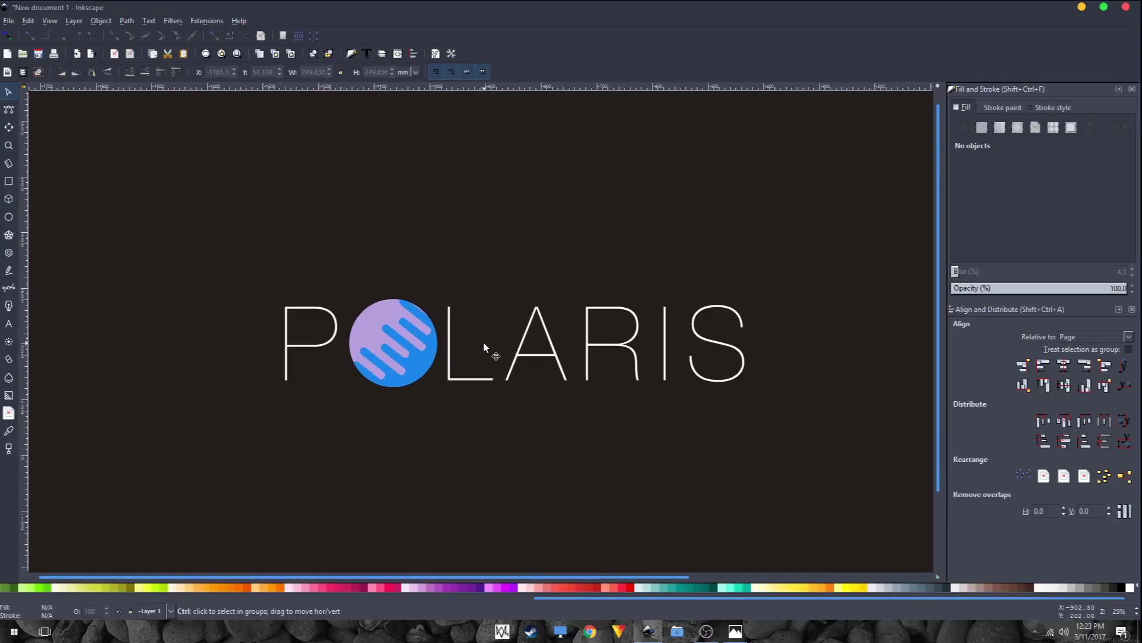
pyautogui.scroll(-1, 456, 305)
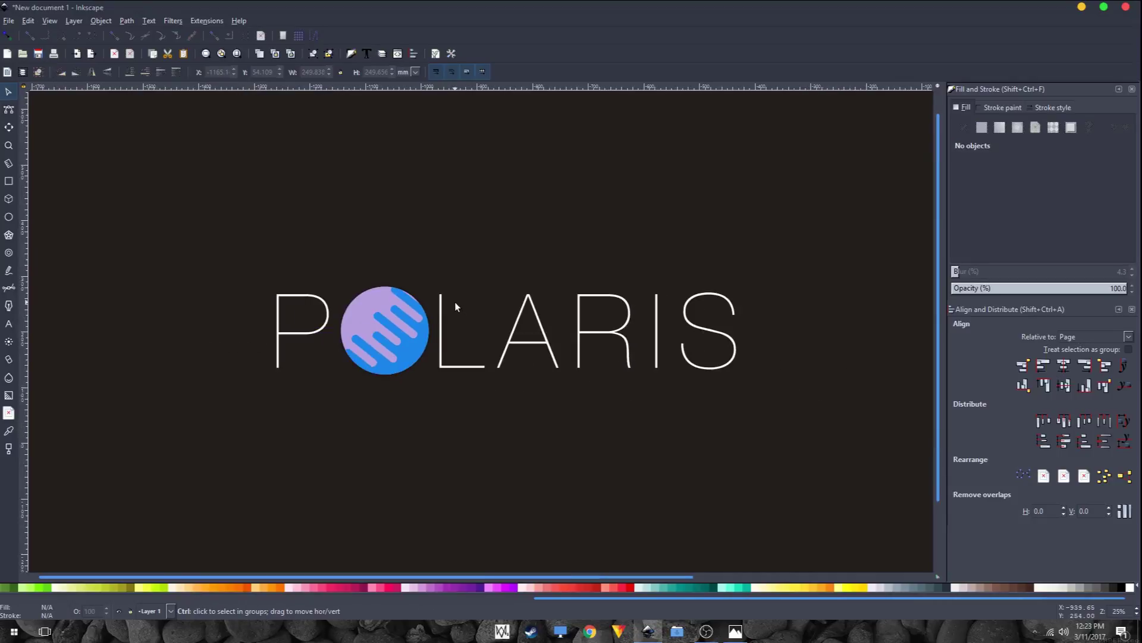